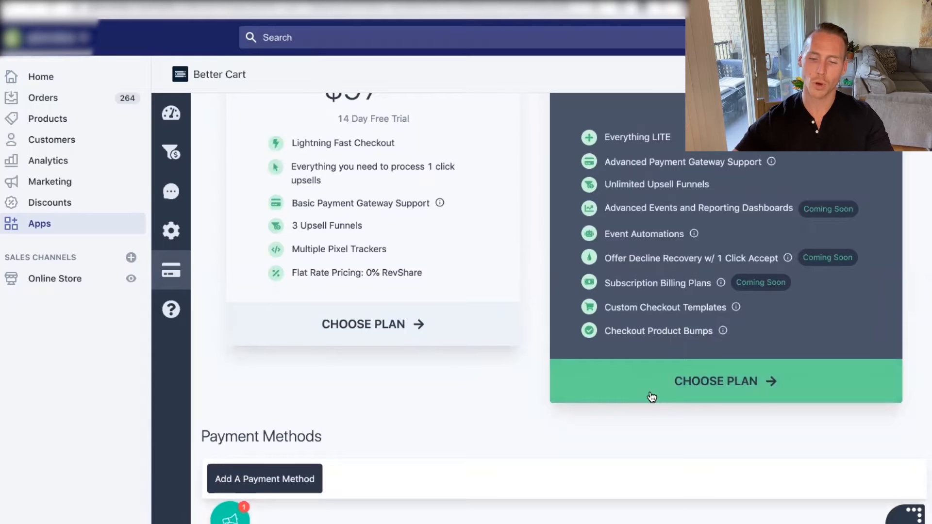
Step: Choose the PRO plan at $297 per month with the 14 day free trial
{"action": "scroll", "coordinate": [651, 398], "scroll_direction": "up", "scroll_amount": 3}
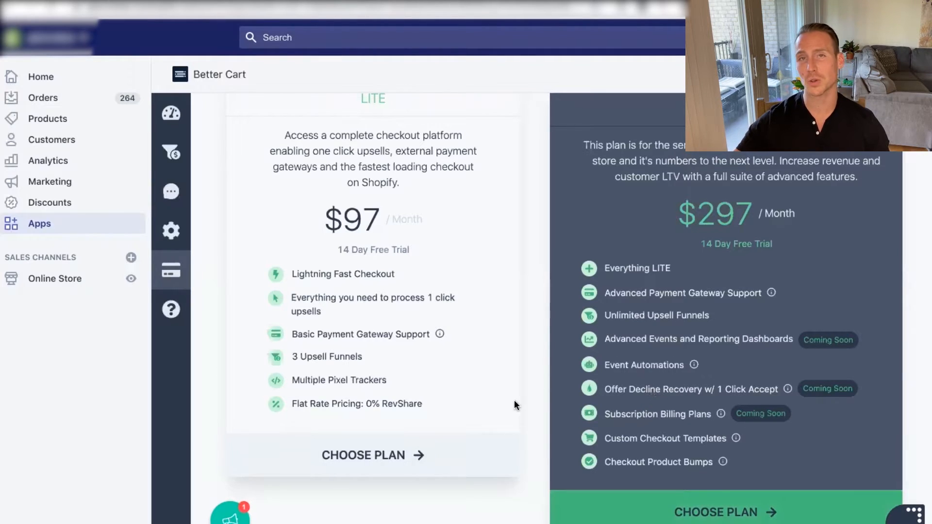
{"action": "scroll", "coordinate": [515, 401], "scroll_direction": "down", "scroll_amount": 2}
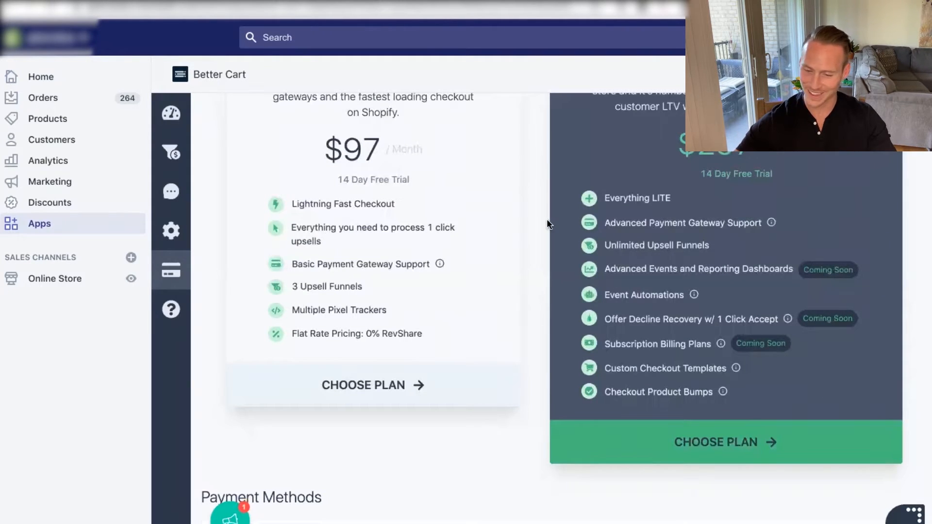
{"action": "left_click", "coordinate": [699, 455]}
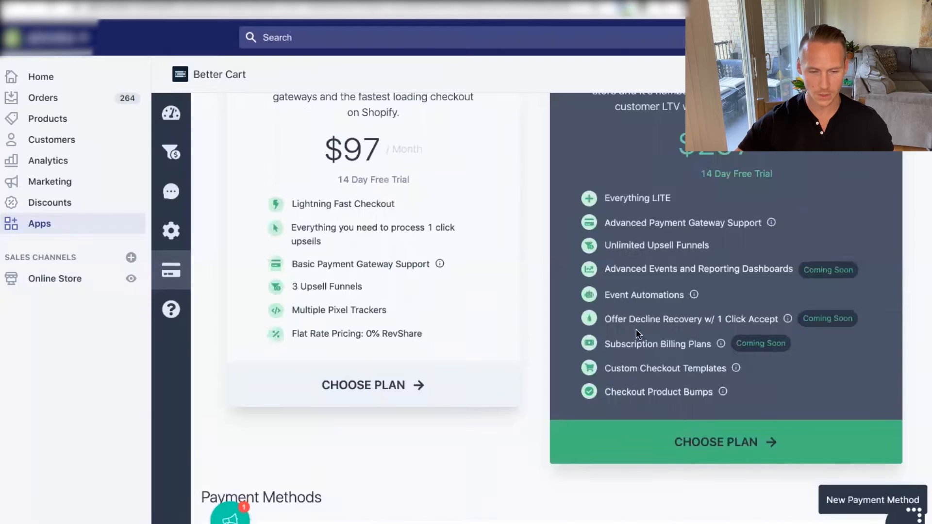
Step: Open the Better Cart settings and examine the checkout branding options and phone preview
{"action": "scroll", "coordinate": [496, 287], "scroll_direction": "up", "scroll_amount": 4}
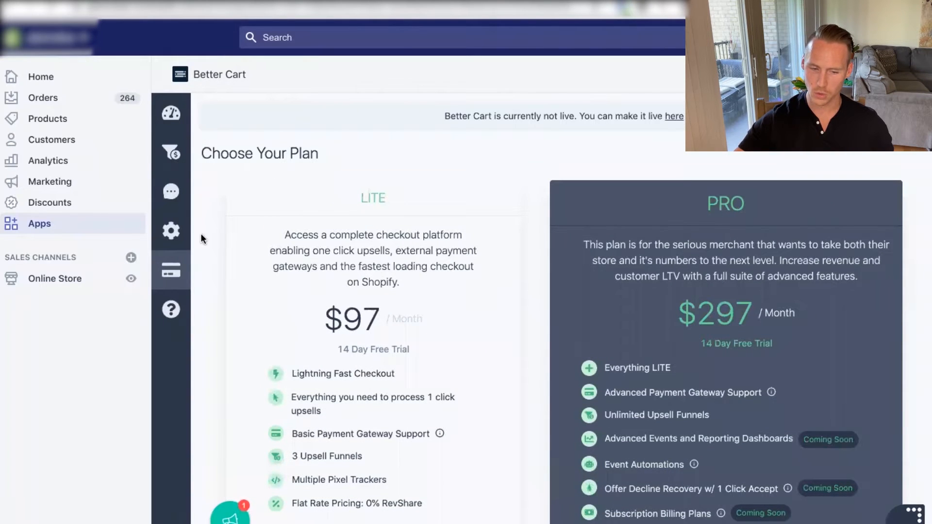
{"action": "left_click", "coordinate": [175, 238]}
{"action": "scroll", "coordinate": [337, 172], "scroll_direction": "down", "scroll_amount": 1}
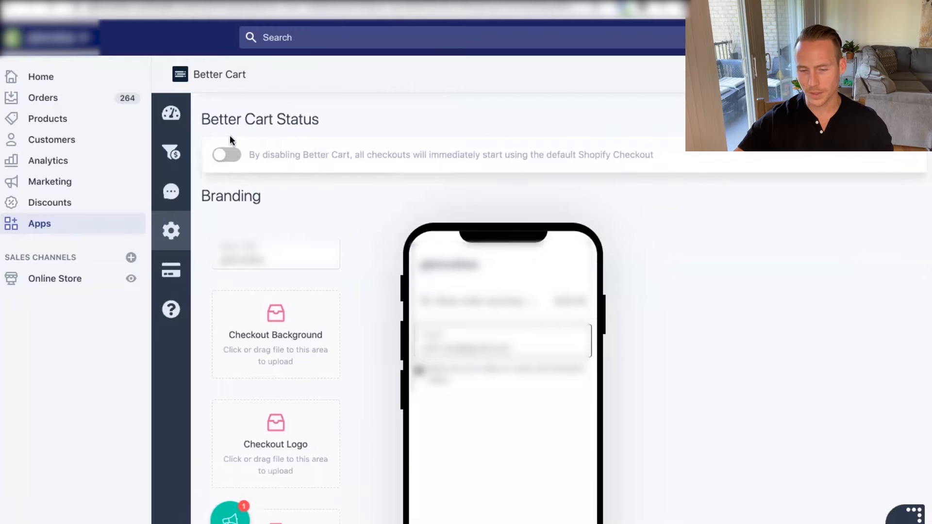
{"action": "scroll", "coordinate": [230, 135], "scroll_direction": "down", "scroll_amount": 5}
{"action": "scroll", "coordinate": [229, 139], "scroll_direction": "up", "scroll_amount": 3}
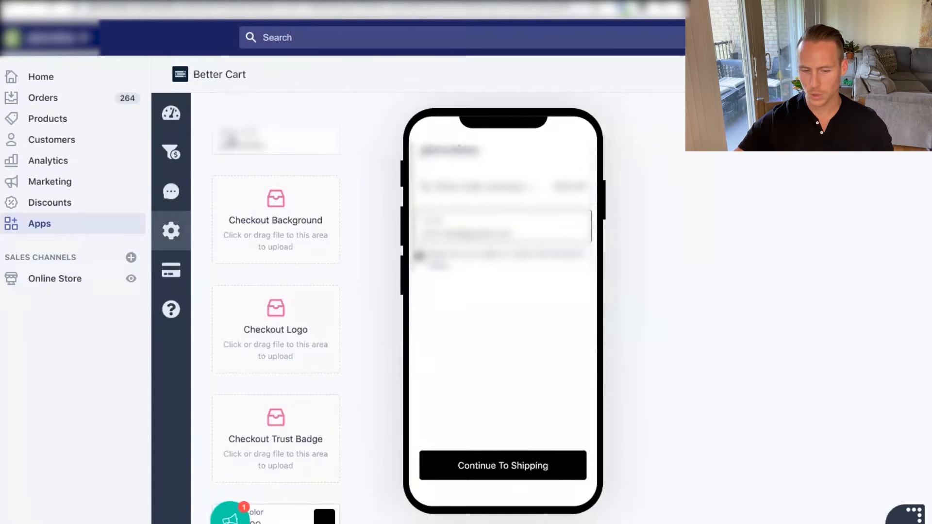
{"action": "scroll", "coordinate": [231, 140], "scroll_direction": "down", "scroll_amount": 1}
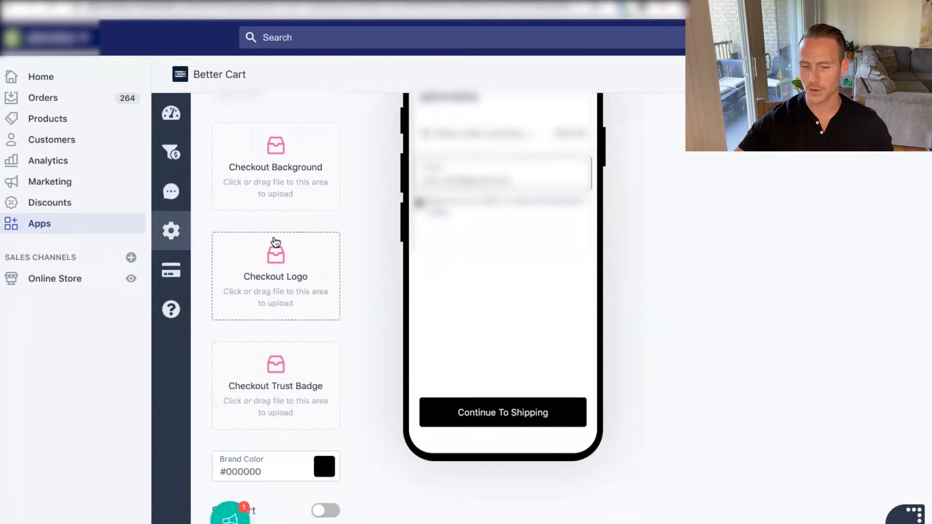
{"action": "scroll", "coordinate": [280, 292], "scroll_direction": "up", "scroll_amount": 1}
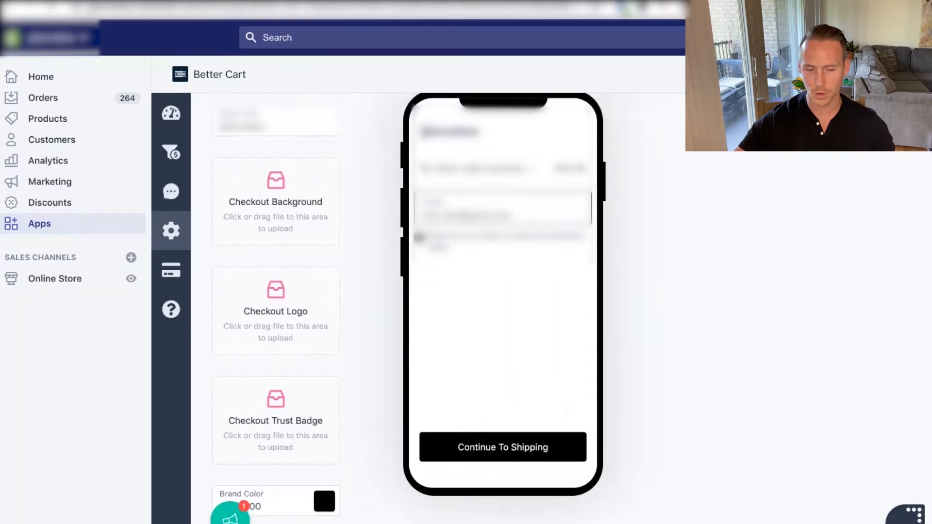
{"action": "scroll", "coordinate": [308, 317], "scroll_direction": "down", "scroll_amount": 1}
{"action": "scroll", "coordinate": [308, 317], "scroll_direction": "up", "scroll_amount": 2}
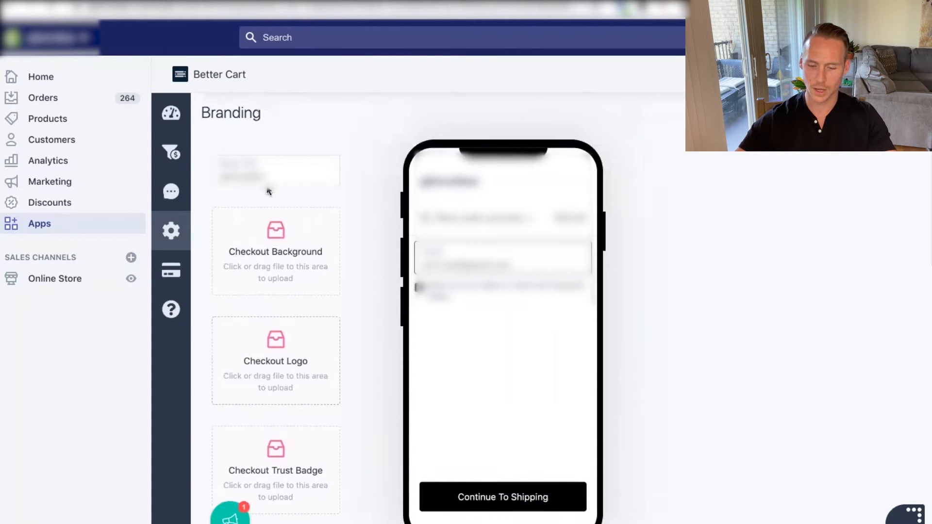
Step: Edit the store name in the title field of the checkout branding
{"action": "double_click", "coordinate": [282, 172]}
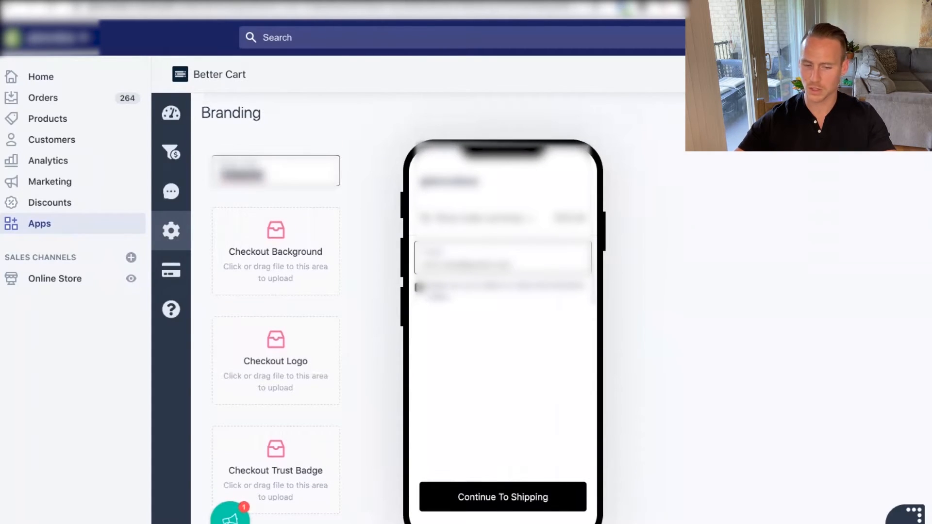
{"action": "type", "text": "whatever it"}
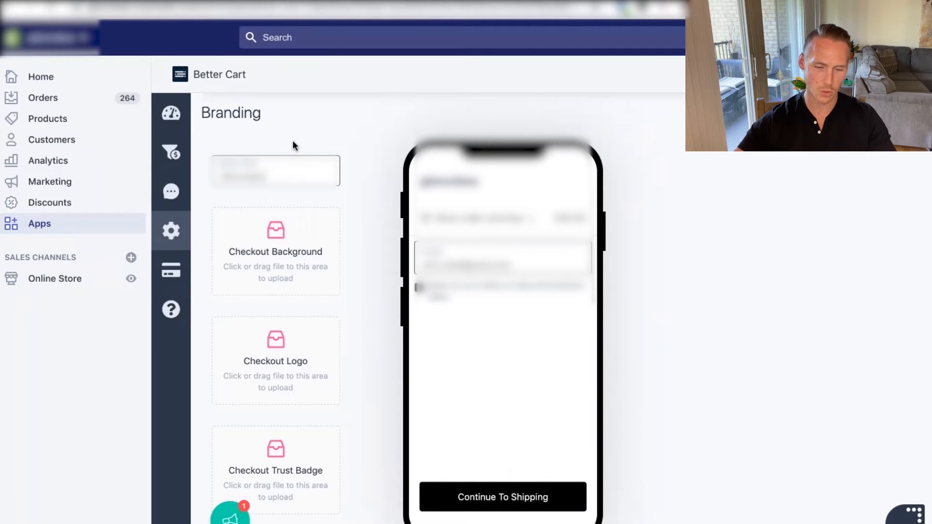
{"action": "left_click", "coordinate": [292, 141]}
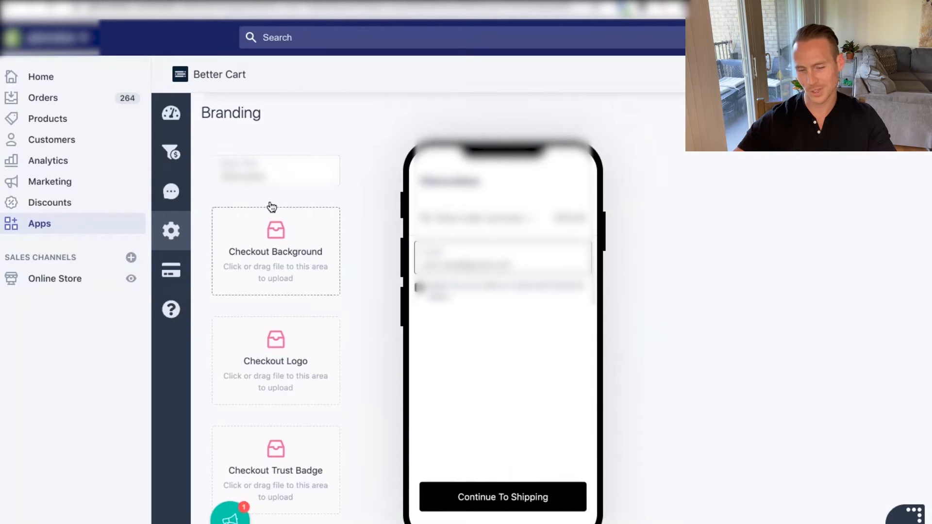
Step: Upload a trust badge image from a Desktop folder as the Checkout Trust Badge
{"action": "scroll", "coordinate": [302, 437], "scroll_direction": "down", "scroll_amount": 2}
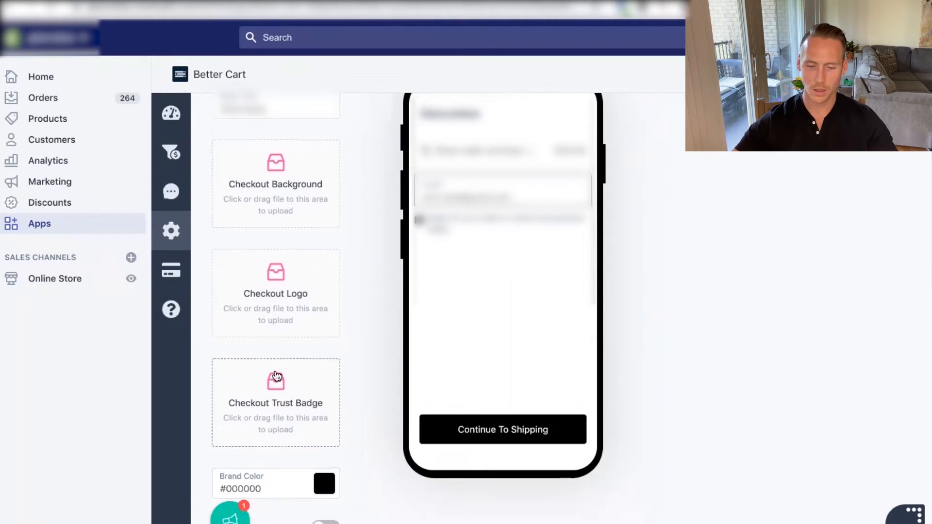
{"action": "left_click", "coordinate": [278, 410]}
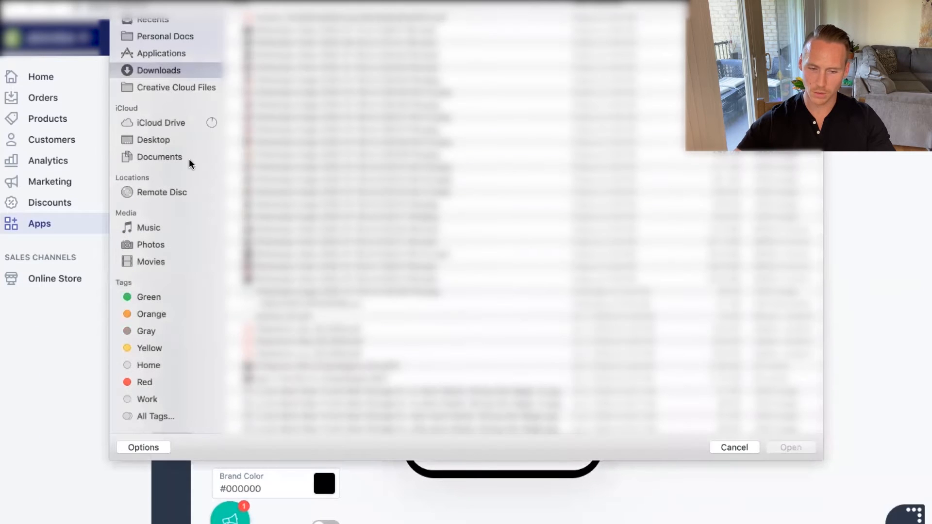
{"action": "left_click", "coordinate": [142, 139]}
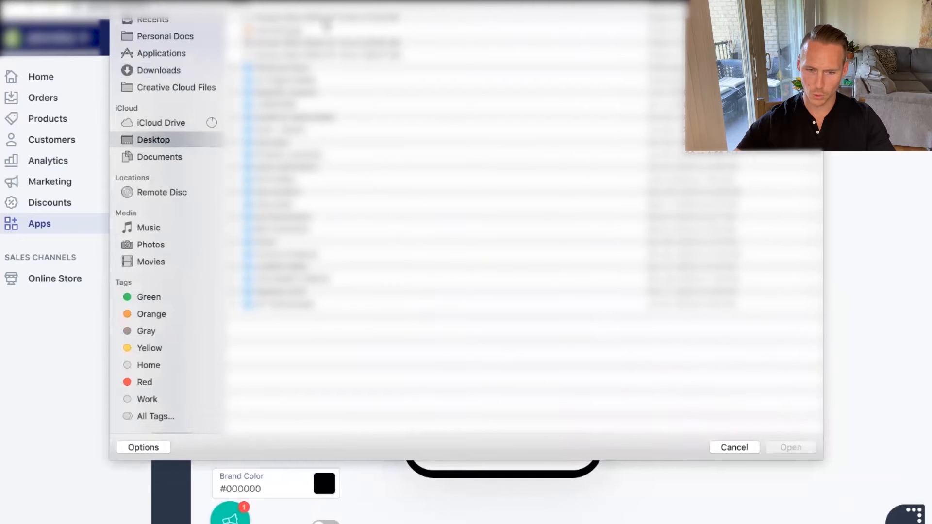
{"action": "left_click", "coordinate": [283, 80]}
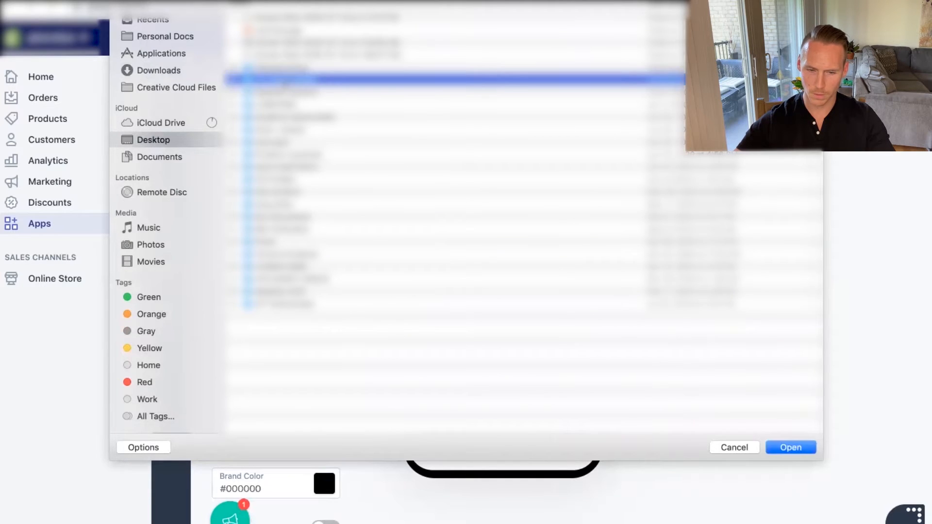
{"action": "double_click", "coordinate": [283, 80]}
{"action": "double_click", "coordinate": [280, 19]}
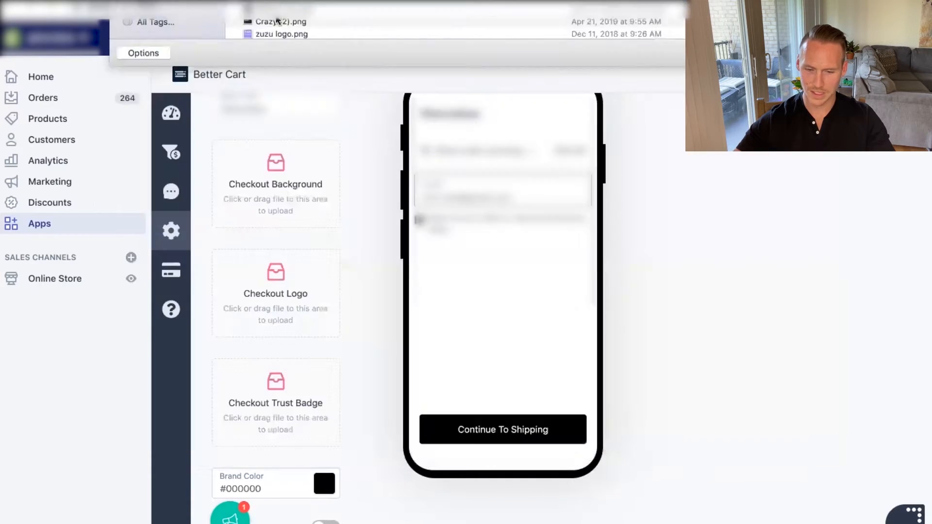
{"action": "scroll", "coordinate": [401, 255], "scroll_direction": "up", "scroll_amount": 3}
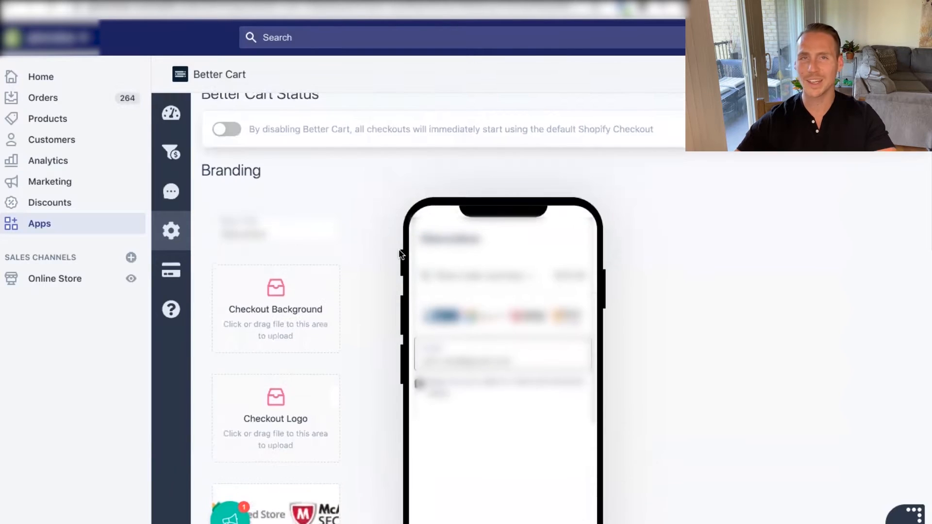
Step: Set the brand color to the preset green #00d084
{"action": "scroll", "coordinate": [401, 255], "scroll_direction": "down", "scroll_amount": 3}
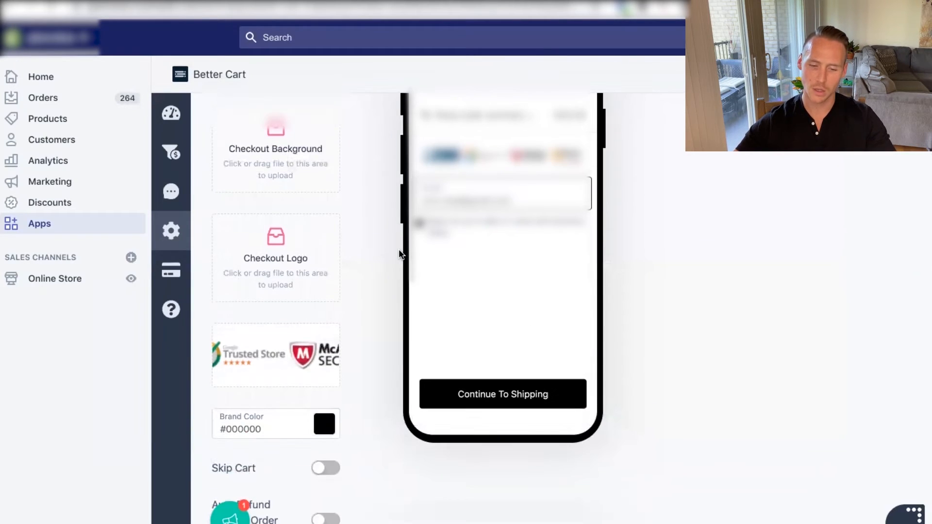
{"action": "scroll", "coordinate": [365, 362], "scroll_direction": "down", "scroll_amount": 1}
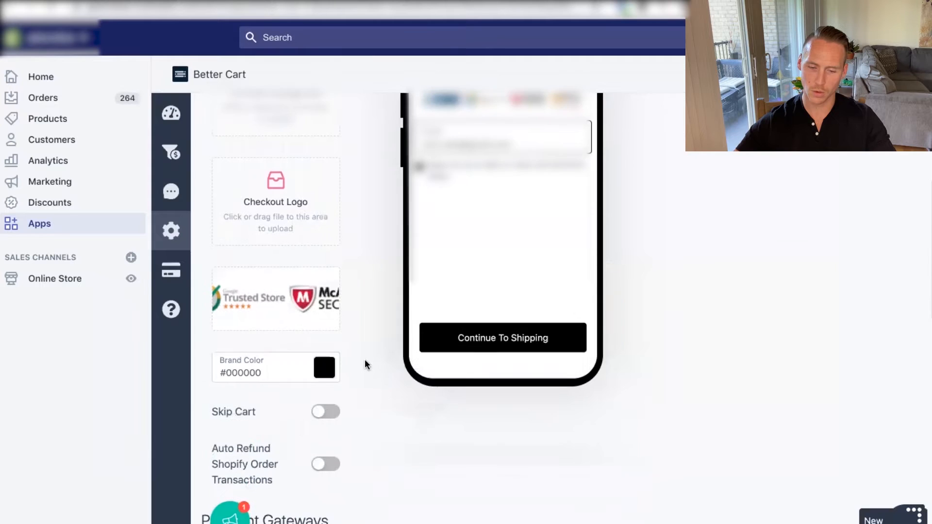
{"action": "left_click", "coordinate": [330, 368]}
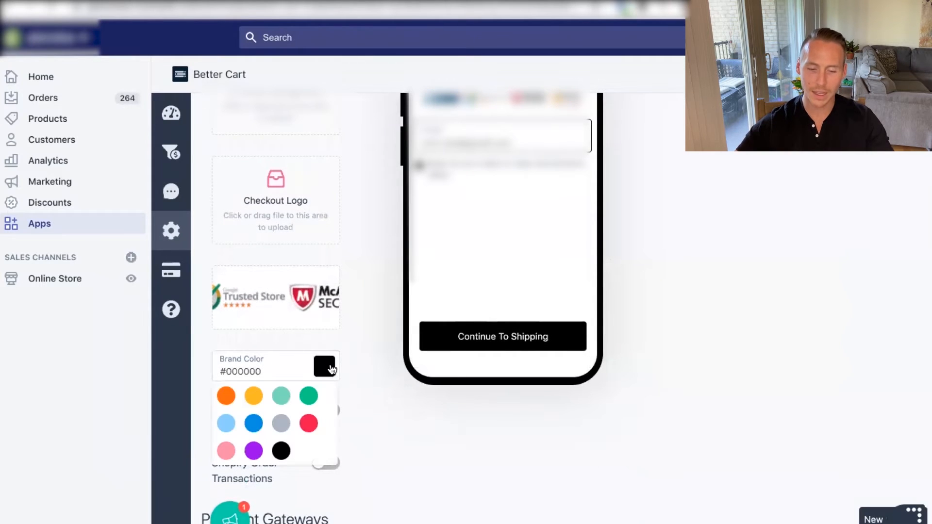
{"action": "left_click", "coordinate": [316, 399]}
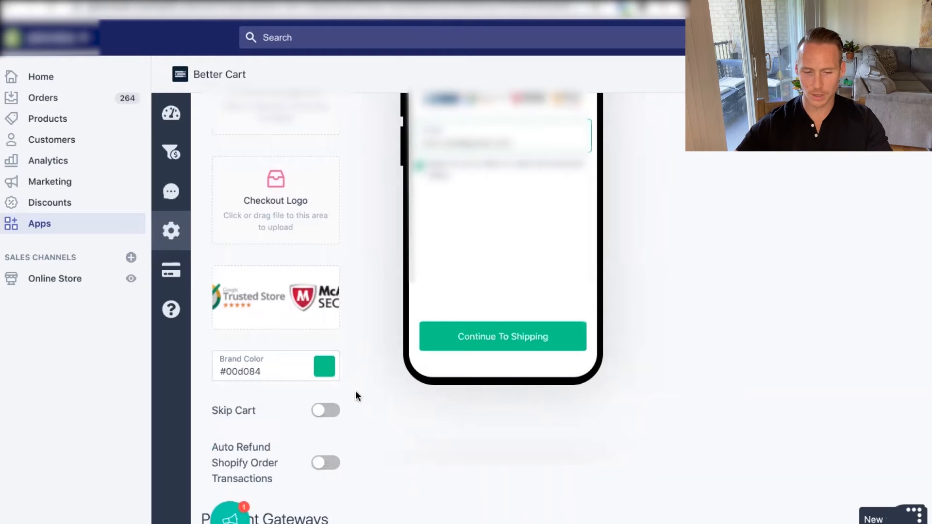
Step: Set the brand color to the custom value #22AE68
{"action": "scroll", "coordinate": [356, 392], "scroll_direction": "down", "scroll_amount": 3}
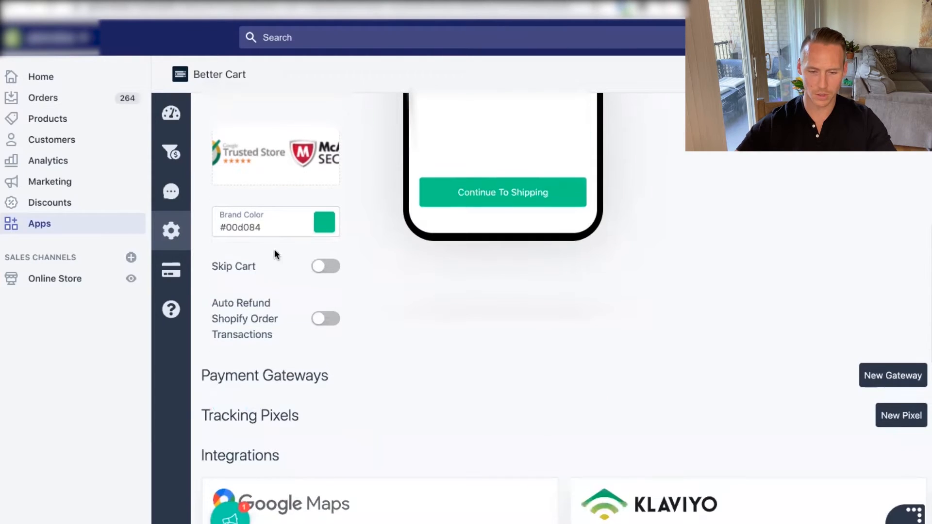
{"action": "left_click", "coordinate": [318, 225]}
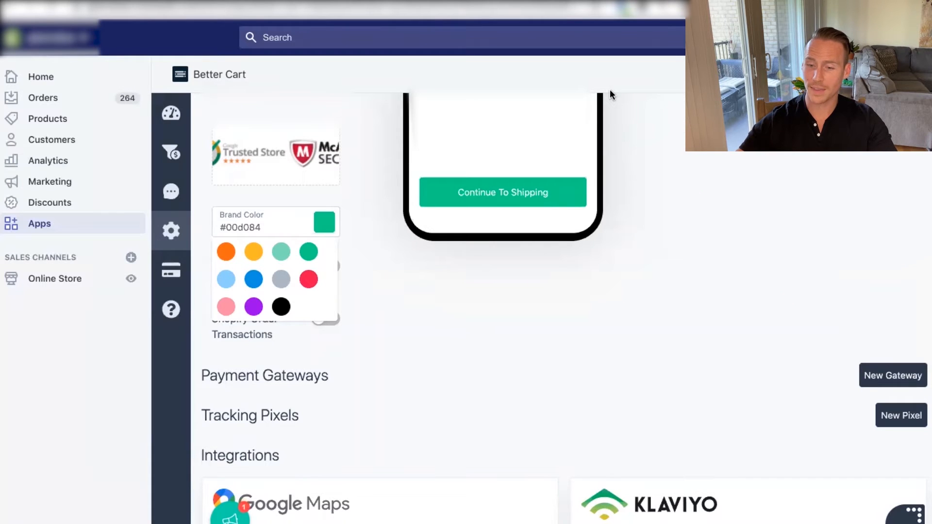
{"action": "type", "text": "#22AE68"}
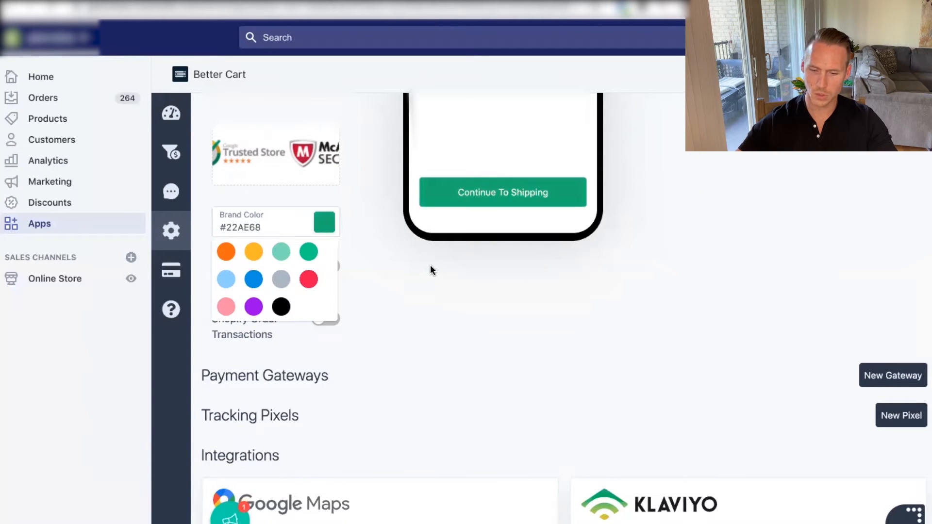
Step: Switch to Facebook Business Manager and open Events Manager to get the pixel ID
{"action": "scroll", "coordinate": [296, 186], "scroll_direction": "down", "scroll_amount": 7}
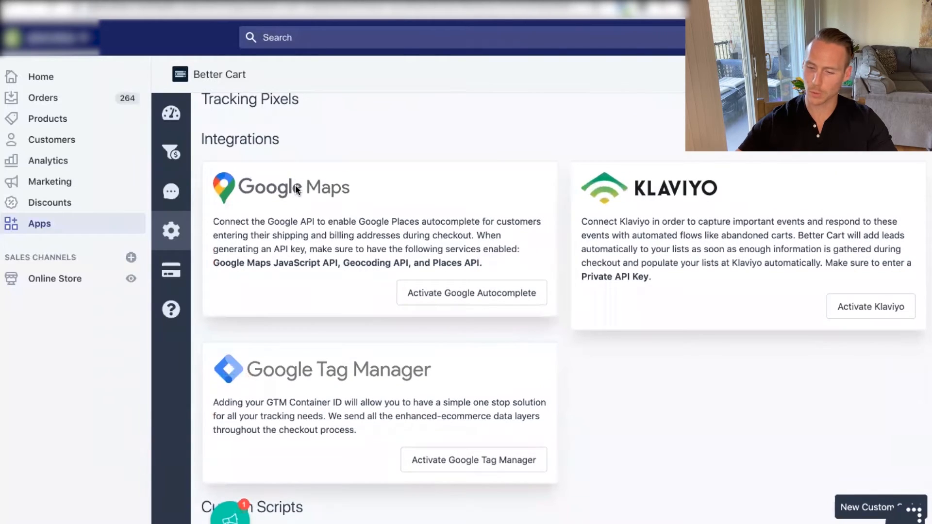
{"action": "scroll", "coordinate": [295, 190], "scroll_direction": "up", "scroll_amount": 5}
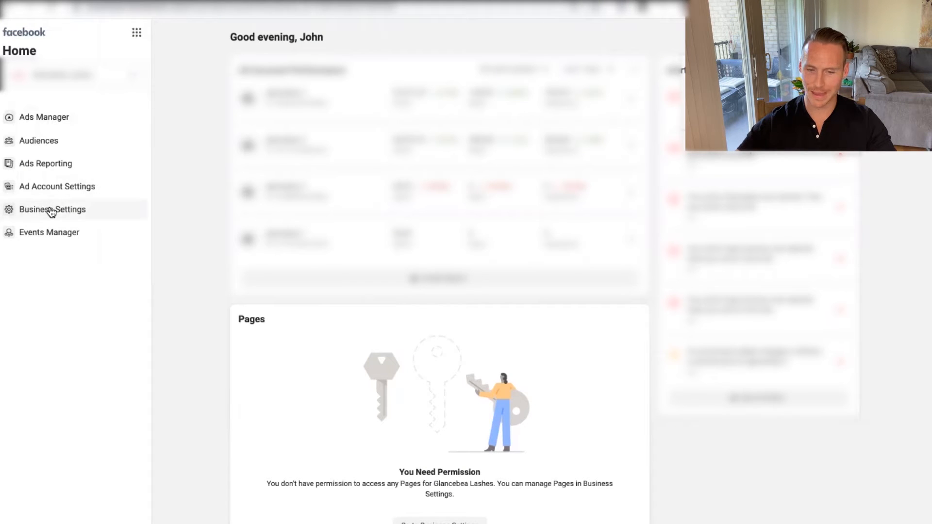
{"action": "left_click", "coordinate": [46, 233]}
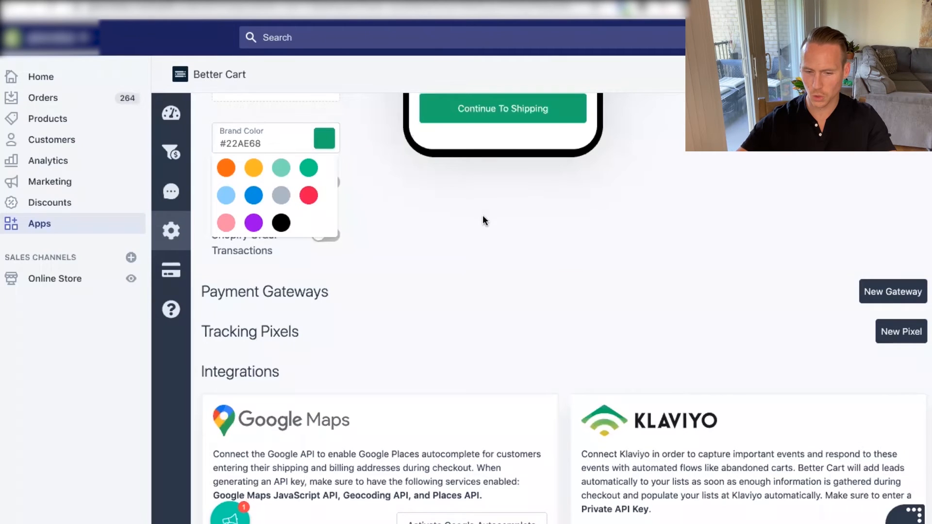
Step: Set up a new Facebook Pixel under Tracking Pixels in Better Cart with the pasted pixel ID and connect it
{"action": "left_click", "coordinate": [901, 330]}
{"action": "left_click", "coordinate": [463, 310]}
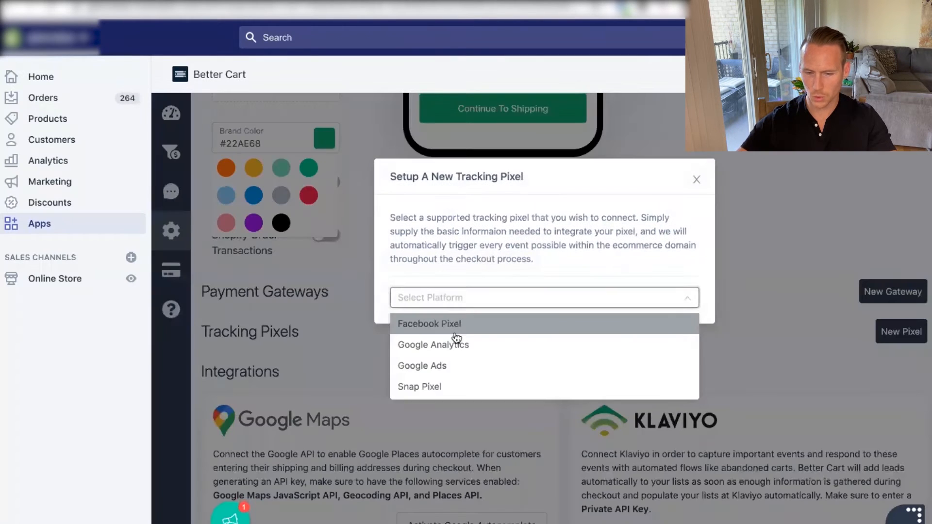
{"action": "left_click", "coordinate": [457, 323]}
{"action": "left_click", "coordinate": [458, 330]}
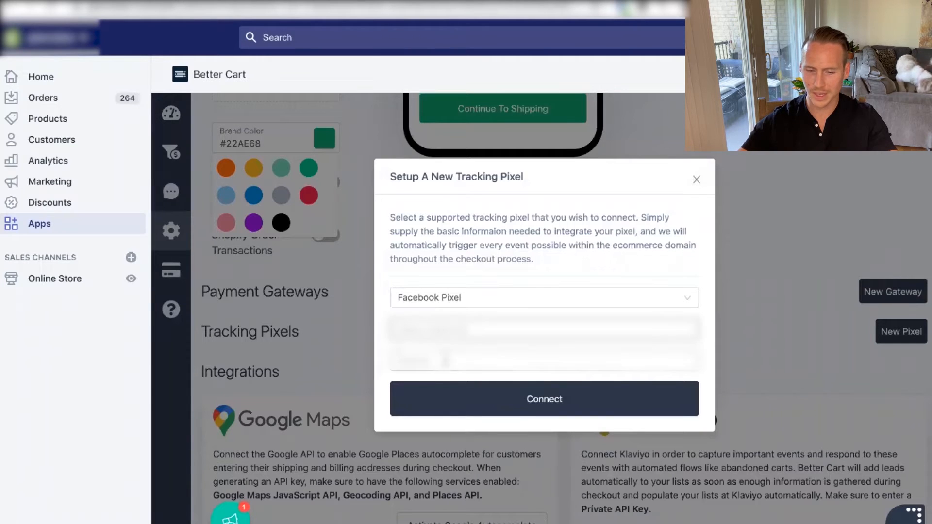
{"action": "left_click", "coordinate": [430, 359]}
{"action": "key", "text": "super+v"}
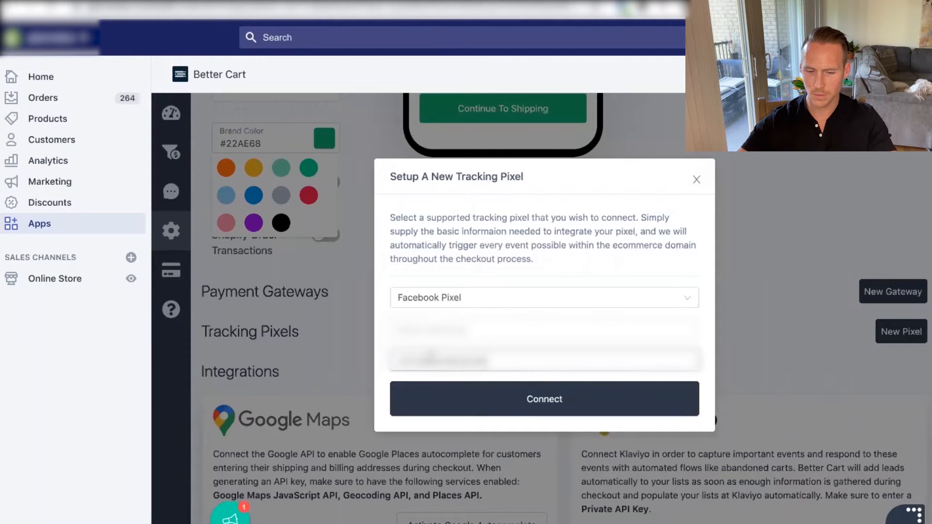
{"action": "left_click", "coordinate": [552, 403]}
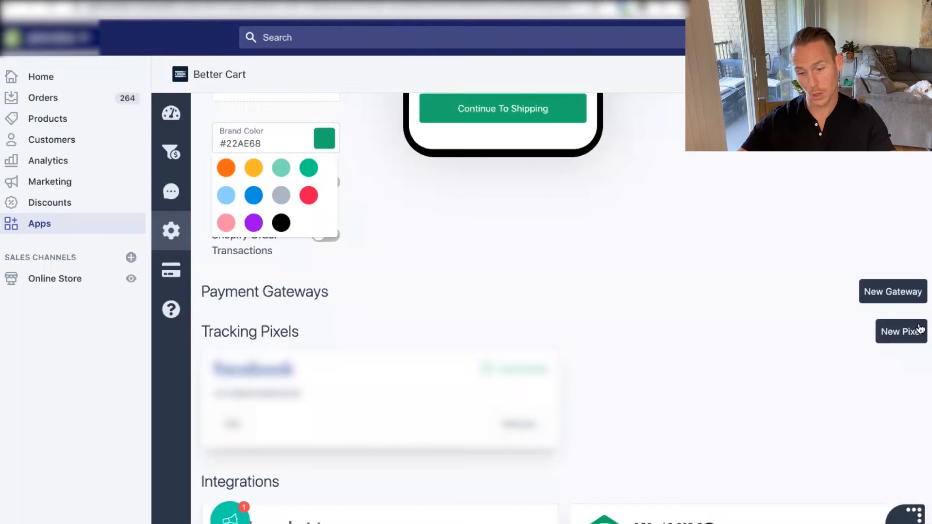
Step: Check which other platforms a new tracking pixel supports, leaving the setup without adding one
{"action": "left_click", "coordinate": [902, 331]}
{"action": "left_click", "coordinate": [455, 300]}
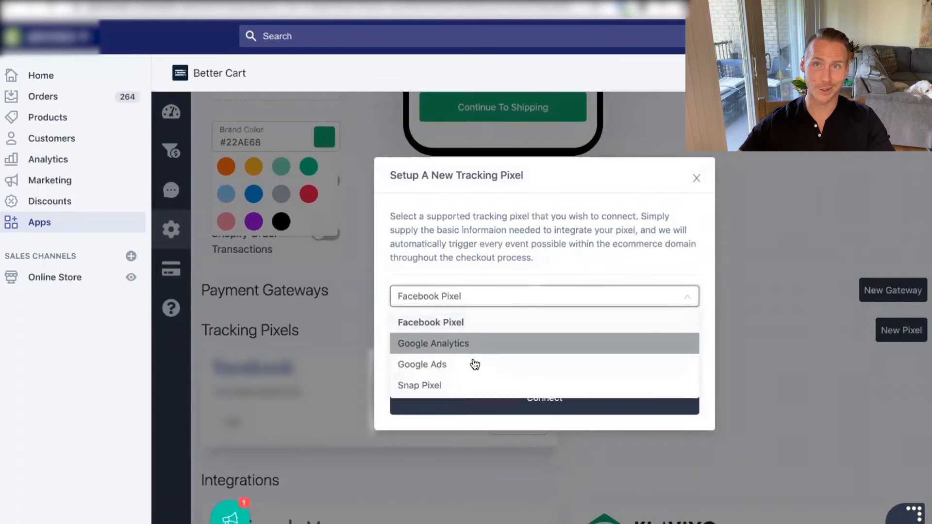
{"action": "left_click", "coordinate": [701, 182]}
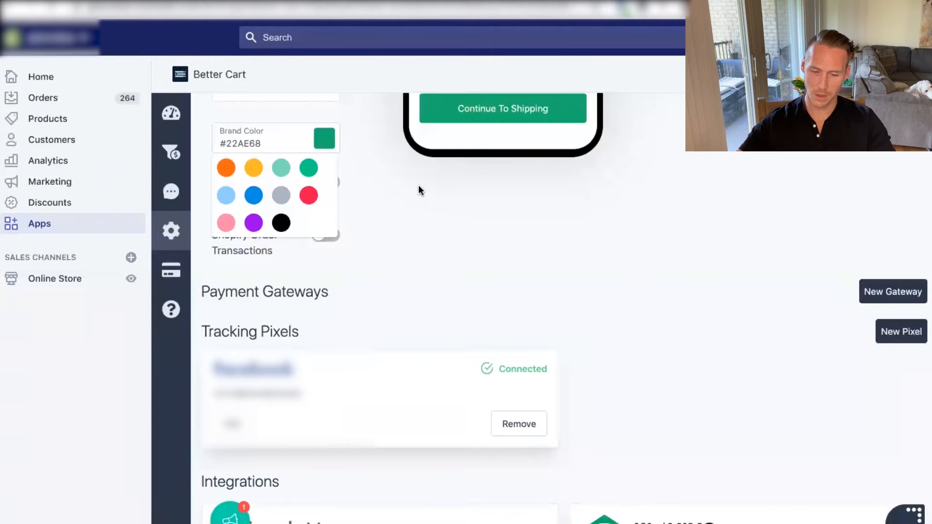
{"action": "scroll", "coordinate": [420, 190], "scroll_direction": "down", "scroll_amount": 4}
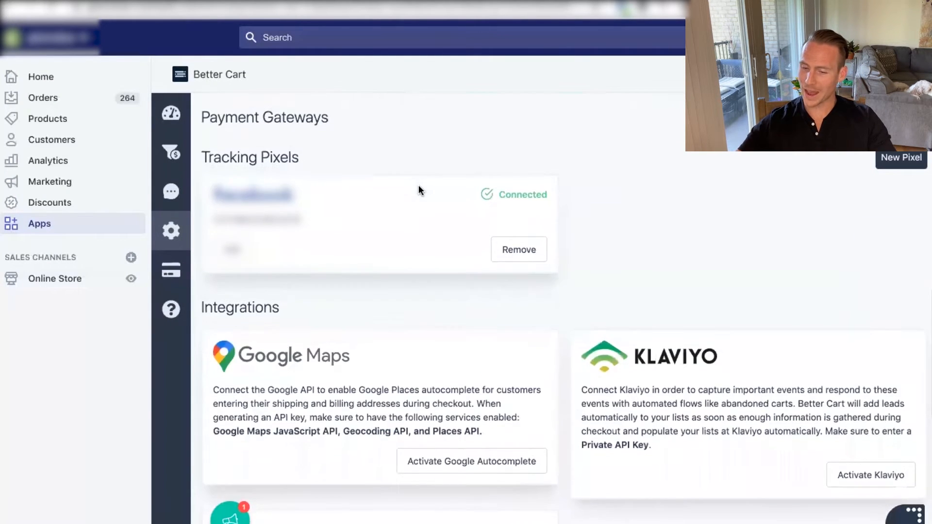
Step: Start the Klaviyo activation under Integrations in Better Cart, switch to Klaviyo, and log in to the account
{"action": "scroll", "coordinate": [418, 185], "scroll_direction": "down", "scroll_amount": 2}
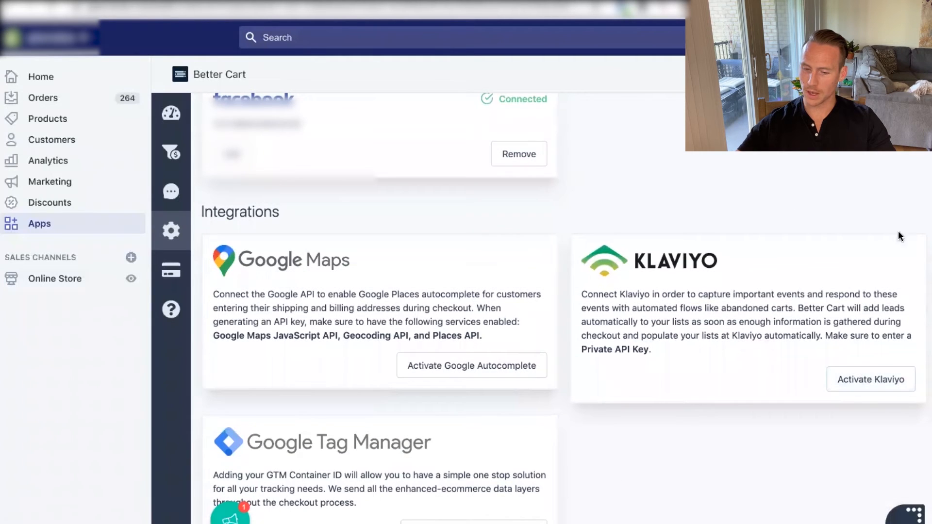
{"action": "left_click", "coordinate": [884, 383]}
{"action": "left_click", "coordinate": [648, 377]}
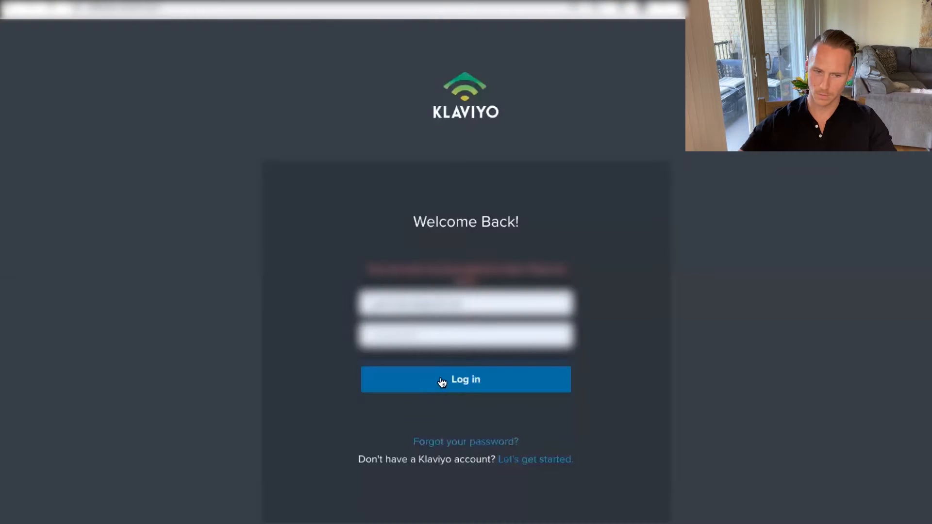
{"action": "left_click", "coordinate": [442, 379]}
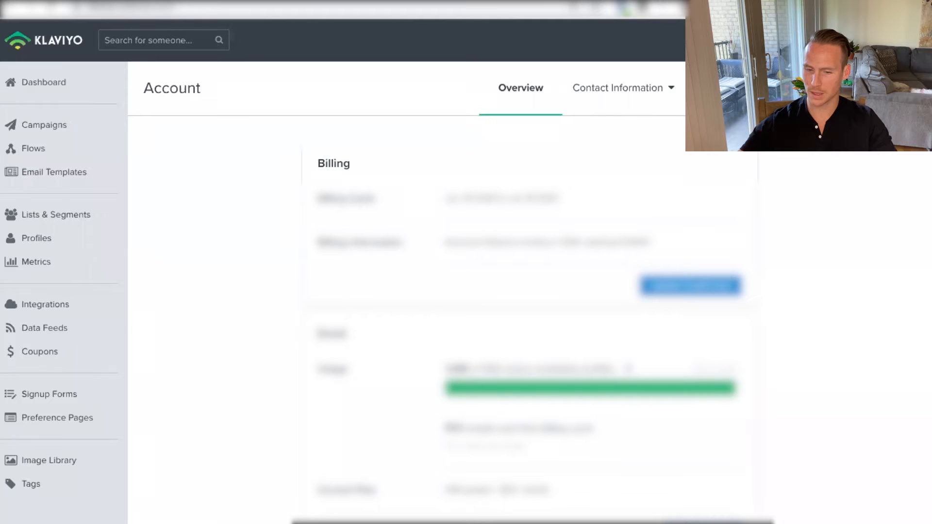
Step: Open the API Keys page in the Klaviyo account settings and select the existing private API key for copying
{"action": "left_click", "coordinate": [796, 88]}
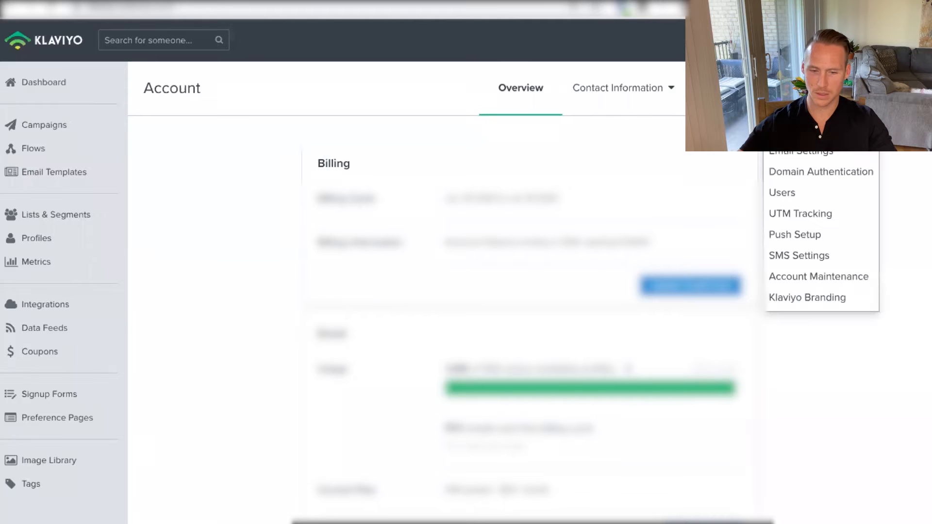
{"action": "left_click", "coordinate": [796, 131]}
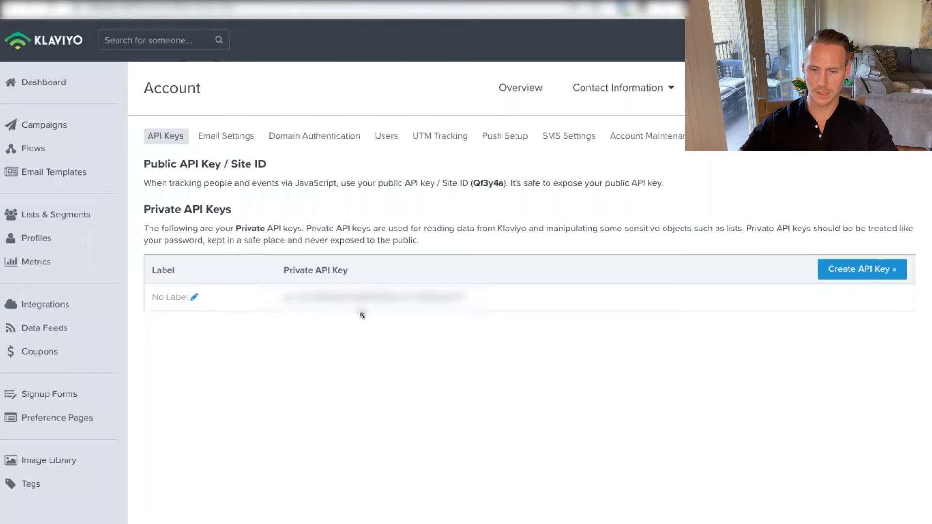
{"action": "double_click", "coordinate": [374, 298]}
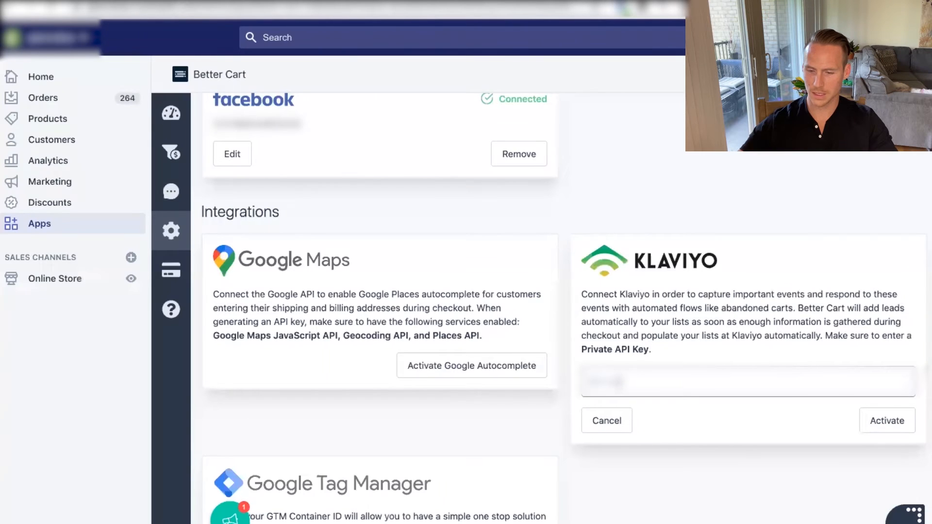
Step: Paste the private API key into Better Cart's Klaviyo integration and activate it
{"action": "left_click", "coordinate": [631, 386]}
{"action": "key", "text": "ctrl+v"}
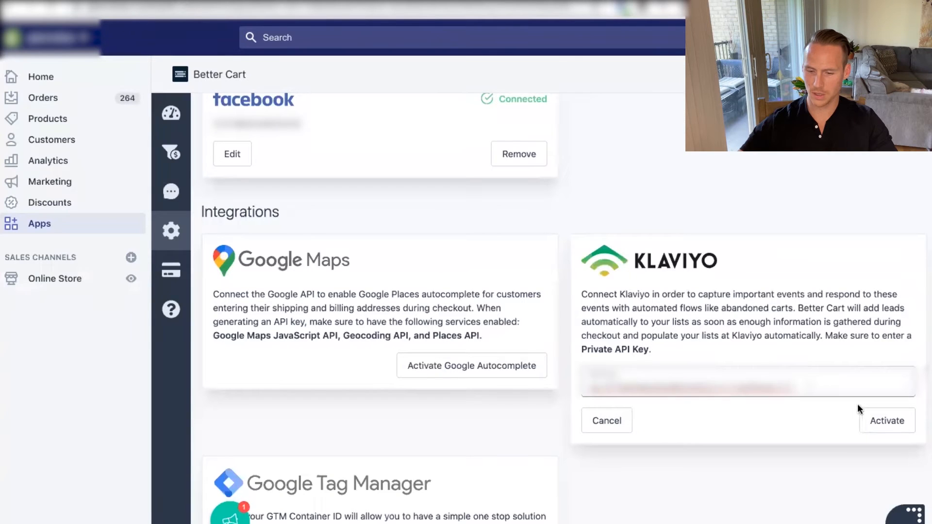
{"action": "left_click", "coordinate": [898, 423]}
{"action": "scroll", "coordinate": [666, 194], "scroll_direction": "down", "scroll_amount": 7}
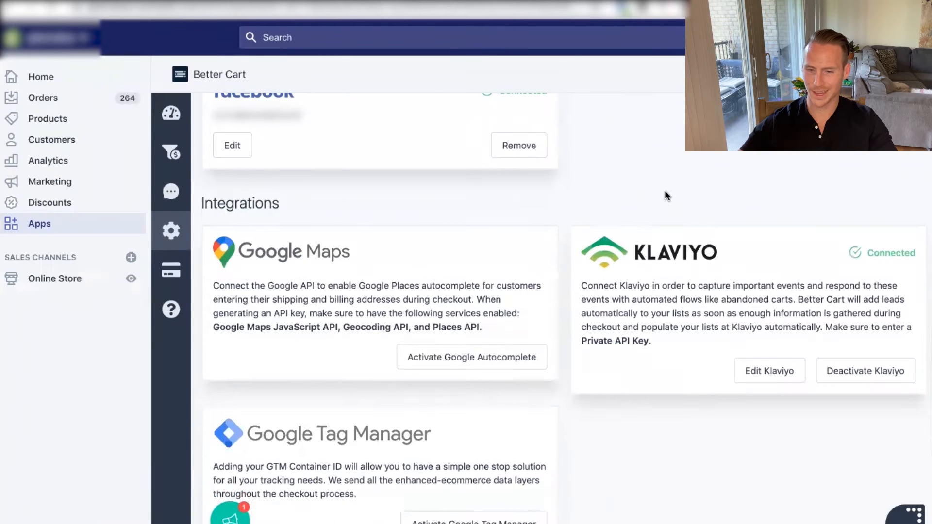
{"action": "scroll", "coordinate": [665, 194], "scroll_direction": "up", "scroll_amount": 10}
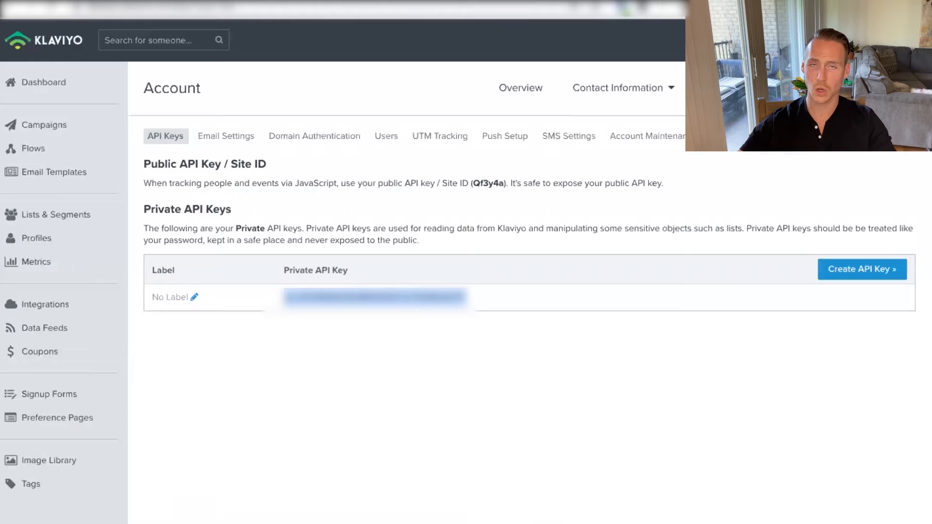
Step: Look at the flows in Klaviyo and review the Better Cart settings from status and branding to custom scripts and checkout permalinks
{"action": "left_click", "coordinate": [30, 146]}
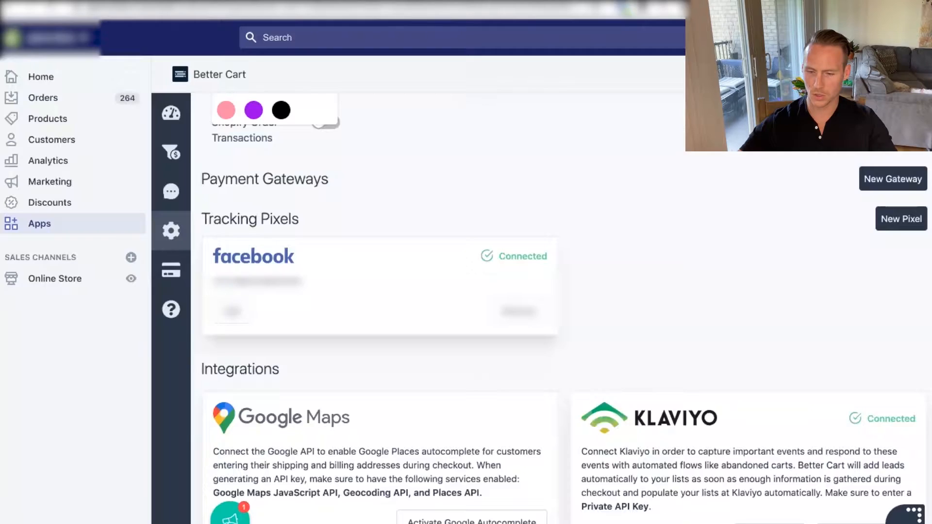
{"action": "scroll", "coordinate": [572, 164], "scroll_direction": "down", "scroll_amount": 5}
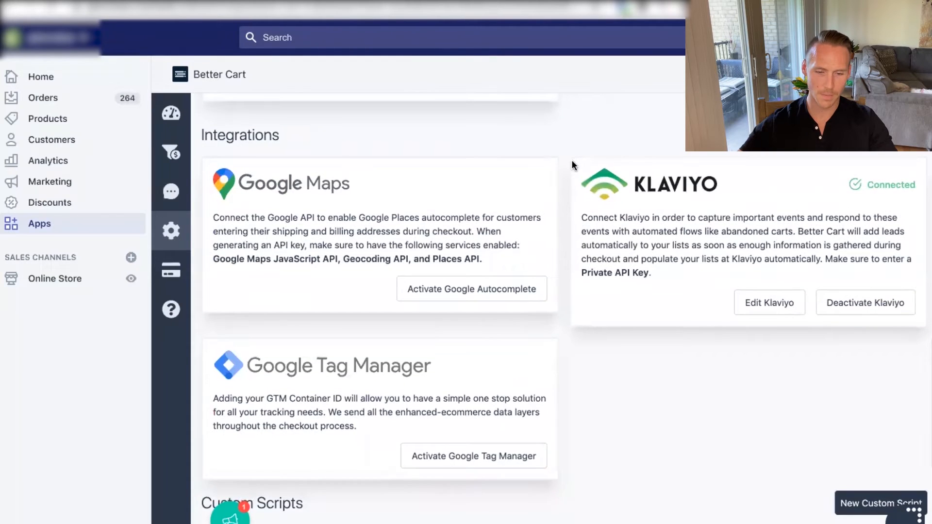
{"action": "scroll", "coordinate": [572, 164], "scroll_direction": "up", "scroll_amount": 1}
{"action": "scroll", "coordinate": [573, 166], "scroll_direction": "up", "scroll_amount": 15}
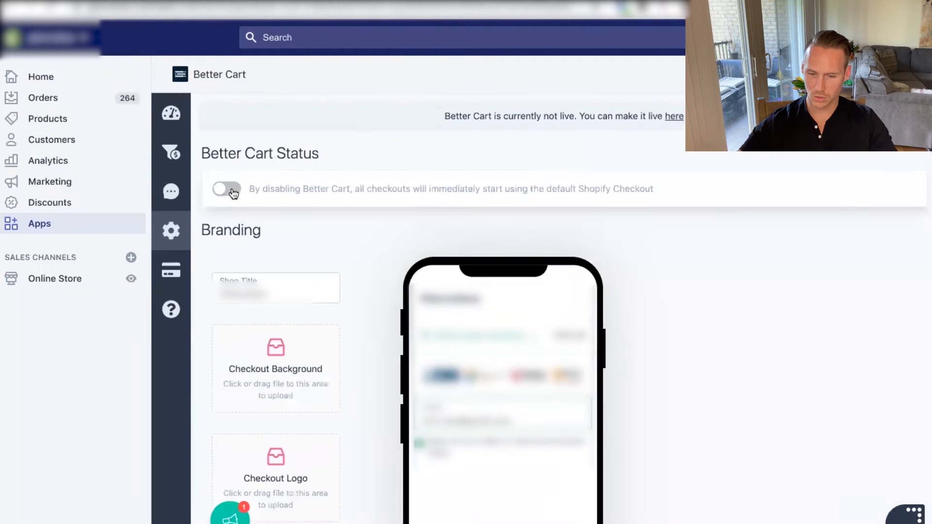
{"action": "scroll", "coordinate": [358, 343], "scroll_direction": "down", "scroll_amount": 6}
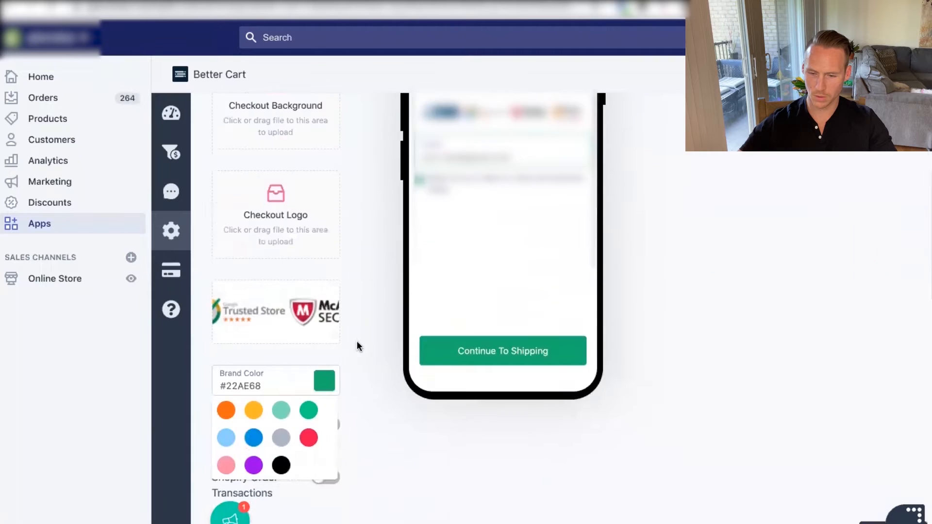
{"action": "scroll", "coordinate": [358, 346], "scroll_direction": "down", "scroll_amount": 6}
{"action": "scroll", "coordinate": [461, 141], "scroll_direction": "up", "scroll_amount": 6}
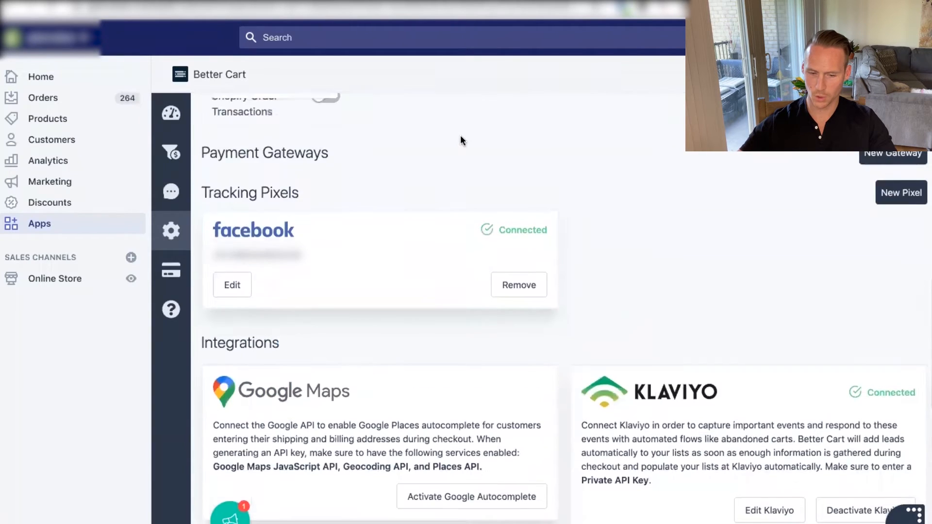
{"action": "scroll", "coordinate": [462, 140], "scroll_direction": "down", "scroll_amount": 12}
{"action": "scroll", "coordinate": [460, 139], "scroll_direction": "down", "scroll_amount": 4}
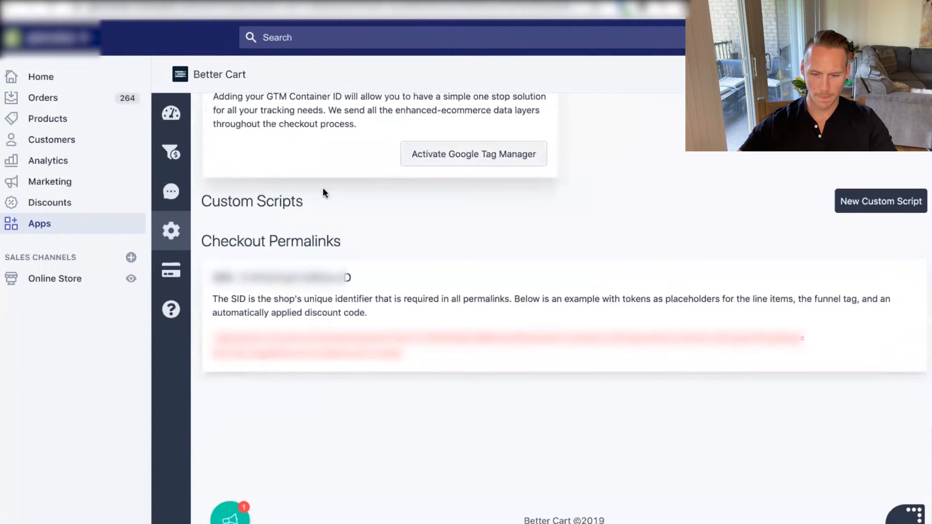
{"action": "scroll", "coordinate": [410, 183], "scroll_direction": "up", "scroll_amount": 5}
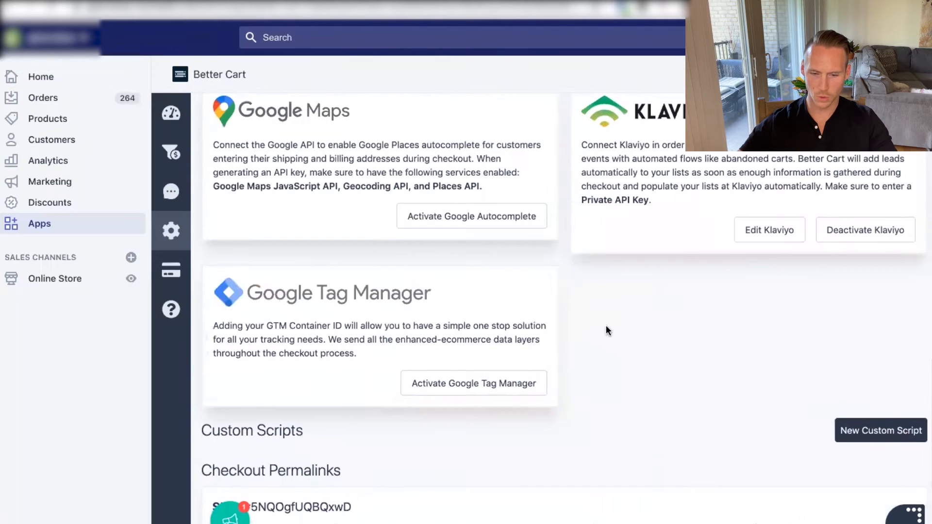
{"action": "scroll", "coordinate": [557, 258], "scroll_direction": "up", "scroll_amount": 1}
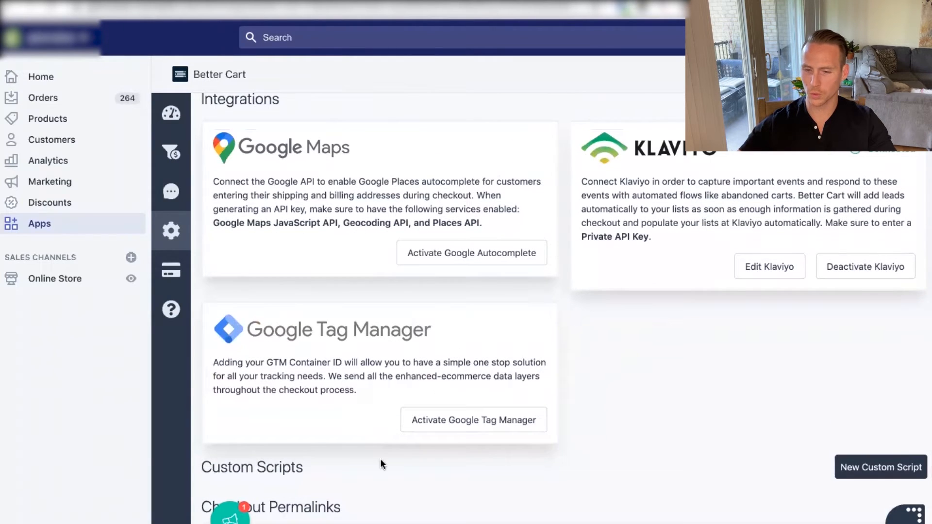
Step: Add a new payment gateway in Better Cart, choosing Stripe Payments and connecting it
{"action": "scroll", "coordinate": [291, 342], "scroll_direction": "up", "scroll_amount": 6}
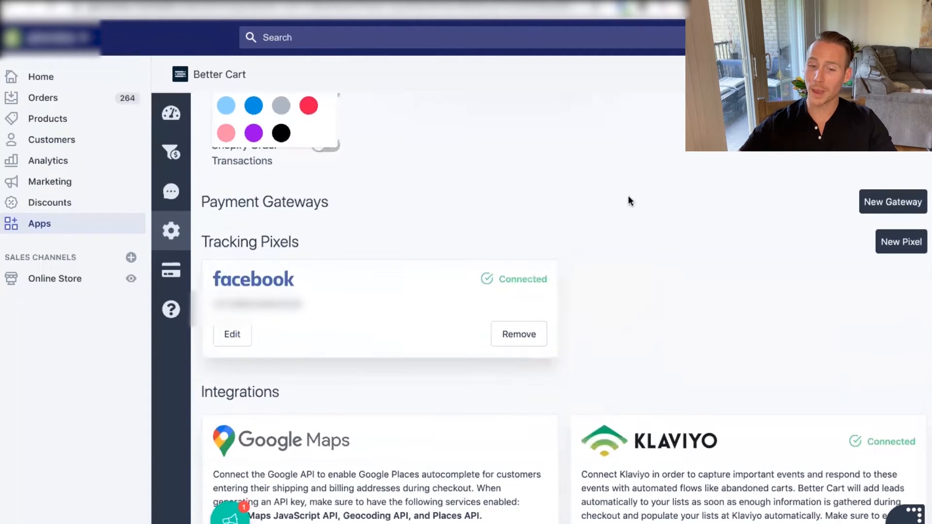
{"action": "left_click", "coordinate": [913, 212]}
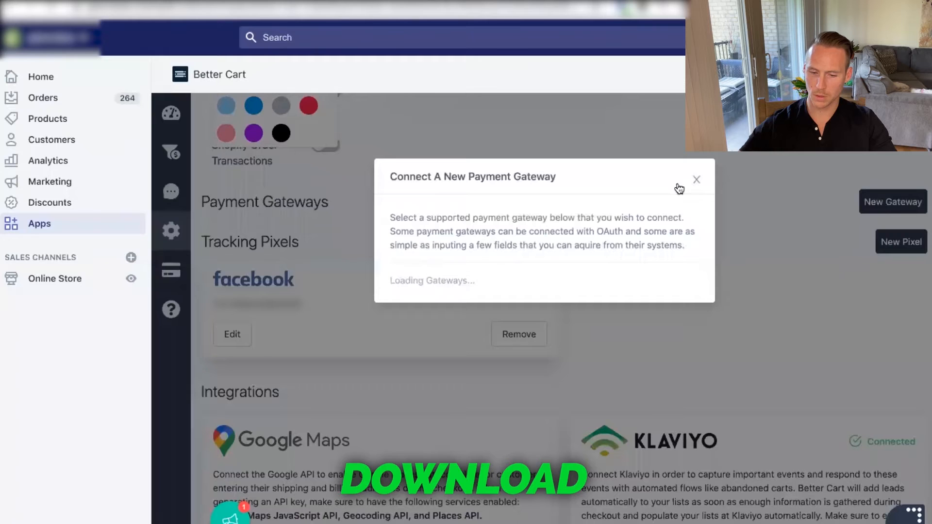
{"action": "left_click", "coordinate": [531, 289]}
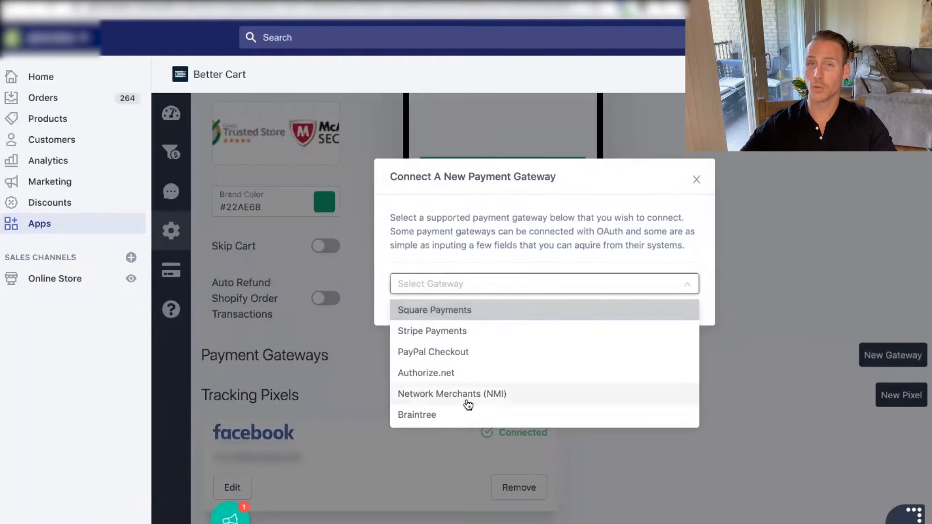
{"action": "left_click", "coordinate": [450, 334]}
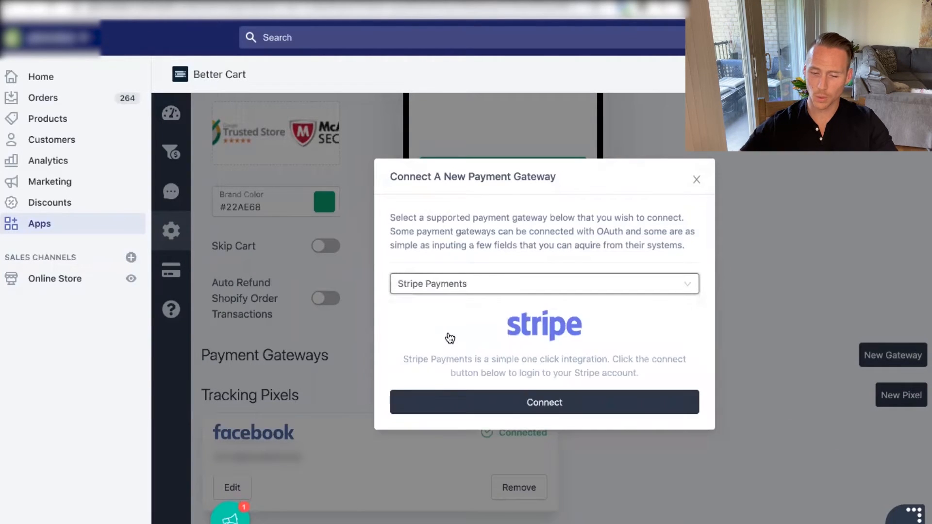
{"action": "left_click", "coordinate": [531, 402]}
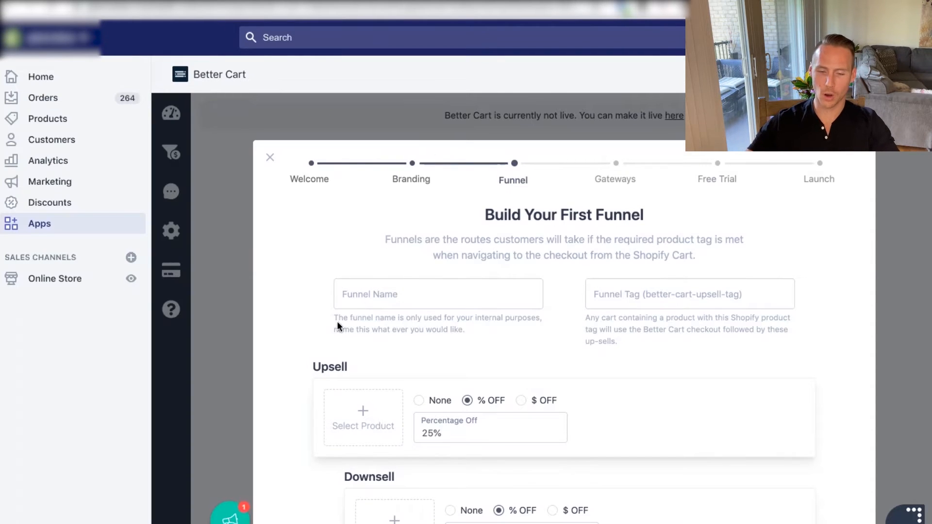
Step: Open the store's products in a separate tab and view the 4D Volume Sensation Mascara product page down to its tags
{"action": "left_click", "coordinate": [374, 294]}
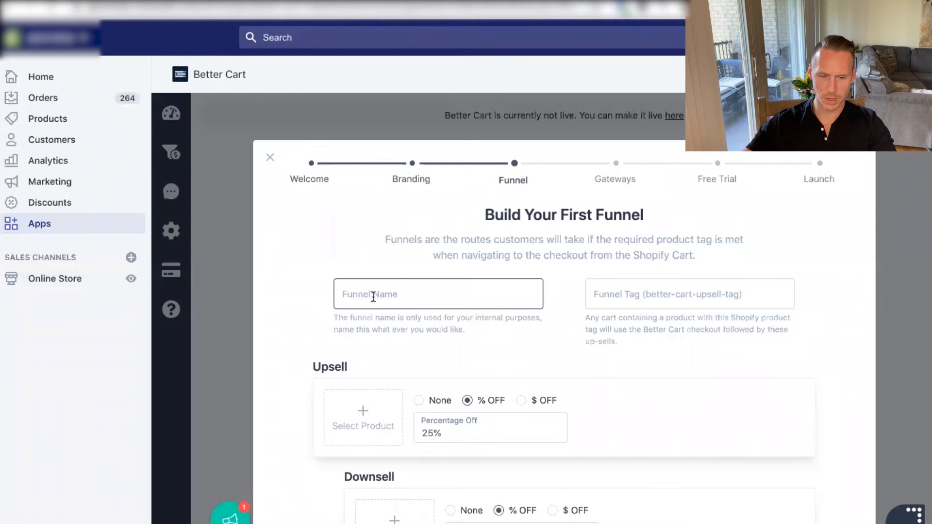
{"action": "right_click", "coordinate": [31, 122]}
{"action": "left_click", "coordinate": [50, 131]}
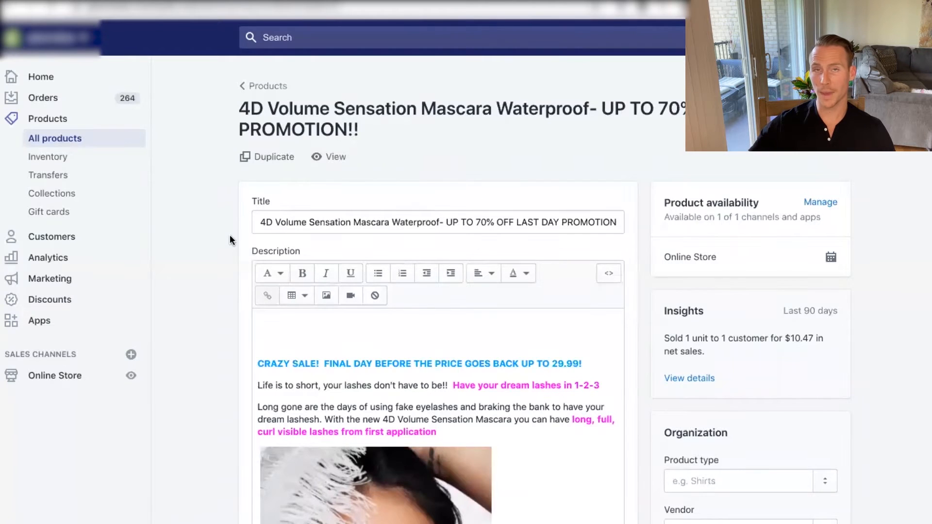
{"action": "scroll", "coordinate": [229, 235], "scroll_direction": "down", "scroll_amount": 5}
{"action": "scroll", "coordinate": [230, 234], "scroll_direction": "up", "scroll_amount": 5}
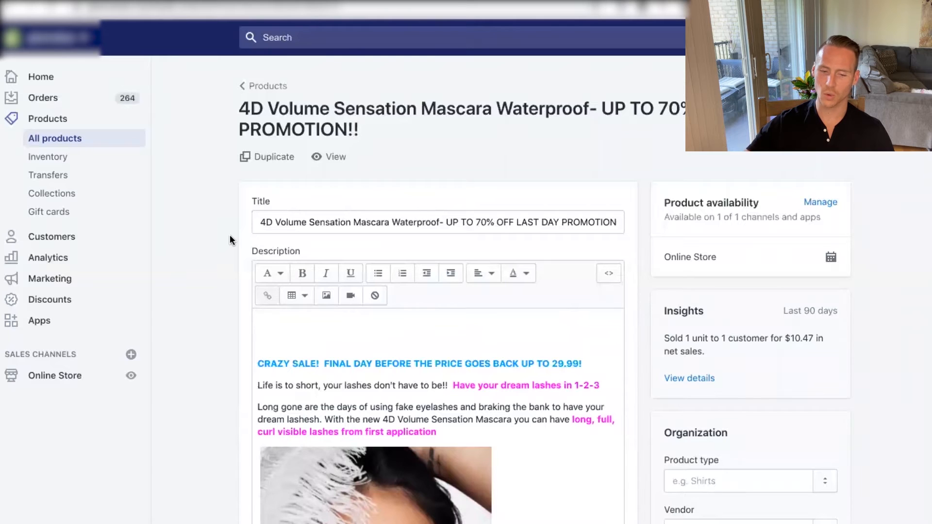
{"action": "scroll", "coordinate": [222, 256], "scroll_direction": "down", "scroll_amount": 1}
{"action": "scroll", "coordinate": [223, 255], "scroll_direction": "up", "scroll_amount": 1}
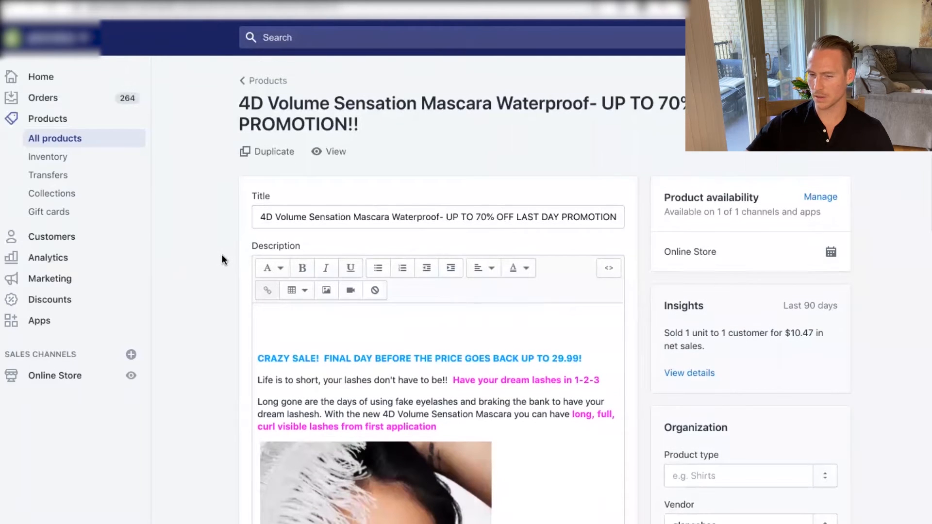
{"action": "scroll", "coordinate": [767, 194], "scroll_direction": "down", "scroll_amount": 8}
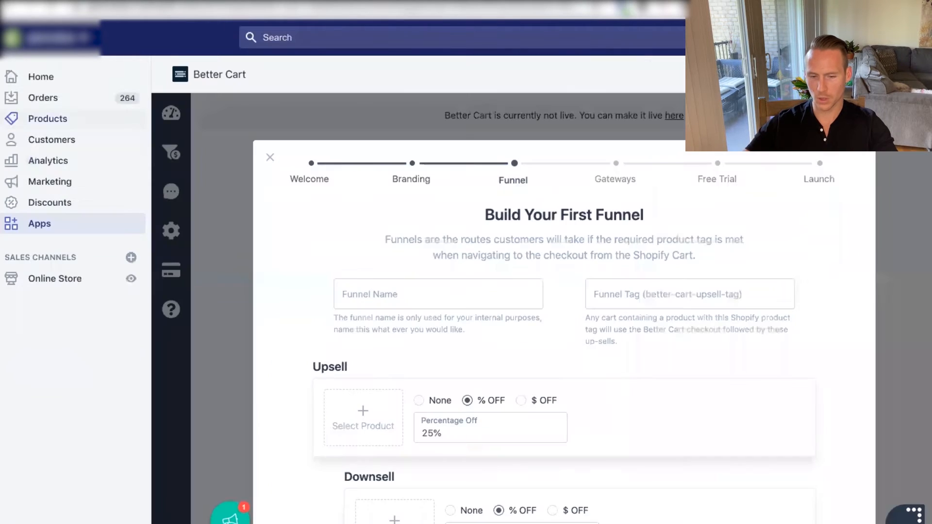
Step: Name the first Better Cart funnel "mascara"
{"action": "left_click", "coordinate": [386, 298]}
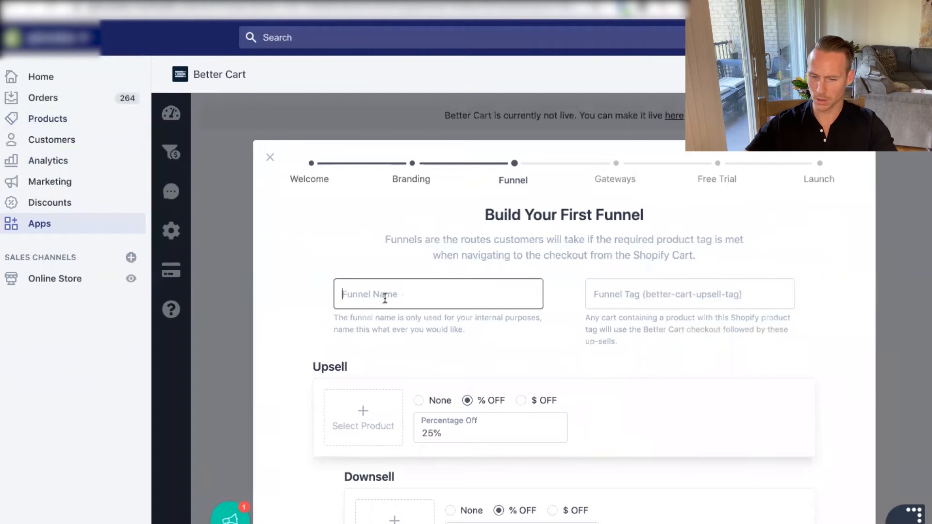
{"action": "type", "text": "mascara"}
{"action": "left_click", "coordinate": [598, 288]}
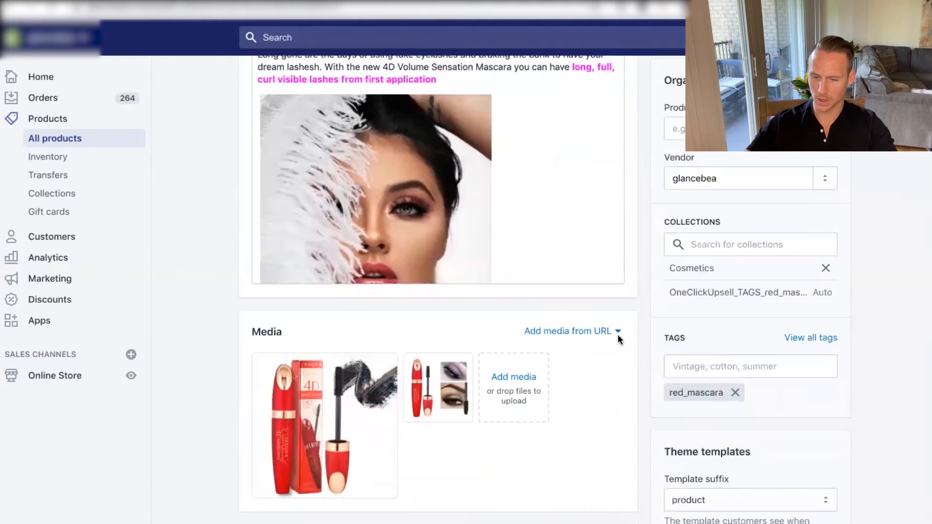
Step: Add the new tag "mascaratag" to the 4D Volume Sensation Mascara product in Shopify
{"action": "left_click", "coordinate": [737, 371]}
{"action": "type", "text": "masc"}
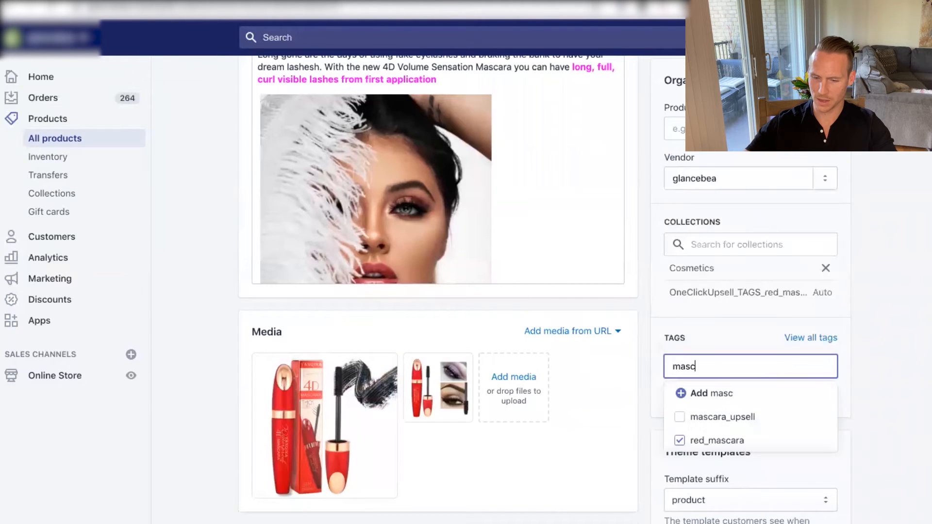
{"action": "type", "text": "aratag"}
{"action": "key", "text": "Return"}
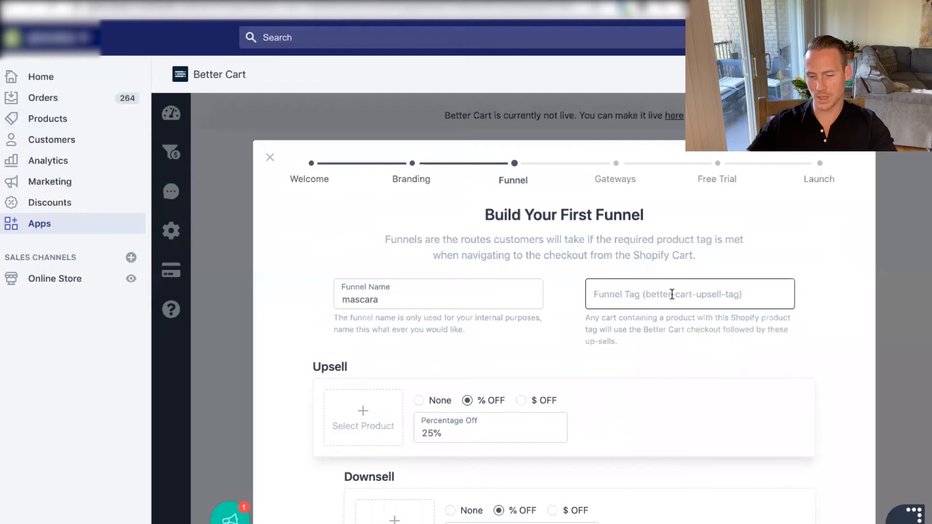
Step: Set the funnel's product tag to "mascaratag" in Better Cart and the upsell discount to None
{"action": "left_click", "coordinate": [672, 295]}
{"action": "type", "text": "mascaratag"}
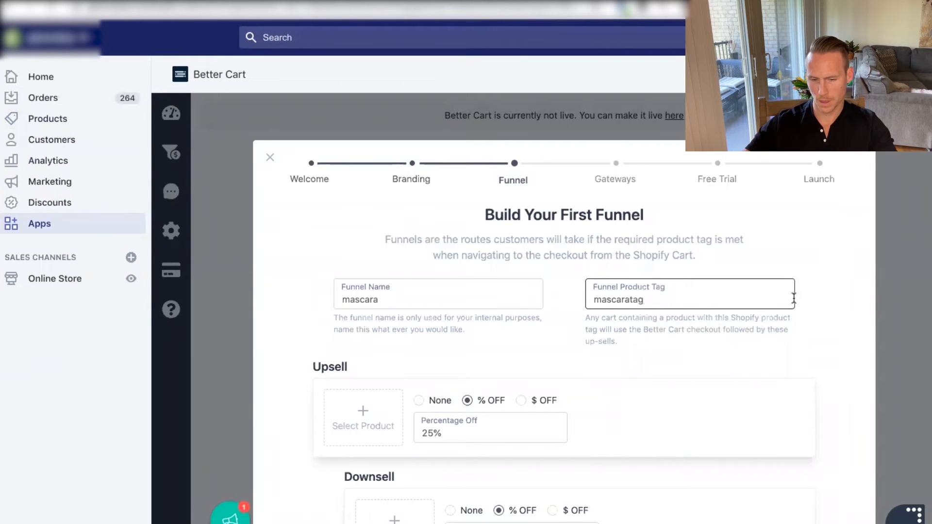
{"action": "scroll", "coordinate": [435, 372], "scroll_direction": "down", "scroll_amount": 2}
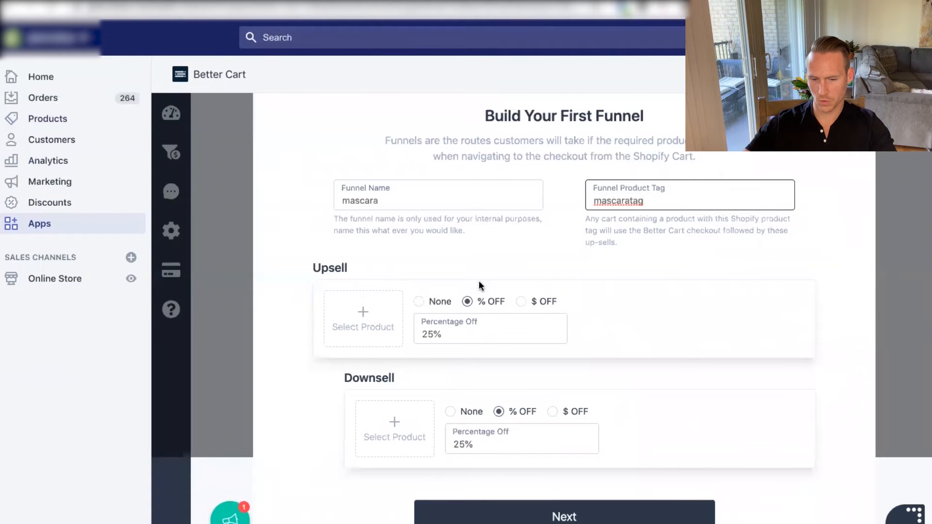
{"action": "left_click", "coordinate": [419, 302]}
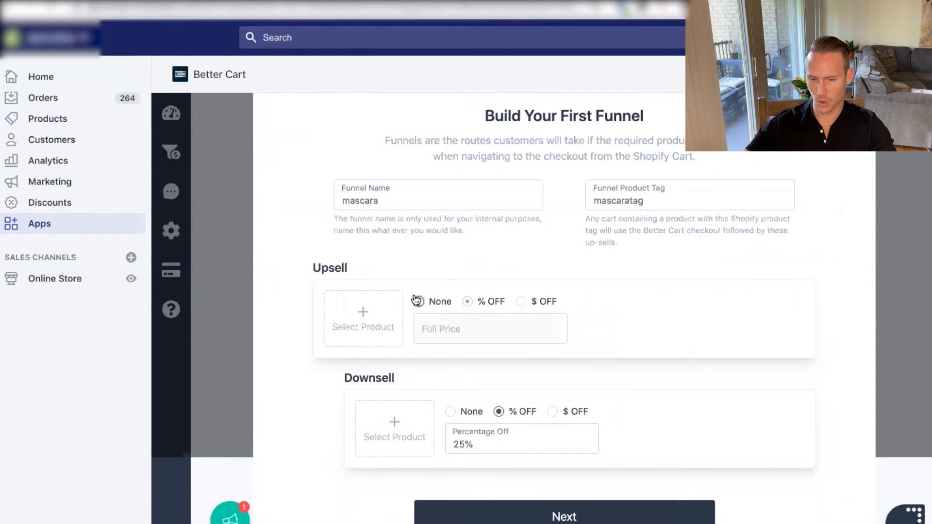
{"action": "scroll", "coordinate": [412, 300], "scroll_direction": "down", "scroll_amount": 2}
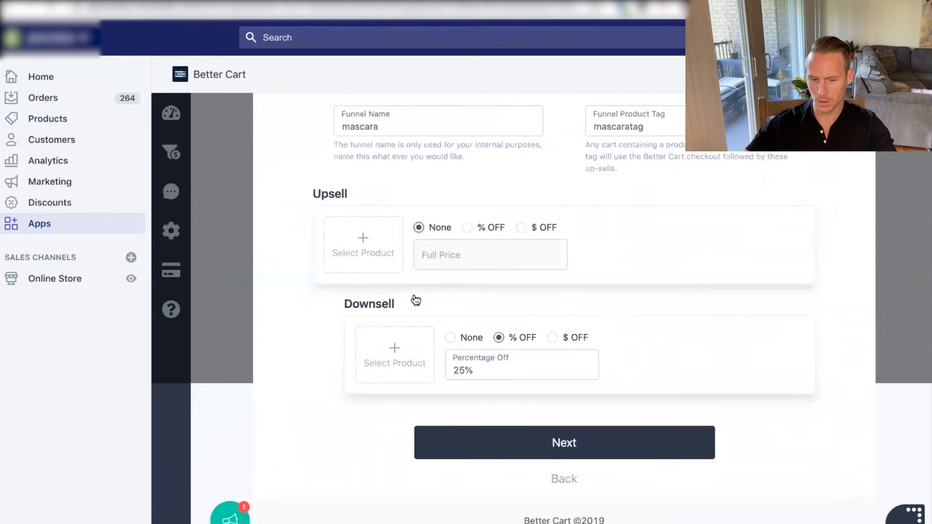
Step: Finish the funnel page and set the payment gateways to Stripe Payments for credit cards with PayPal Disabled
{"action": "left_click", "coordinate": [593, 451]}
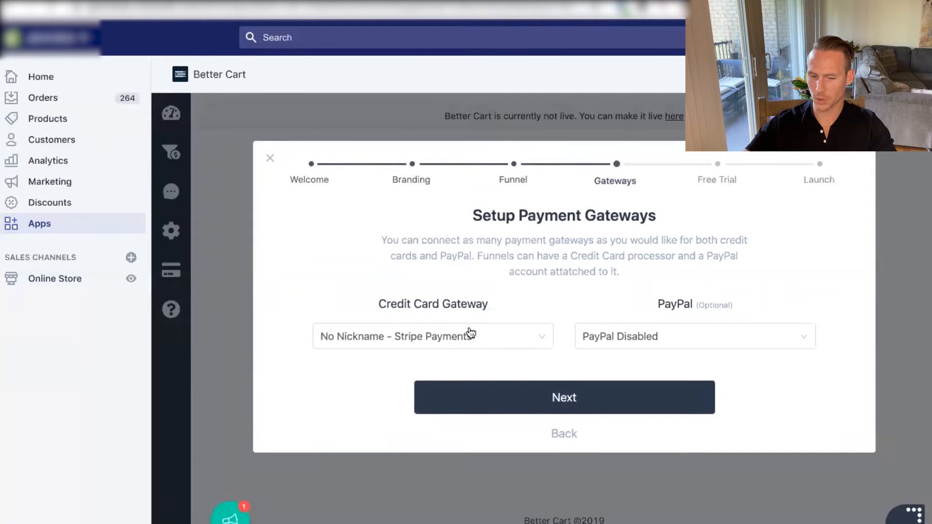
{"action": "left_click", "coordinate": [469, 335]}
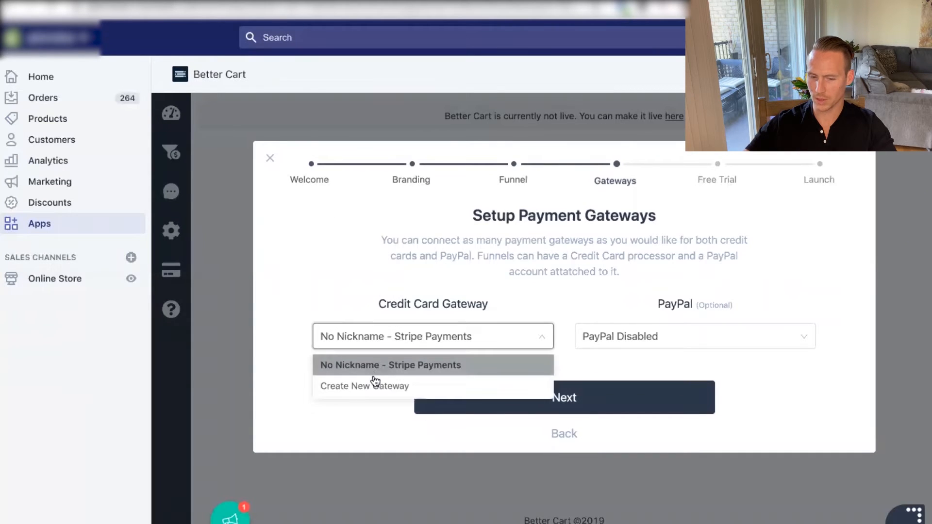
{"action": "left_click", "coordinate": [403, 369]}
{"action": "left_click", "coordinate": [641, 337]}
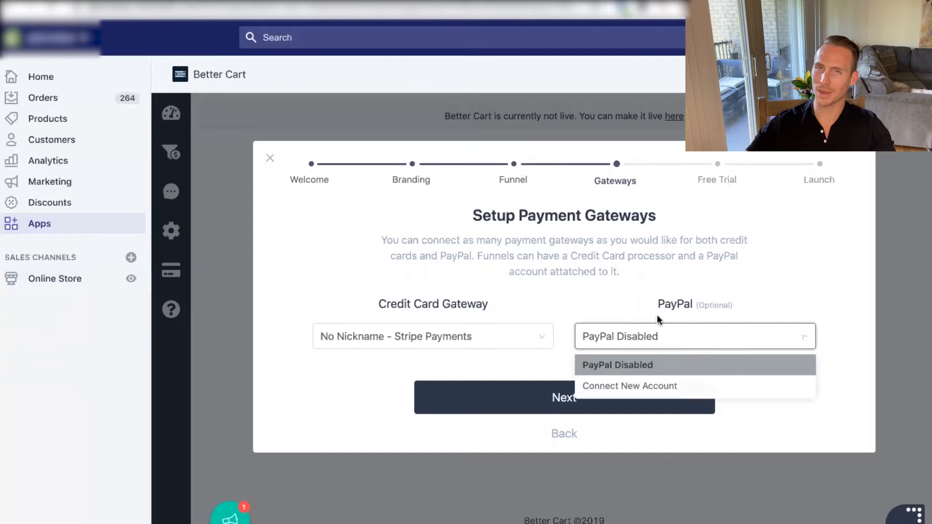
{"action": "left_click", "coordinate": [593, 303]}
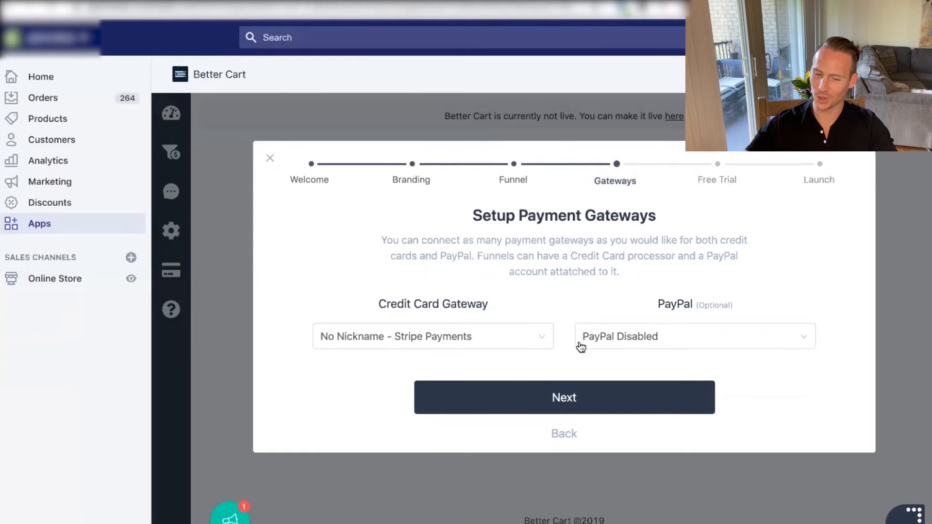
{"action": "left_click", "coordinate": [563, 410]}
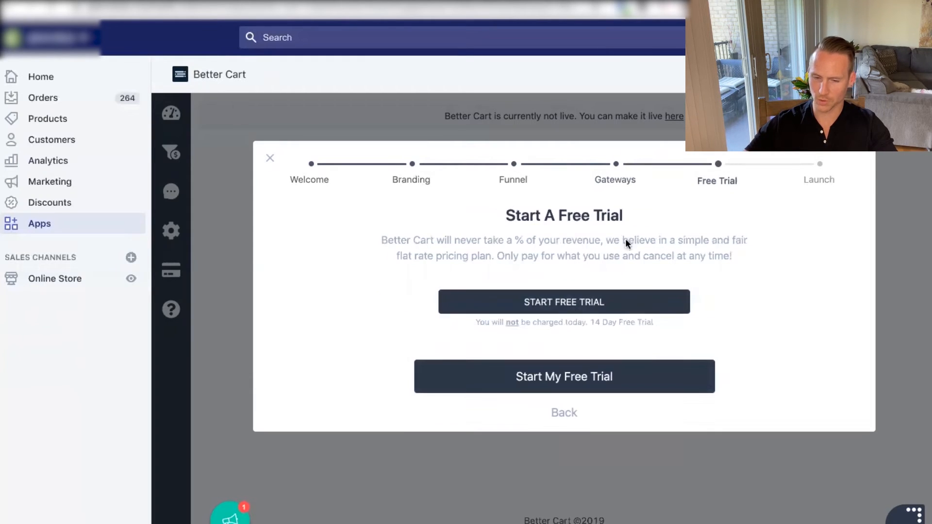
Step: Start the 14-day Better Cart free trial and launch the mascara funnel
{"action": "left_click", "coordinate": [565, 304]}
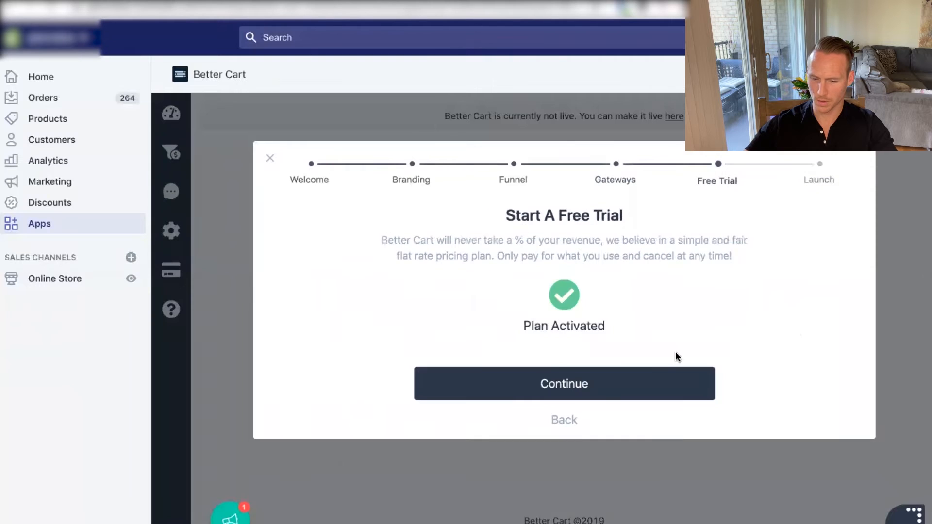
{"action": "left_click", "coordinate": [605, 376]}
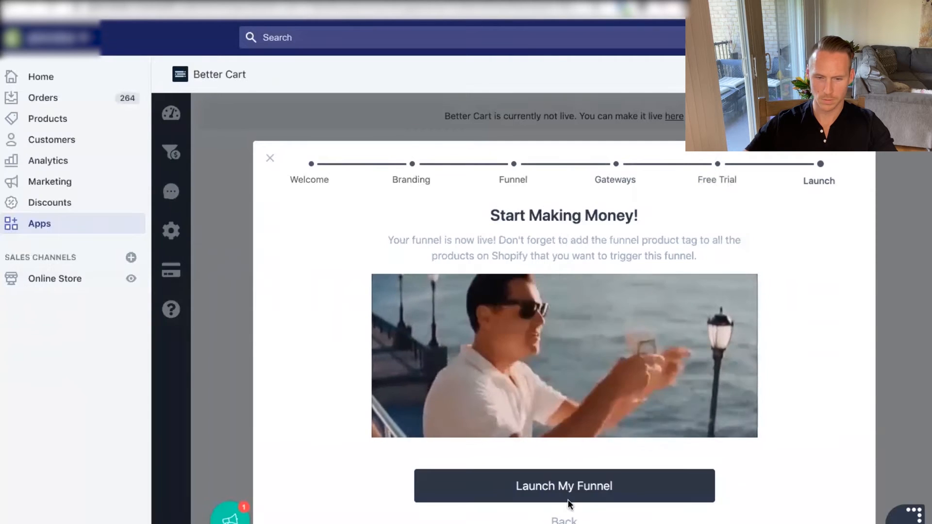
{"action": "left_click", "coordinate": [568, 486]}
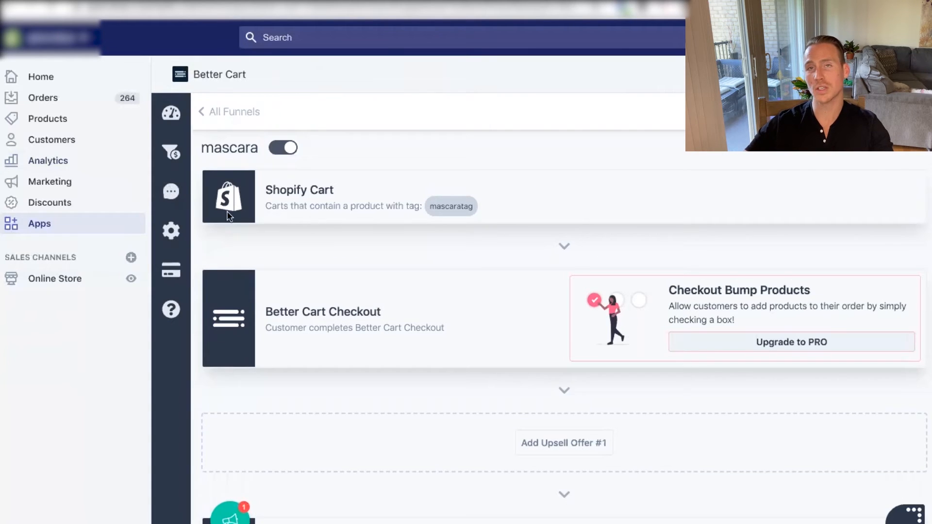
Step: Open Better Cart's SMS Automations page and start a new discount code in Shopify's discounts in a separate tab
{"action": "left_click", "coordinate": [171, 191]}
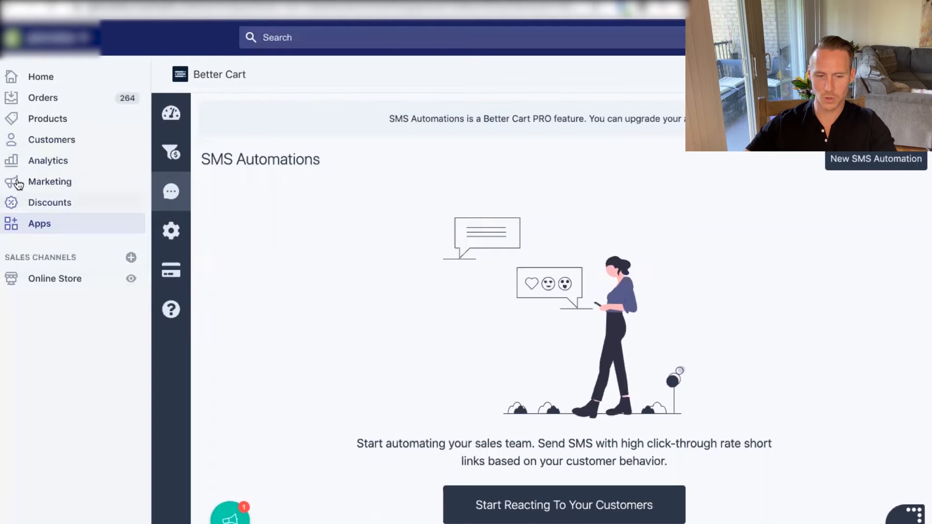
{"action": "right_click", "coordinate": [49, 201]}
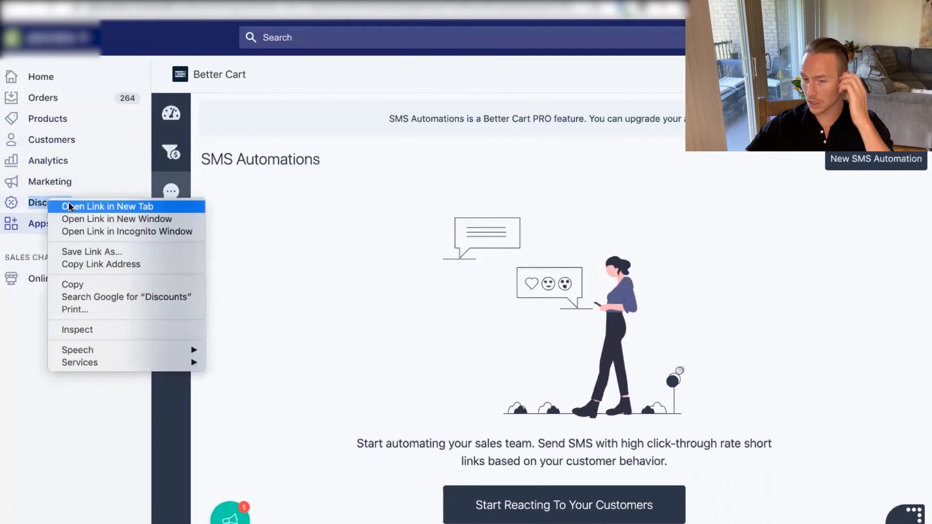
{"action": "left_click", "coordinate": [296, 141]}
{"action": "left_click", "coordinate": [49, 202]}
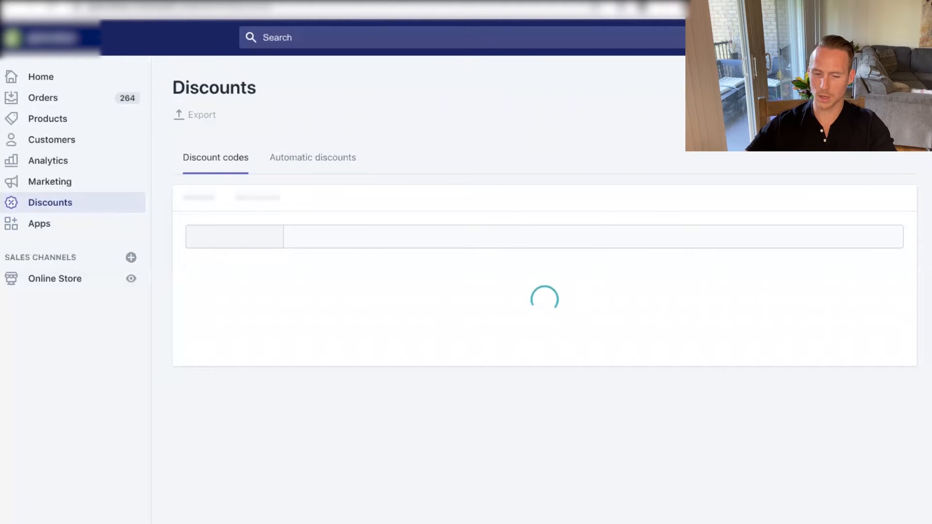
{"action": "left_click", "coordinate": [869, 100]}
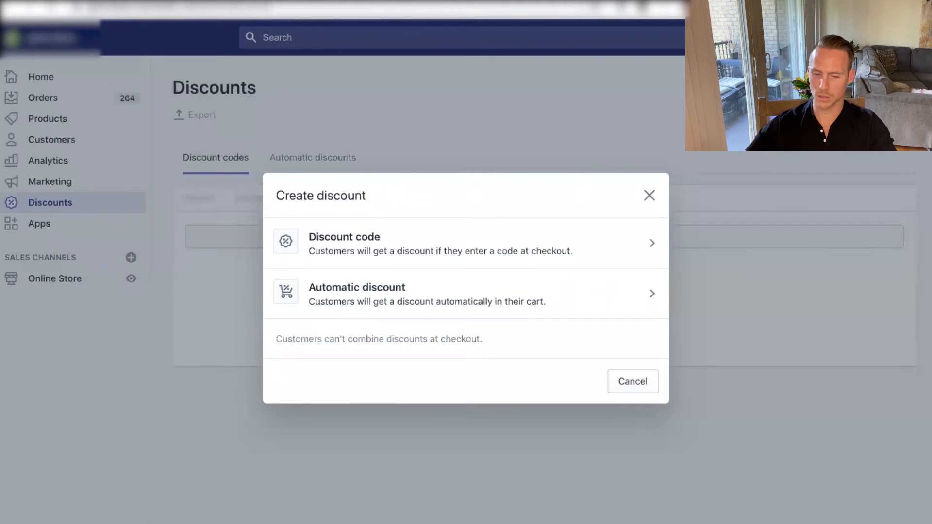
{"action": "left_click", "coordinate": [403, 243]}
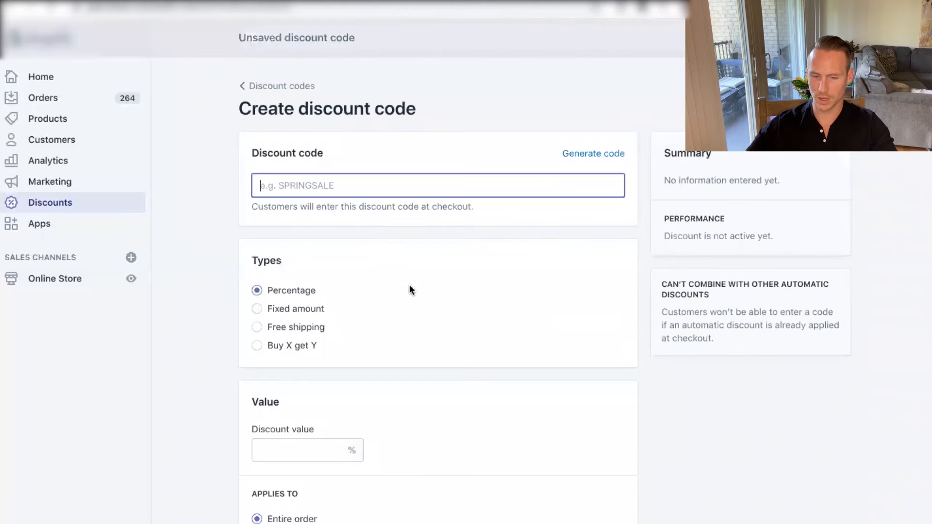
Step: Enter FREESHIPG as the discount code and set its type to Free shipping
{"action": "type", "text": "FREESHIPG"}
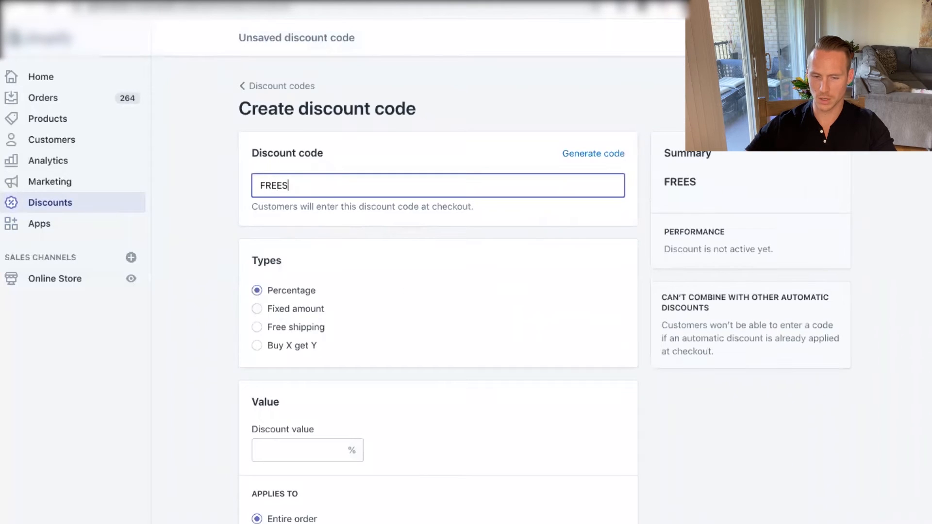
{"action": "double_click", "coordinate": [299, 179]}
{"action": "left_click", "coordinate": [343, 446]}
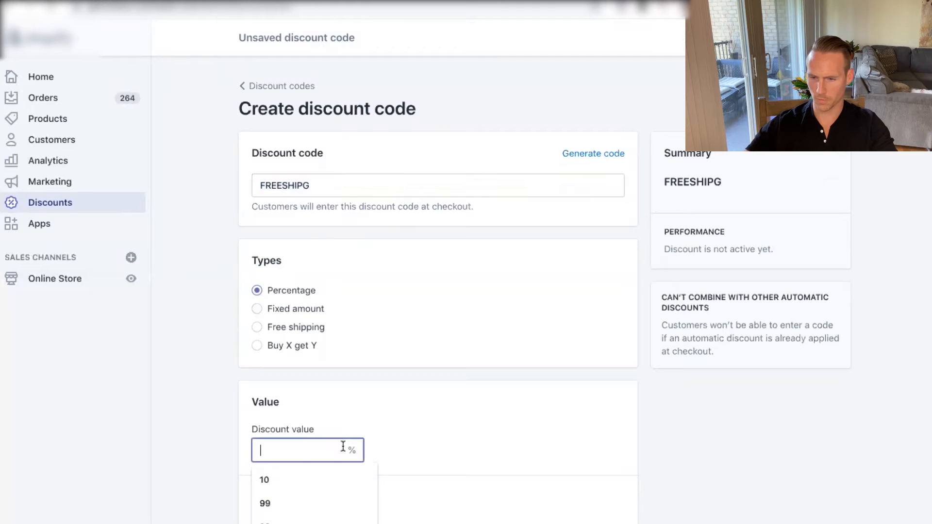
{"action": "left_click", "coordinate": [301, 327]}
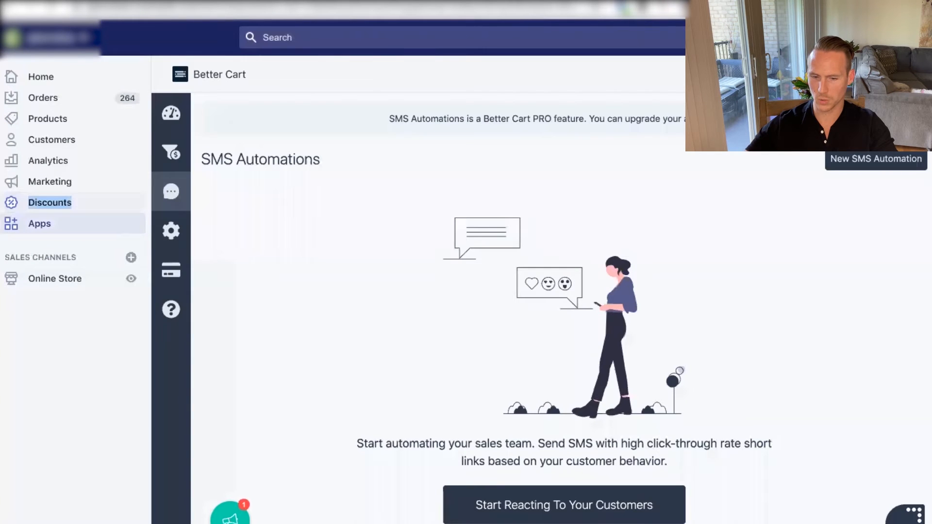
Step: Return to Better Cart and start a new SMS automation for the Abandoned Cart trigger, named "abandon cart"
{"action": "left_click", "coordinate": [871, 159]}
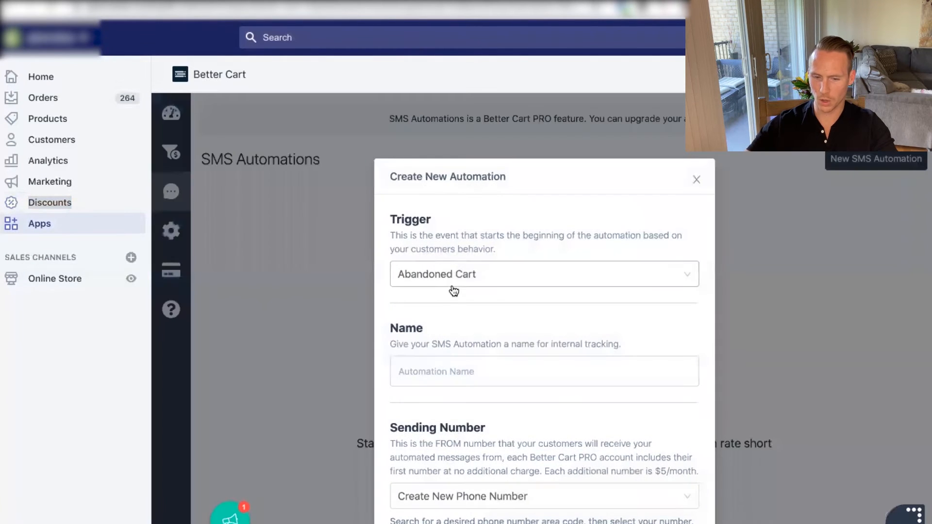
{"action": "scroll", "coordinate": [453, 284], "scroll_direction": "down", "scroll_amount": 4}
{"action": "left_click", "coordinate": [432, 248]}
{"action": "type", "text": "abandon cart"}
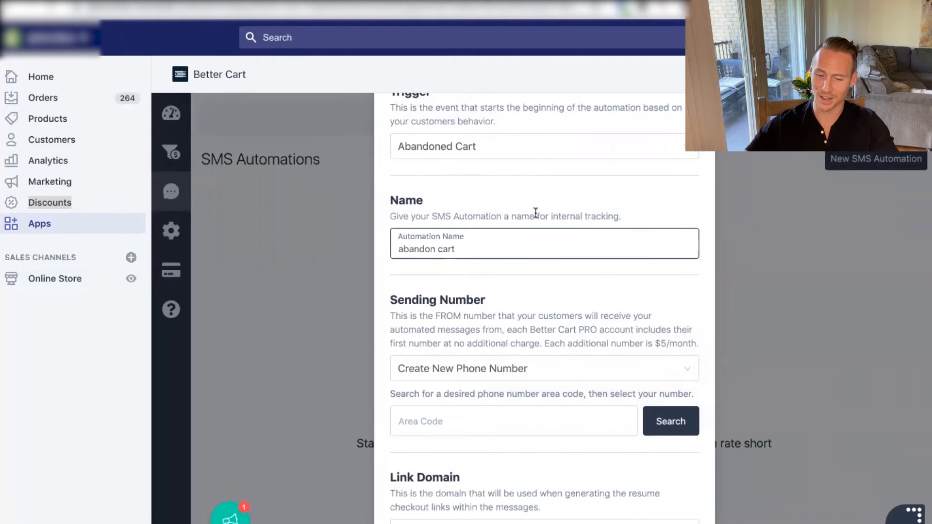
Step: Search for a new sending number with area code 703 and try to create the automation with it
{"action": "scroll", "coordinate": [536, 212], "scroll_direction": "down", "scroll_amount": 2}
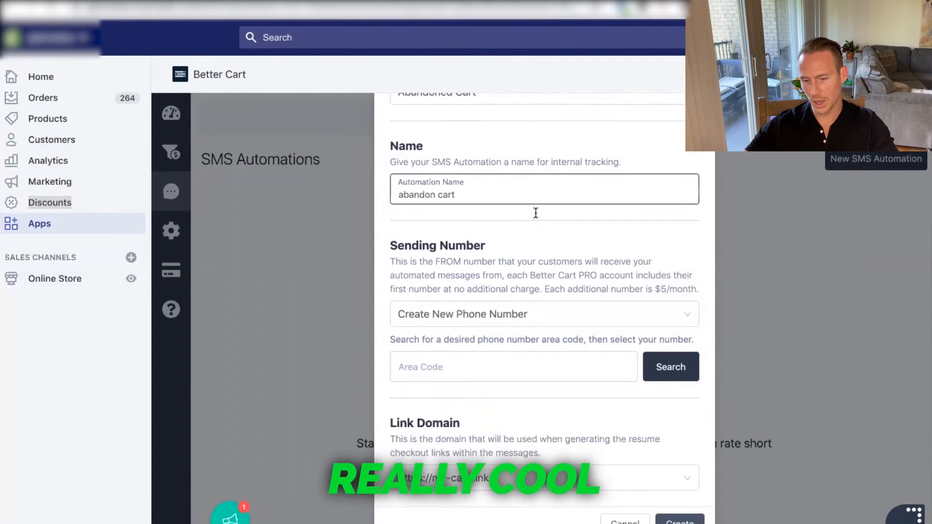
{"action": "left_click", "coordinate": [481, 330]}
{"action": "left_click", "coordinate": [531, 339]}
{"action": "left_click", "coordinate": [528, 368]}
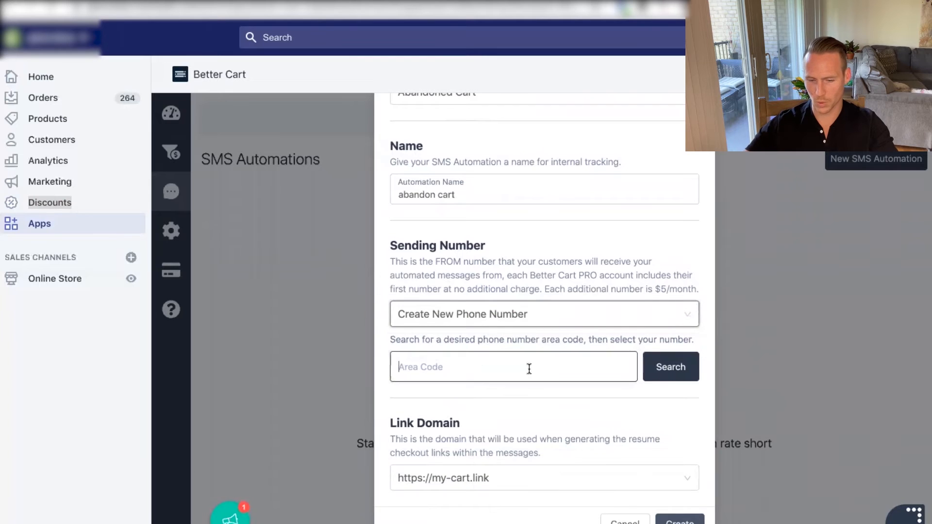
{"action": "type", "text": "703"}
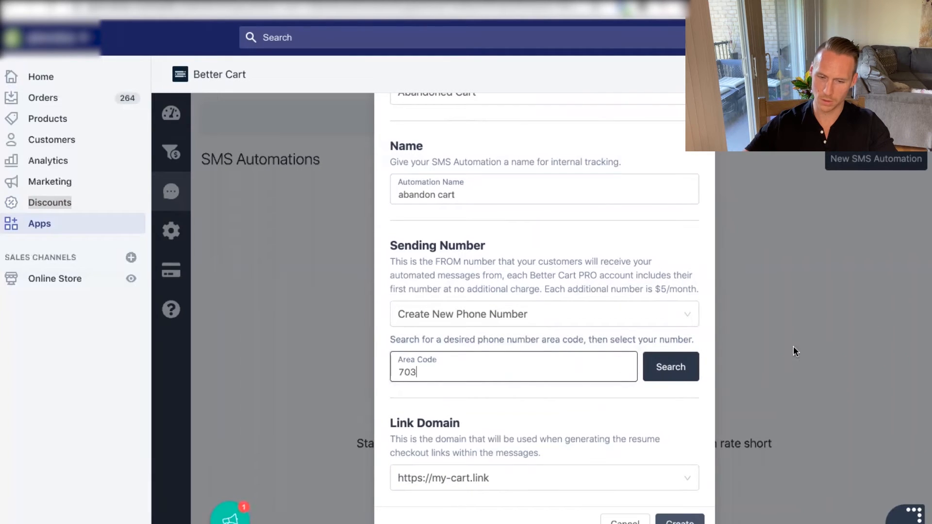
{"action": "left_click", "coordinate": [669, 378]}
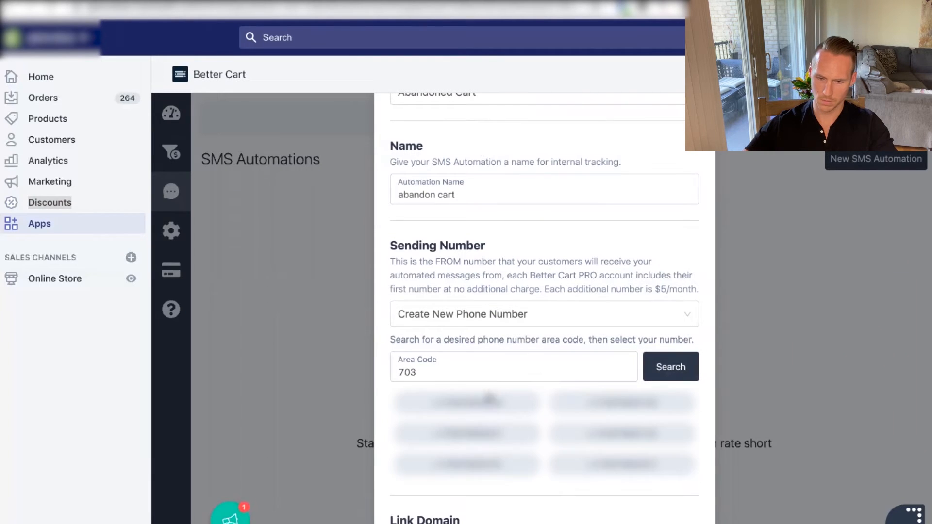
{"action": "scroll", "coordinate": [483, 401], "scroll_direction": "down", "scroll_amount": 2}
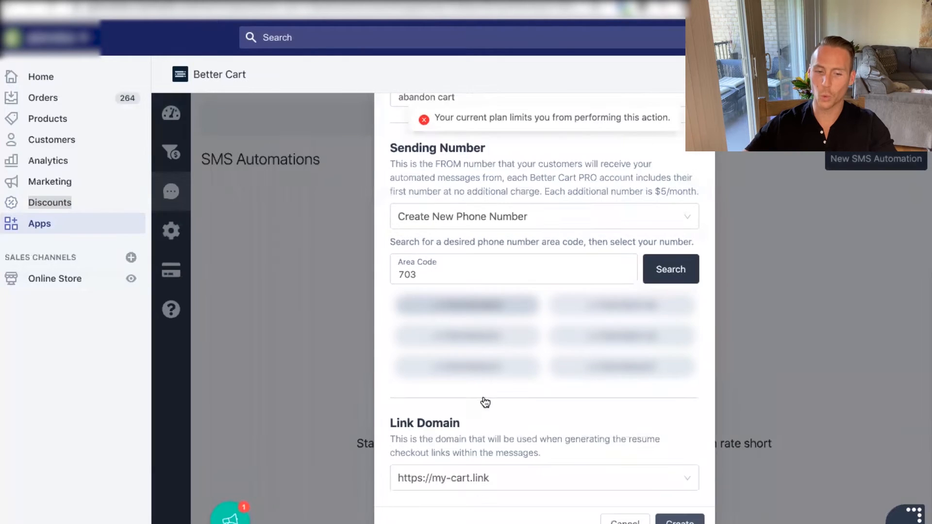
Step: Upgrade the Better Cart subscription from the LITE plan to the PRO plan
{"action": "left_click", "coordinate": [186, 271]}
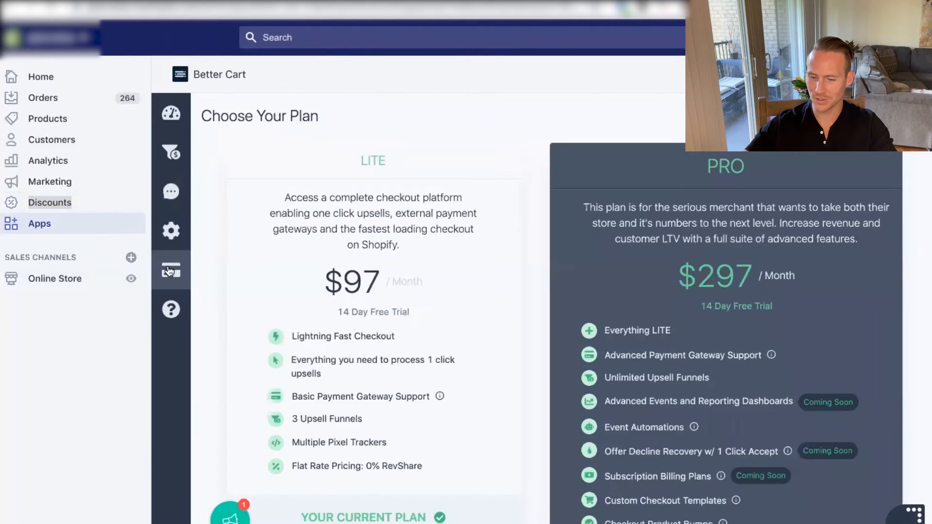
{"action": "scroll", "coordinate": [569, 288], "scroll_direction": "down", "scroll_amount": 5}
{"action": "left_click", "coordinate": [722, 365]}
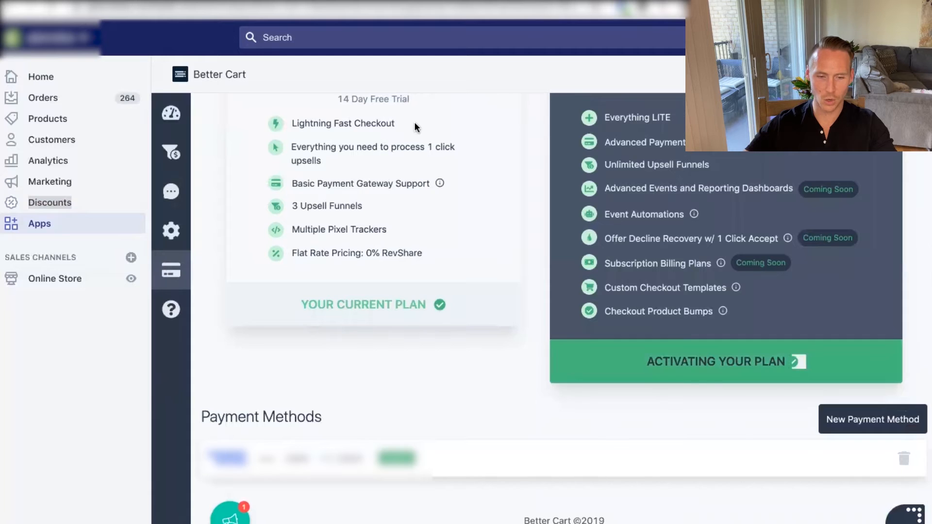
Step: Start a new SMS automation again with the Abandoned Cart trigger and name it "abandon cart"
{"action": "left_click", "coordinate": [171, 189]}
{"action": "left_click", "coordinate": [578, 460]}
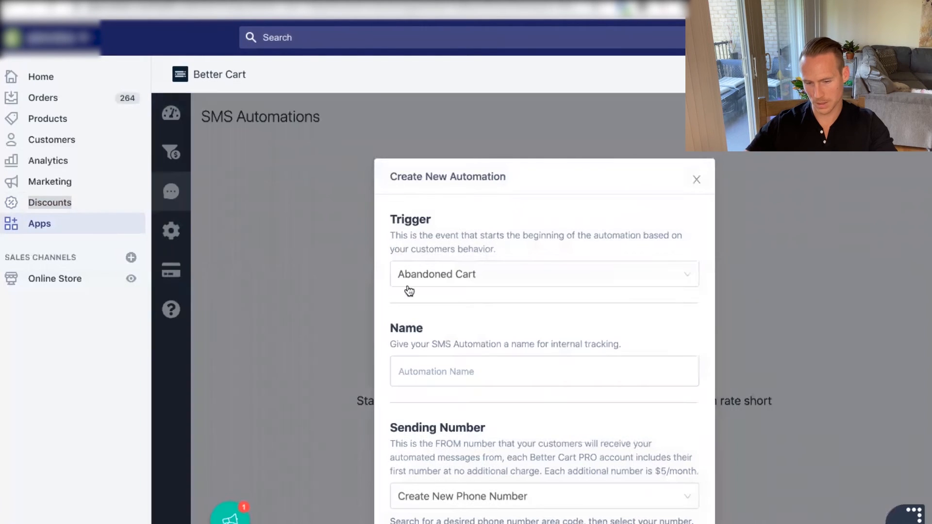
{"action": "left_click", "coordinate": [461, 377]}
{"action": "type", "text": "abandon cart"}
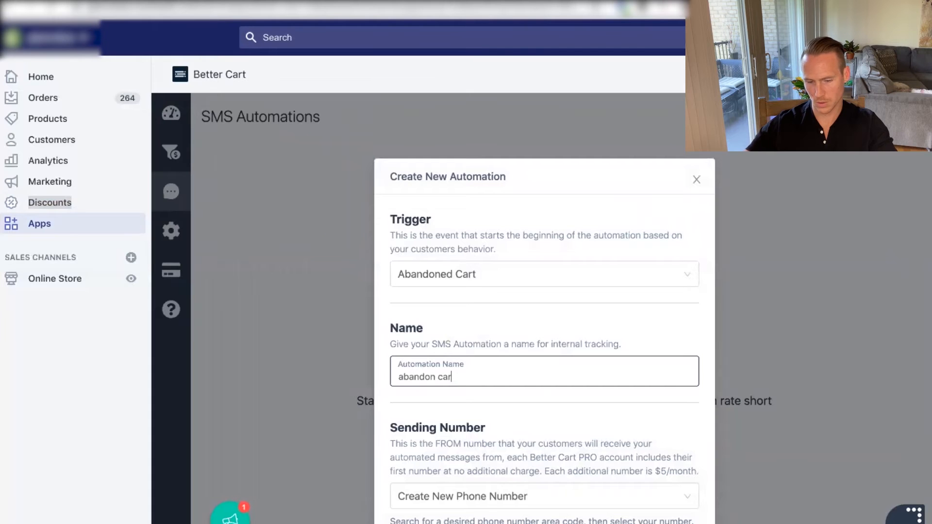
{"action": "scroll", "coordinate": [461, 377], "scroll_direction": "down", "scroll_amount": 4}
{"action": "left_click", "coordinate": [507, 355]}
{"action": "type", "text": "703"}
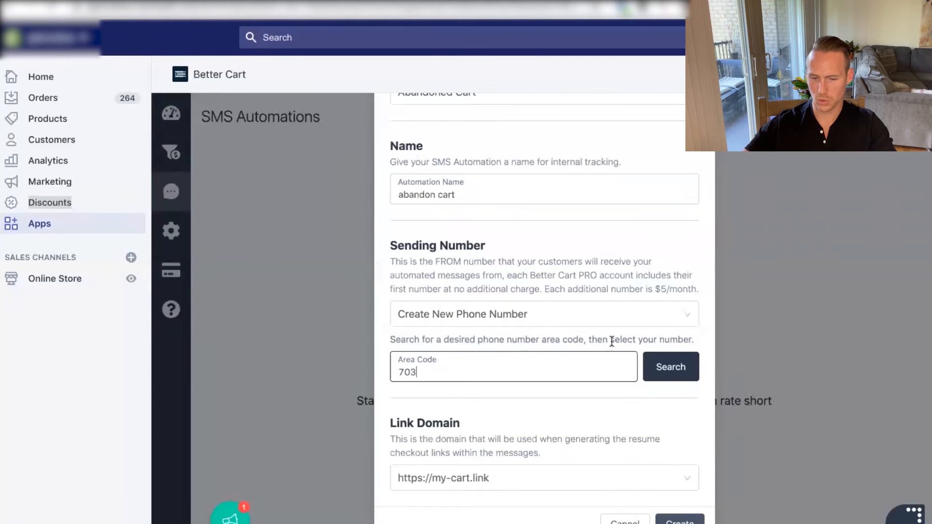
{"action": "left_click", "coordinate": [646, 366]}
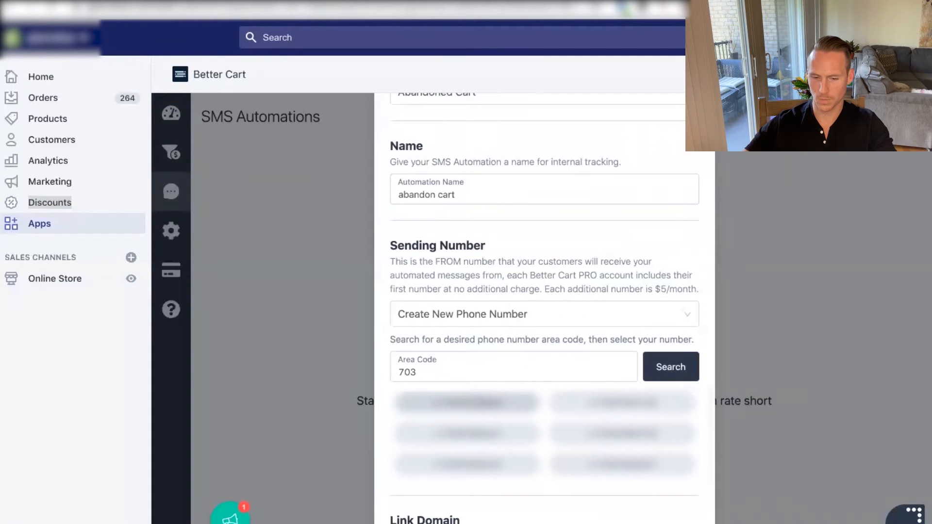
{"action": "left_click", "coordinate": [467, 403]}
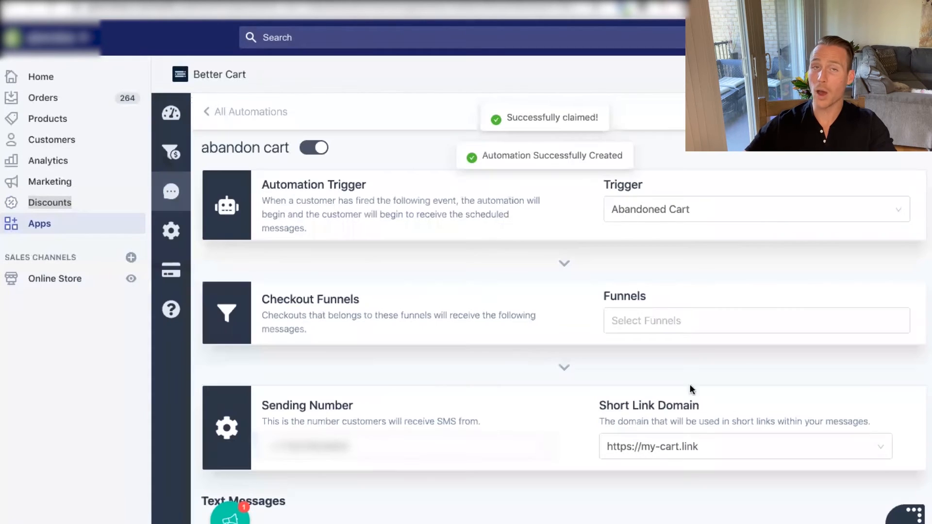
Step: Assign the "mascara - mascaratag" funnel to the automation's checkout funnels
{"action": "left_click", "coordinate": [670, 317]}
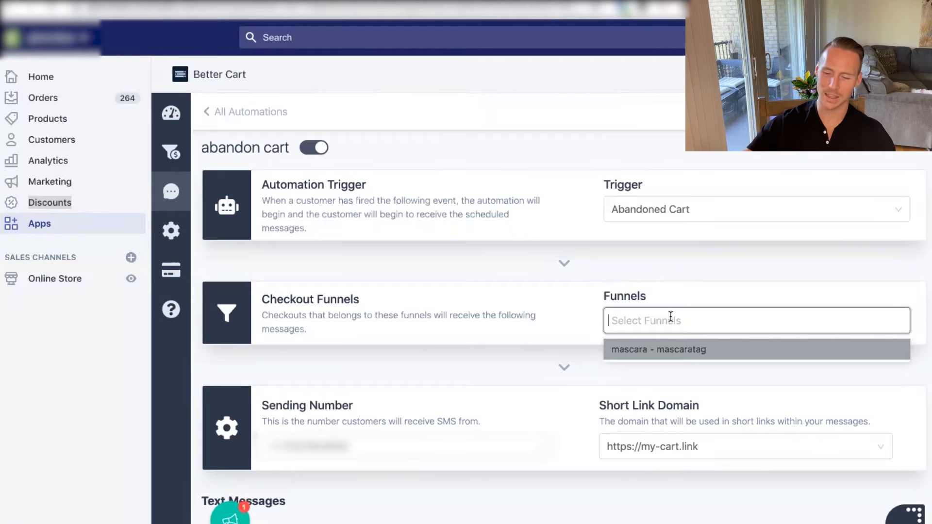
{"action": "left_click", "coordinate": [683, 357]}
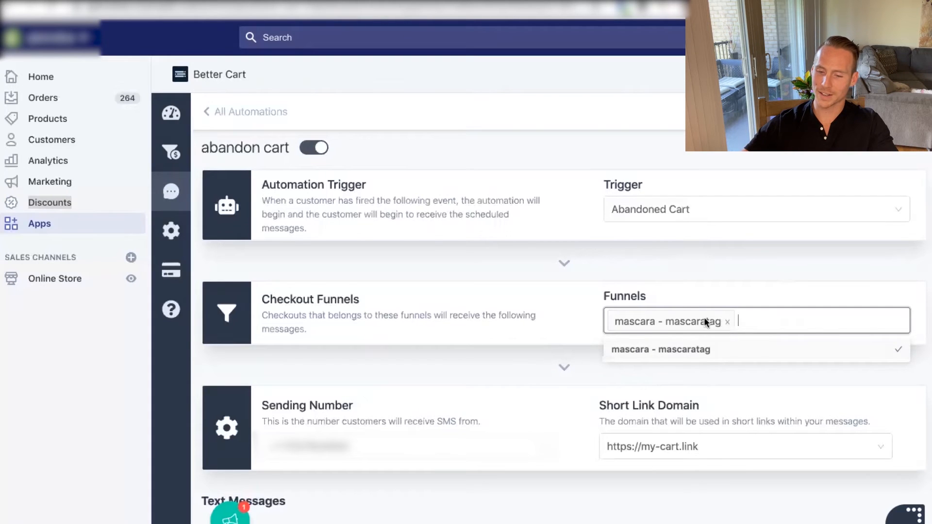
{"action": "left_click", "coordinate": [732, 285]}
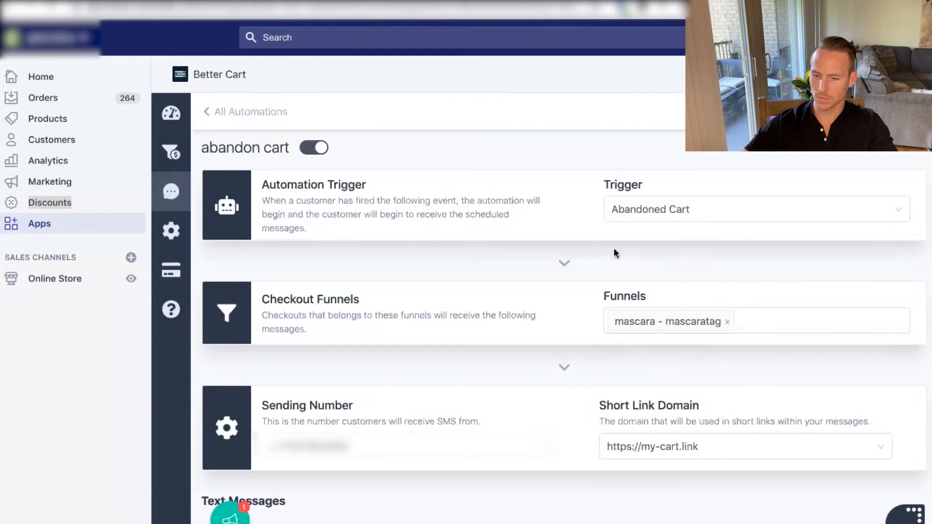
{"action": "scroll", "coordinate": [596, 188], "scroll_direction": "down", "scroll_amount": 1}
{"action": "left_click", "coordinate": [742, 272]}
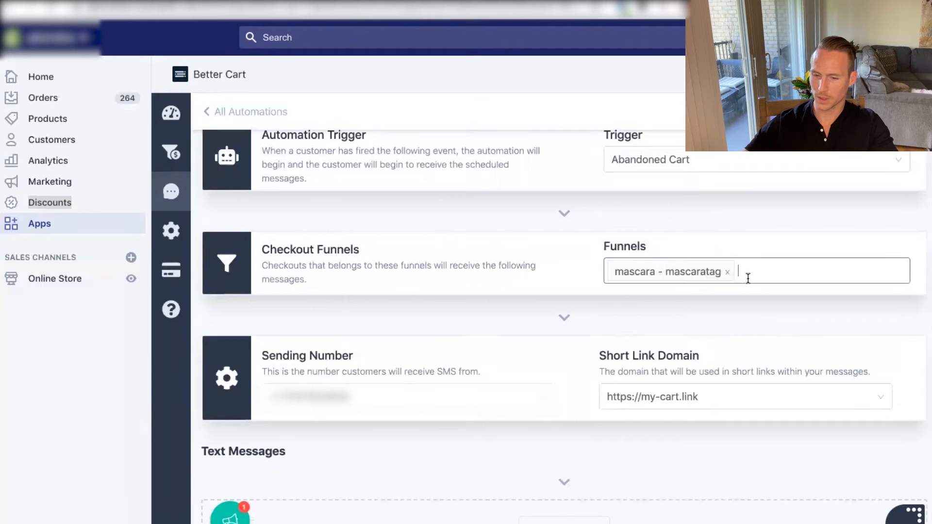
{"action": "type", "text": "FREESHIPG"}
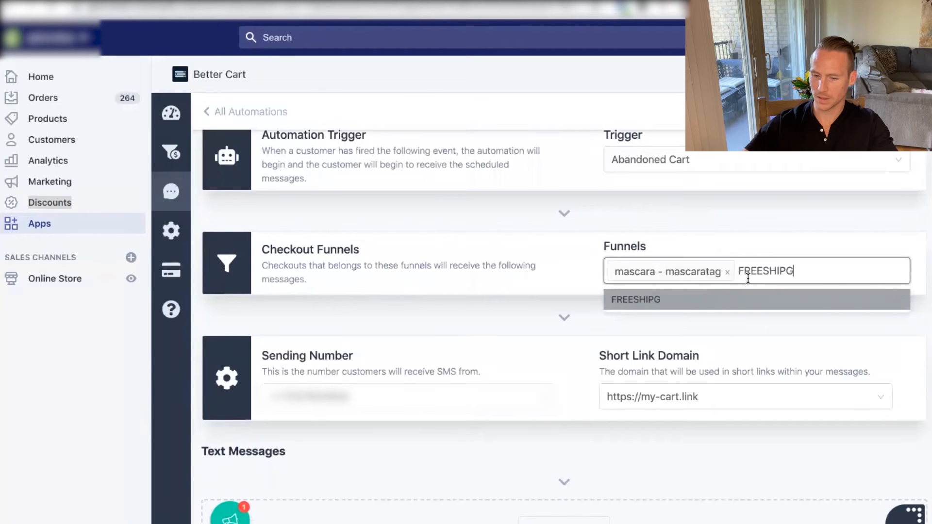
{"action": "double_click", "coordinate": [788, 270]}
{"action": "key", "text": "BackSpace"}
{"action": "type", "text": "m,"}
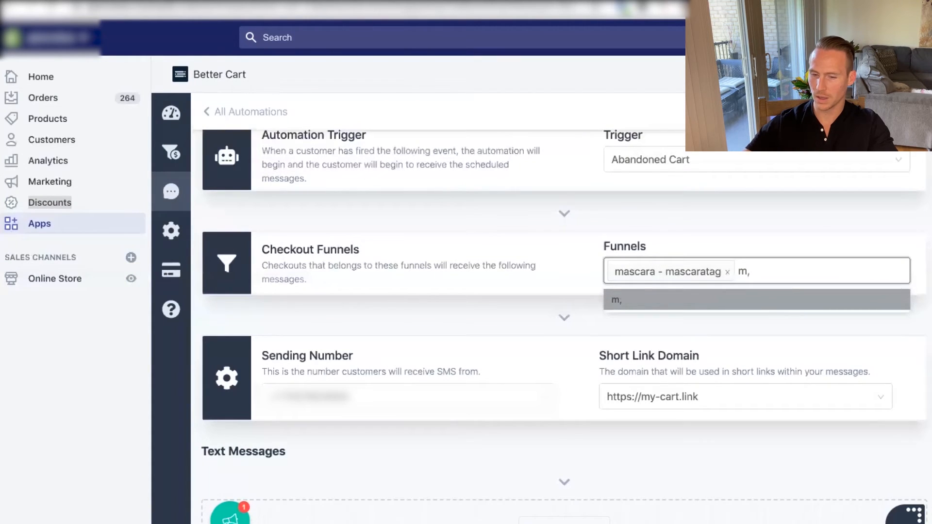
{"action": "key", "text": "BackSpace"}
{"action": "type", "text": "as"}
{"action": "key", "text": "BackSpace"}
{"action": "key", "text": "BackSpace"}
{"action": "key", "text": "BackSpace"}
{"action": "key", "text": "BackSpace"}
{"action": "key", "text": "BackSpace"}
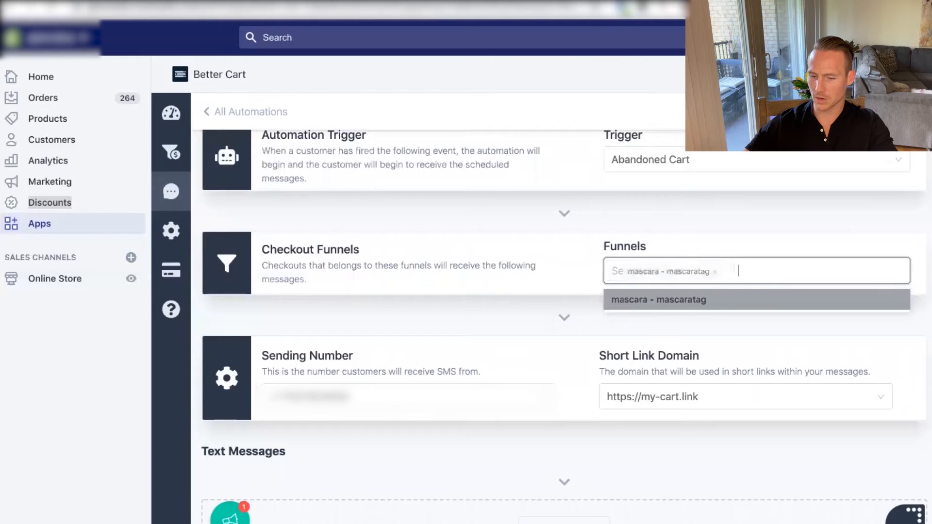
{"action": "left_click", "coordinate": [696, 301]}
{"action": "left_click", "coordinate": [499, 333]}
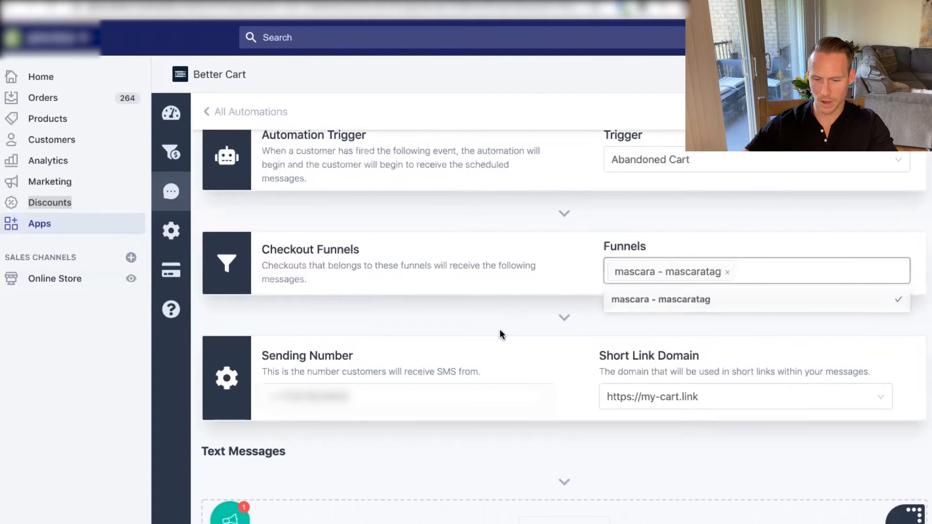
Step: Add a new text message to the automation and set its delay to 5 minutes
{"action": "scroll", "coordinate": [343, 273], "scroll_direction": "down", "scroll_amount": 2}
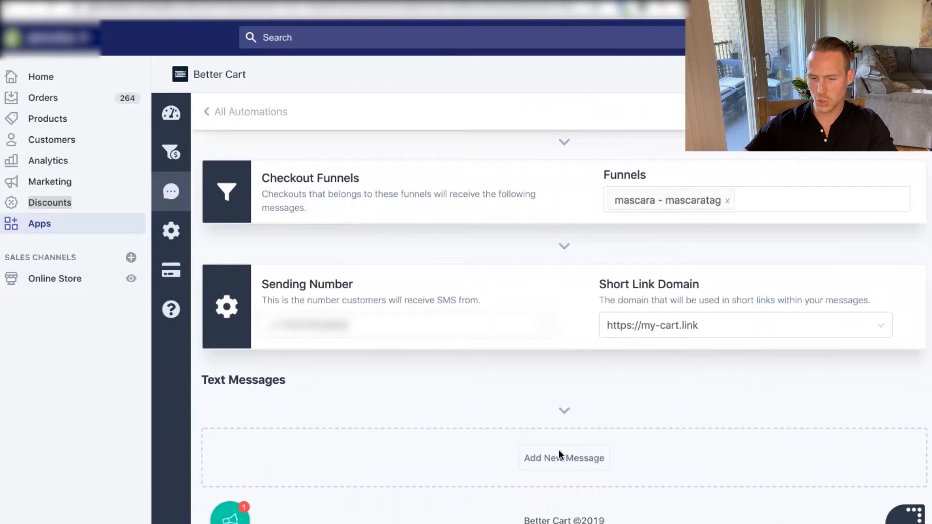
{"action": "left_click", "coordinate": [566, 465]}
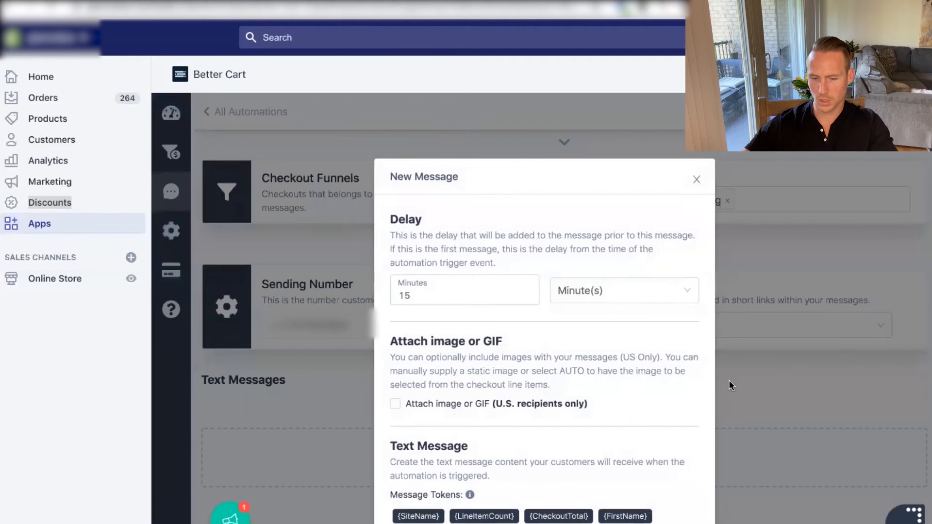
{"action": "double_click", "coordinate": [441, 288]}
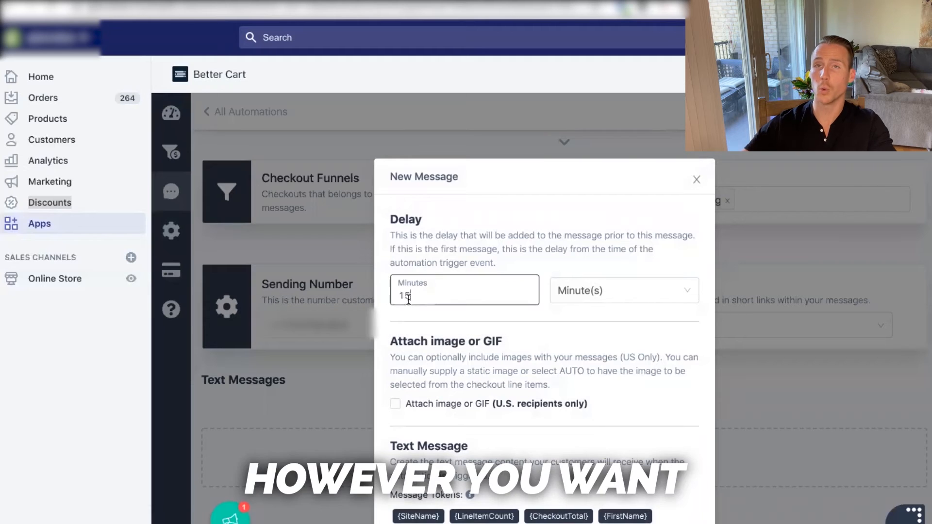
{"action": "type", "text": "5"}
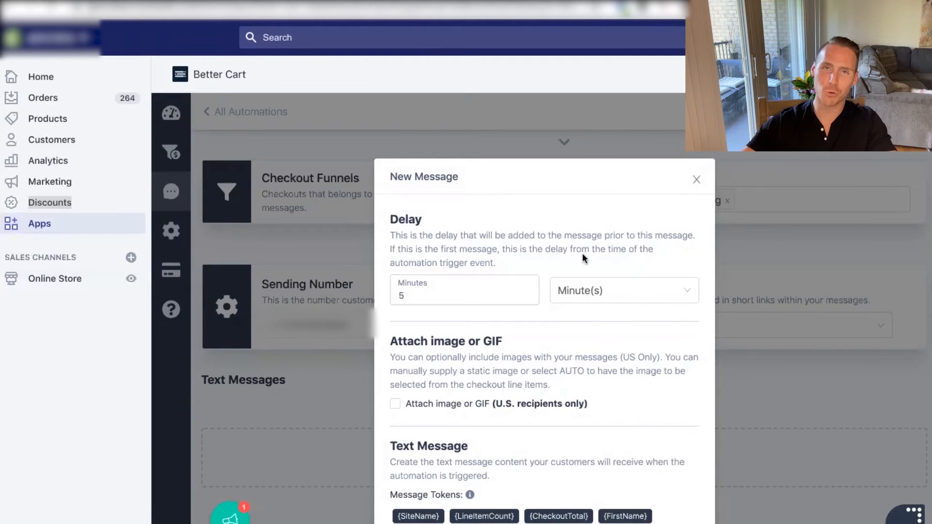
Step: Start the text message body with "Hey {FirstName} ! You forgot to finish completing your order", using the first-name token
{"action": "scroll", "coordinate": [582, 253], "scroll_direction": "down", "scroll_amount": 3}
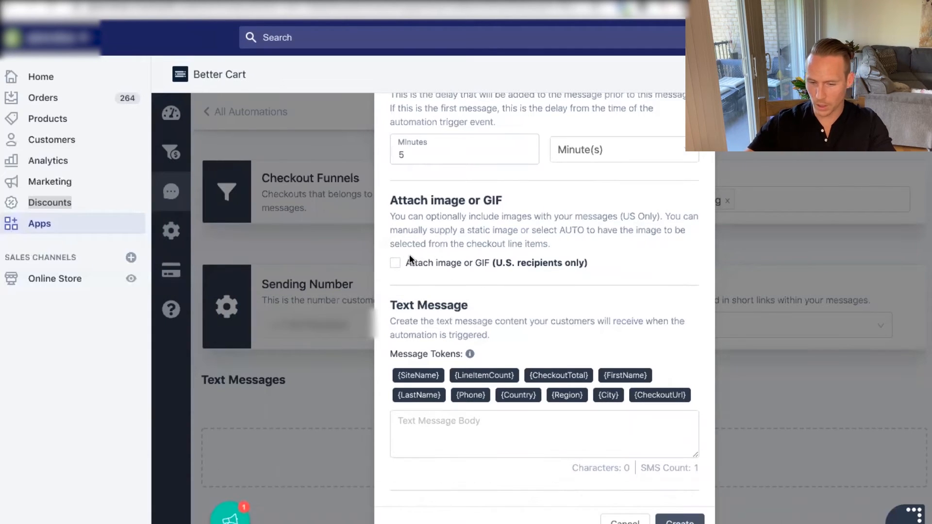
{"action": "left_click", "coordinate": [427, 433]}
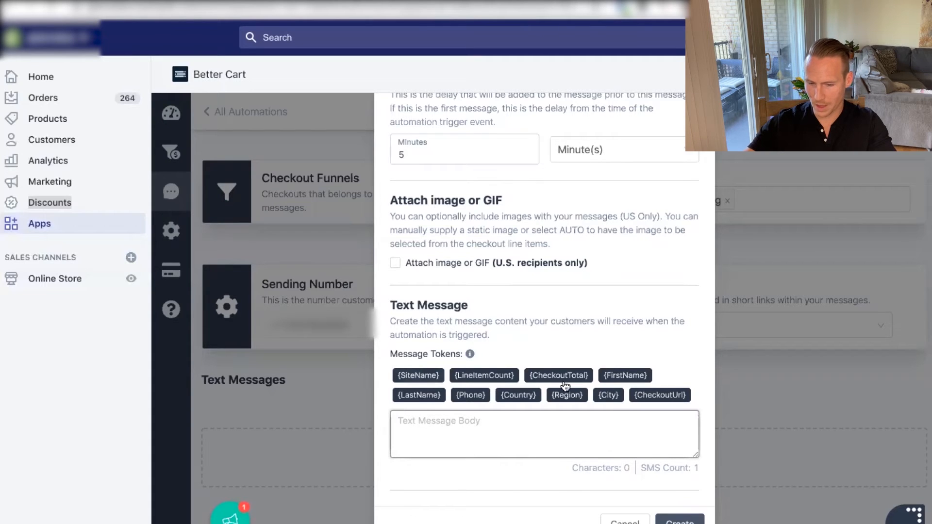
{"action": "type", "text": "Hey"}
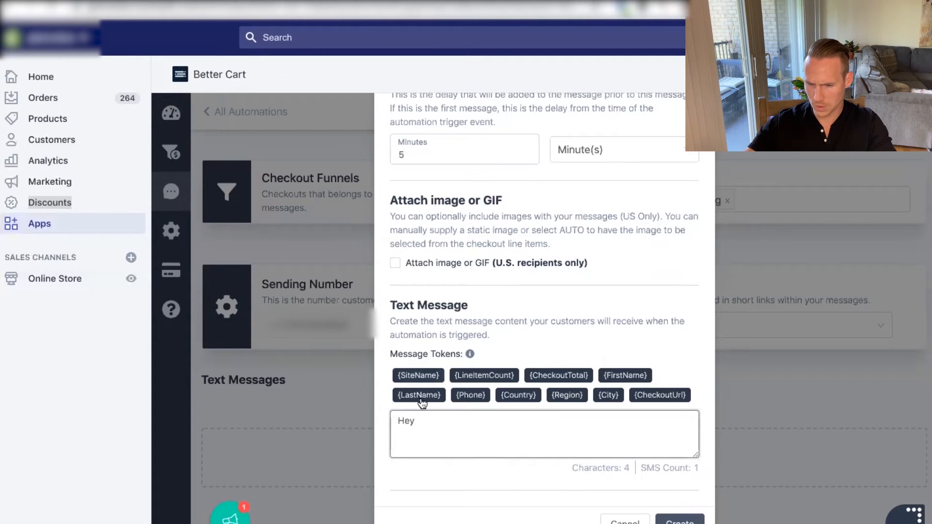
{"action": "left_click", "coordinate": [624, 375]}
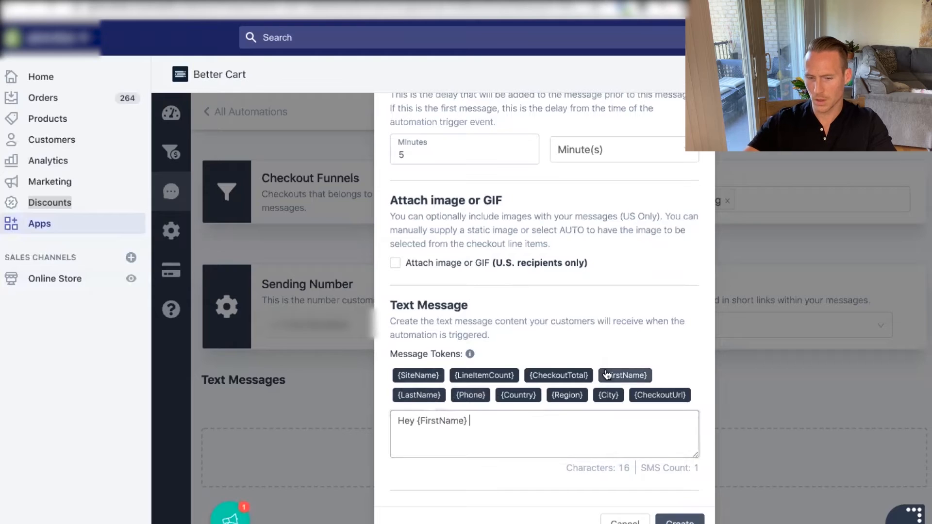
{"action": "type", "text": "! You"}
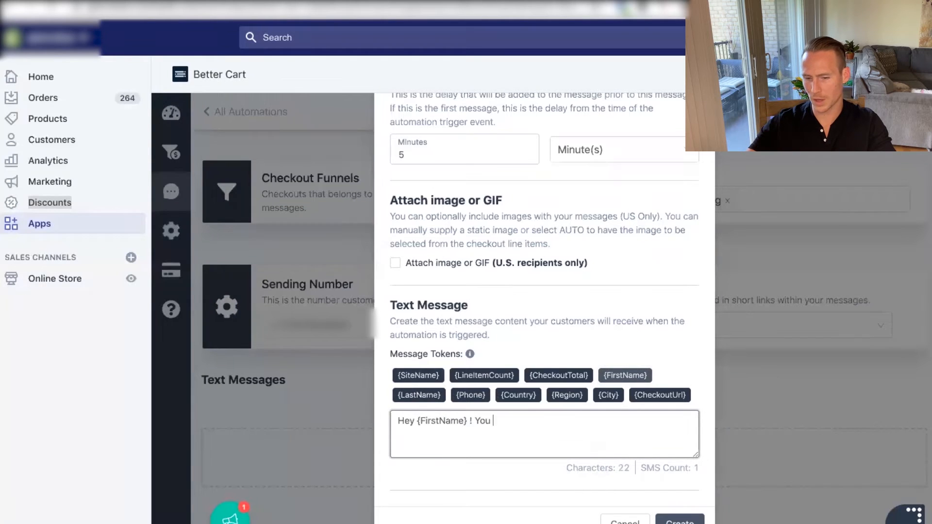
{"action": "type", "text": " forgot to "}
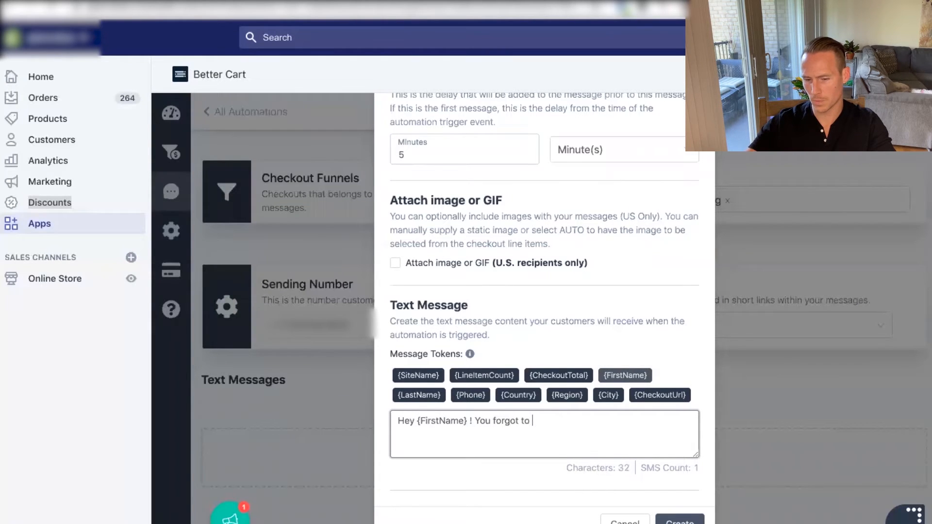
{"action": "type", "text": "finish"}
{"action": "key", "text": "BackSpace"}
{"action": "key", "text": "BackSpace"}
{"action": "key", "text": "BackSpace"}
{"action": "key", "text": "BackSpace"}
{"action": "type", "text": "inish"}
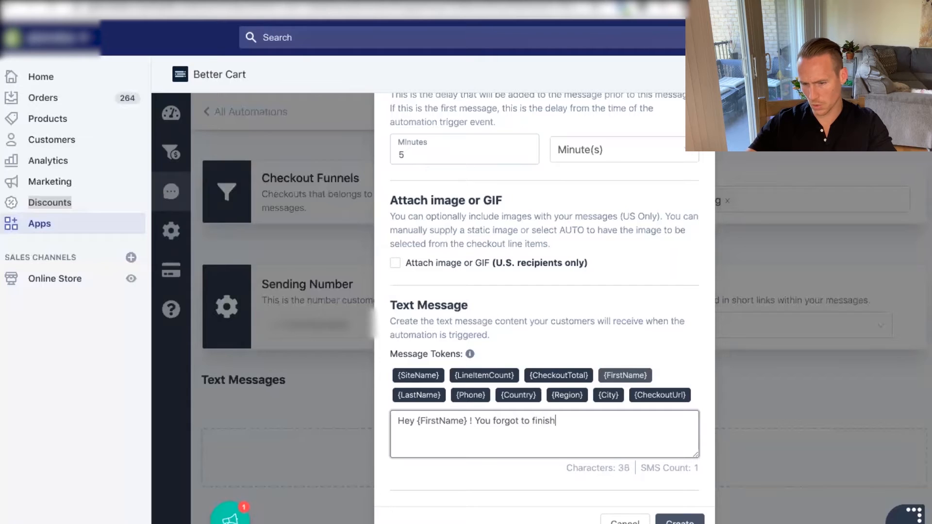
{"action": "type", "text": " completing your ord"}
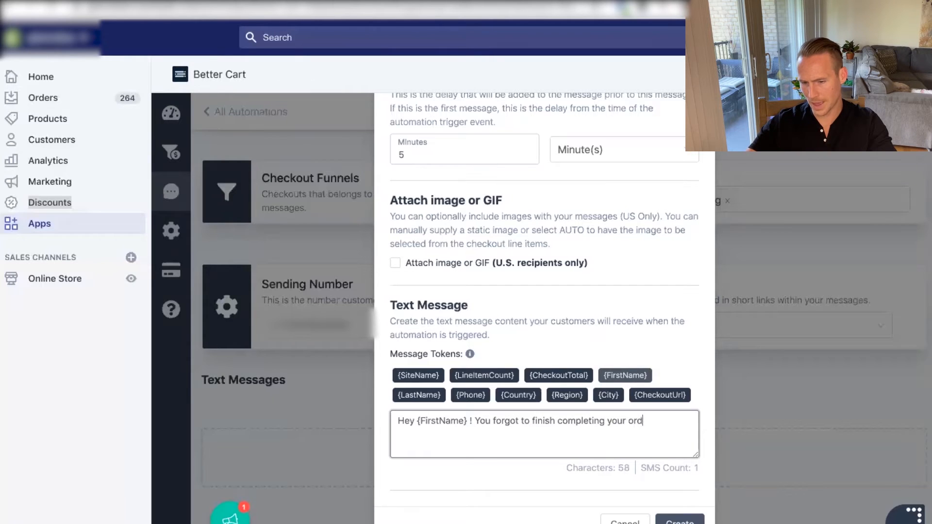
Step: Continue the message body with "Come back in the next 30 minutes and we'll cover the shipping cost for you!"
{"action": "type", "text": "er. Come back i"}
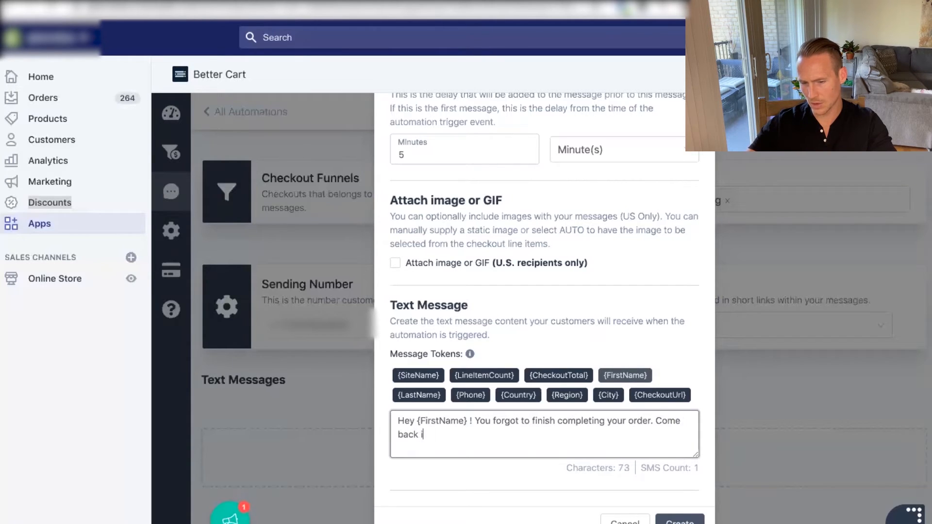
{"action": "type", "text": "n the next 30 m"}
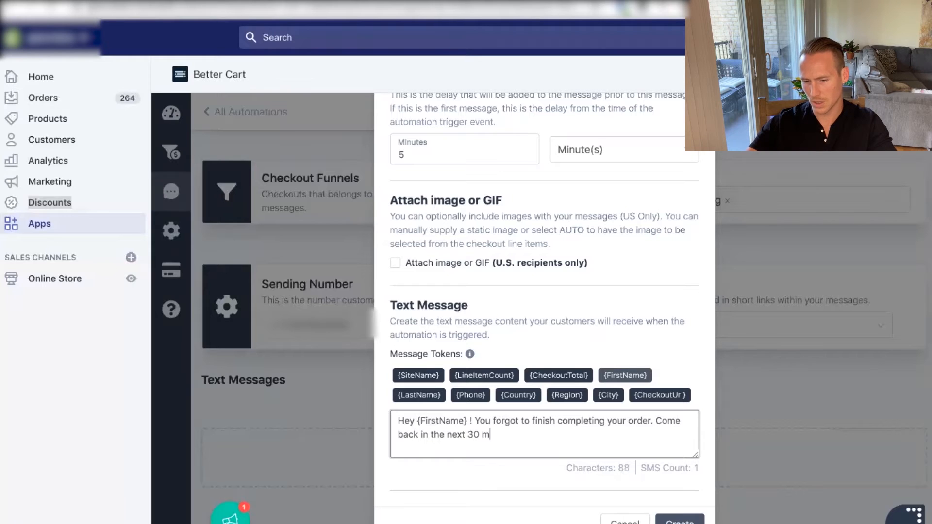
{"action": "type", "text": "inutes nad "}
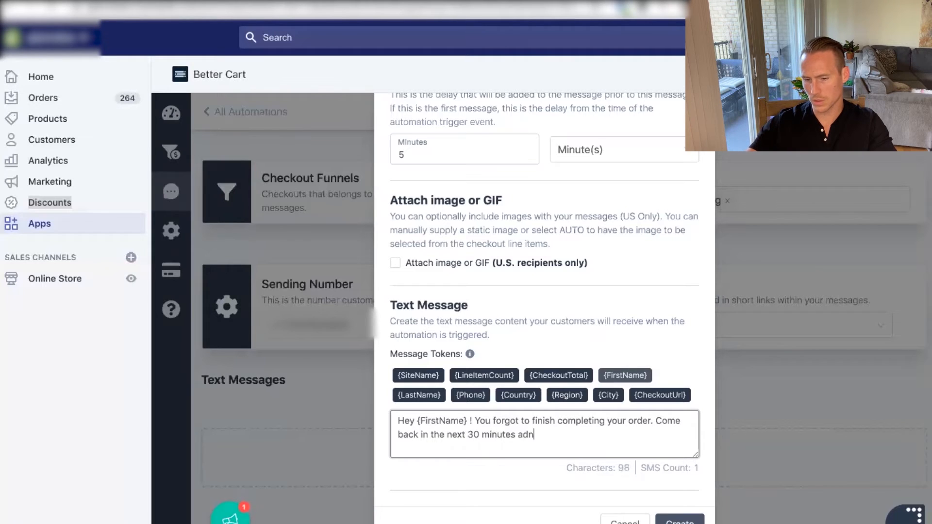
{"action": "type", "text": "we';l;"}
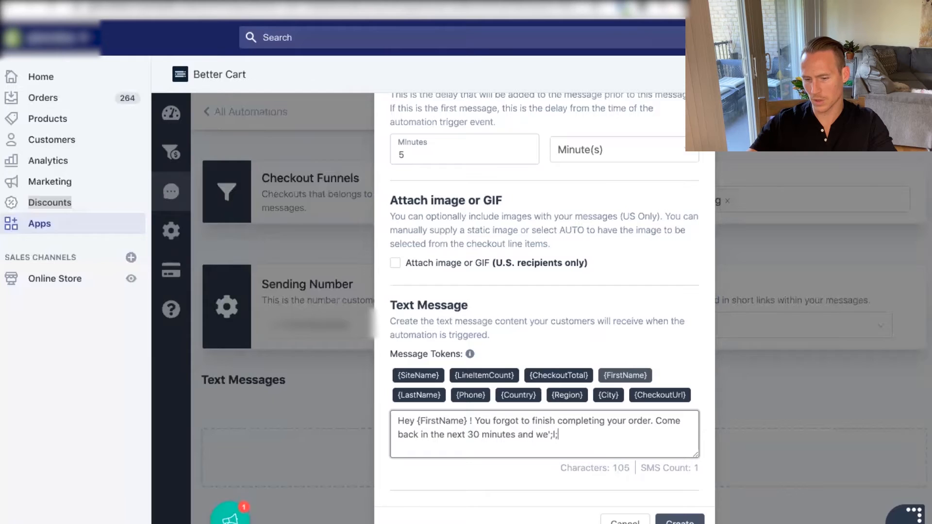
{"action": "key", "text": "BackSpace"}
{"action": "key", "text": "BackSpace"}
{"action": "key", "text": "BackSpace"}
{"action": "type", "text": "ll cover the sh"}
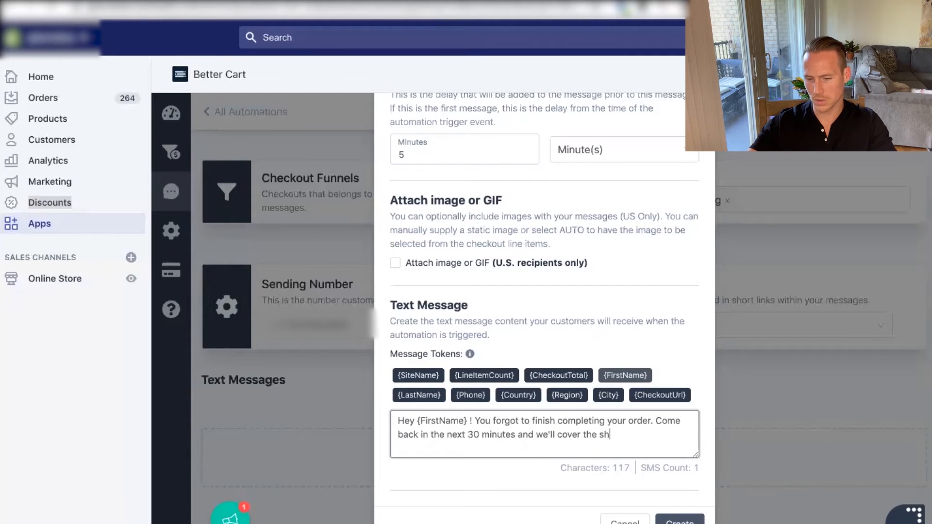
{"action": "type", "text": "ipping cost for you!"}
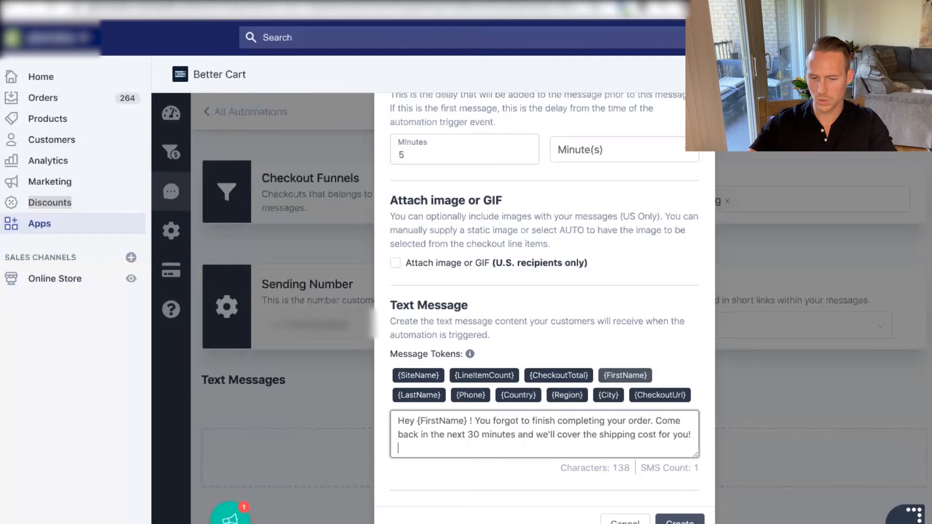
Step: End the message with "Use code 'FREESHIPG' when you checkout herer" plus the {CheckoutUrl} token, and create it
{"action": "type", "text": "Use cod"}
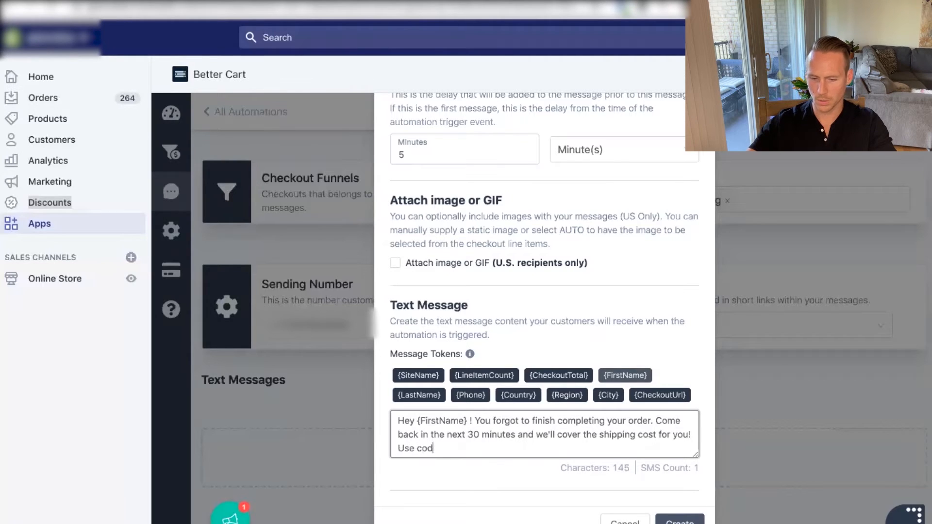
{"action": "type", "text": "e 'FREESHIPG'"}
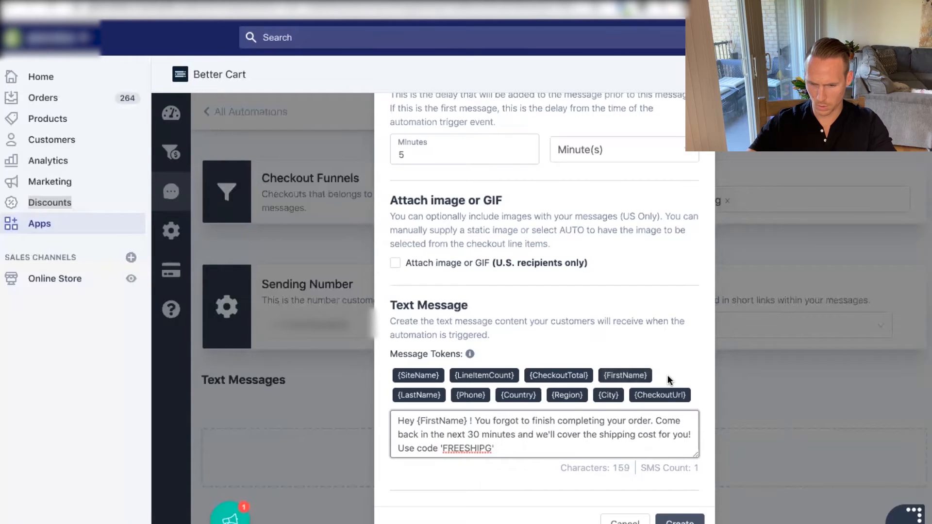
{"action": "type", "text": " when"}
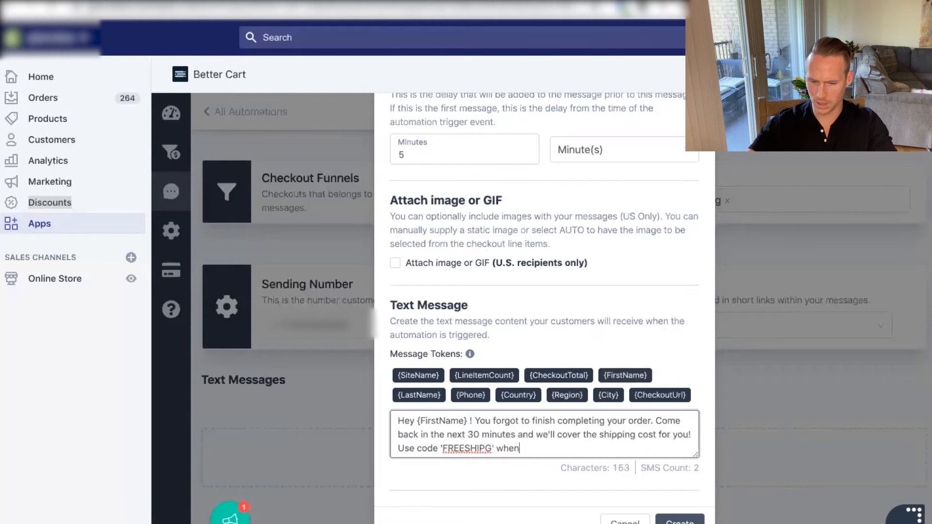
{"action": "type", "text": " you checkout herer"}
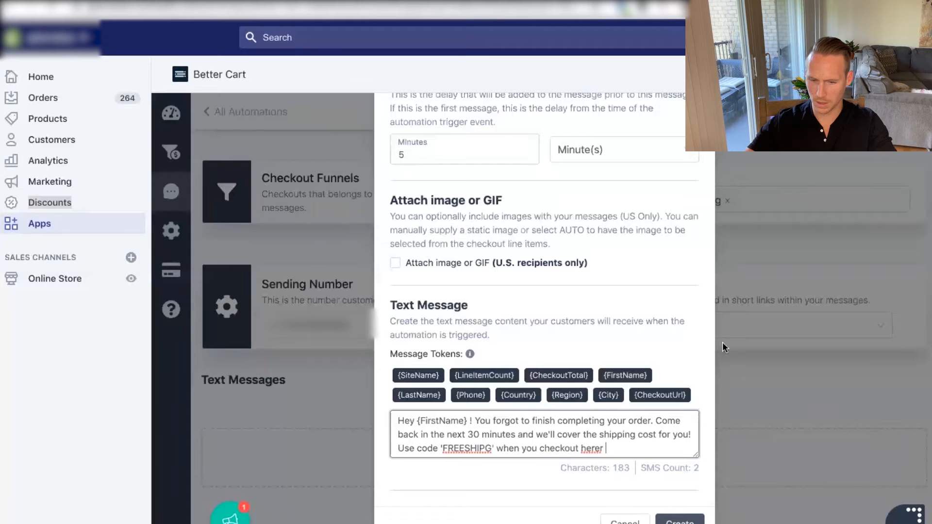
{"action": "left_click", "coordinate": [660, 395]}
{"action": "left_click", "coordinate": [680, 520]}
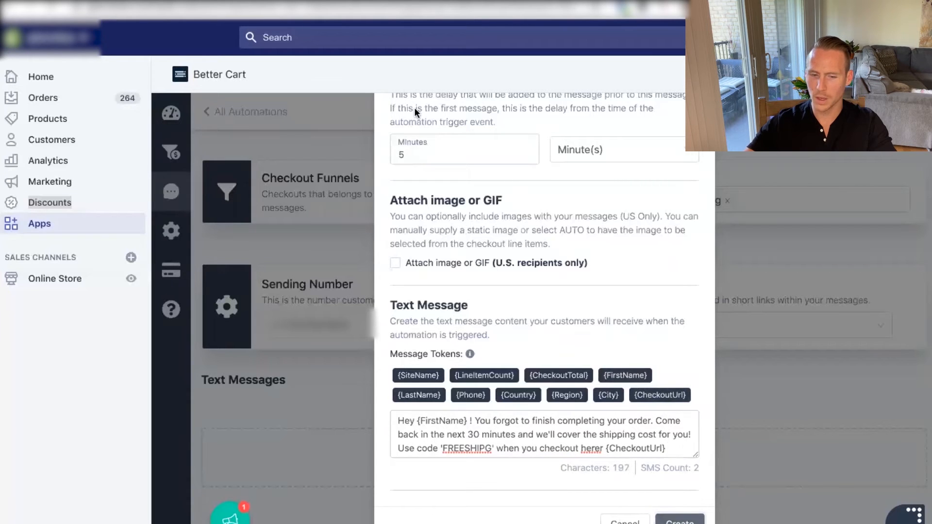
Step: Open the Better Cart settings and look over the payment gateways, tracking pixels, integrations and custom scripts
{"action": "scroll", "coordinate": [567, 406], "scroll_direction": "down", "scroll_amount": 3}
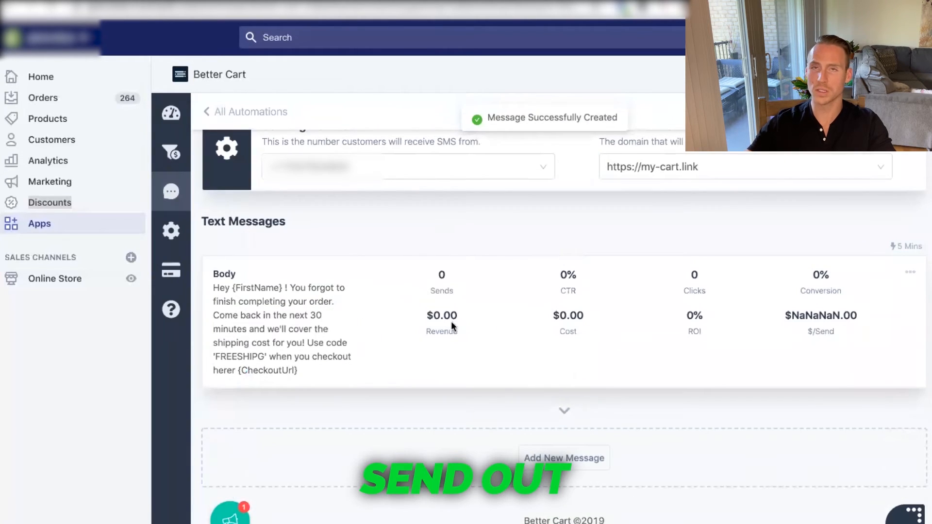
{"action": "scroll", "coordinate": [452, 327], "scroll_direction": "up", "scroll_amount": 5}
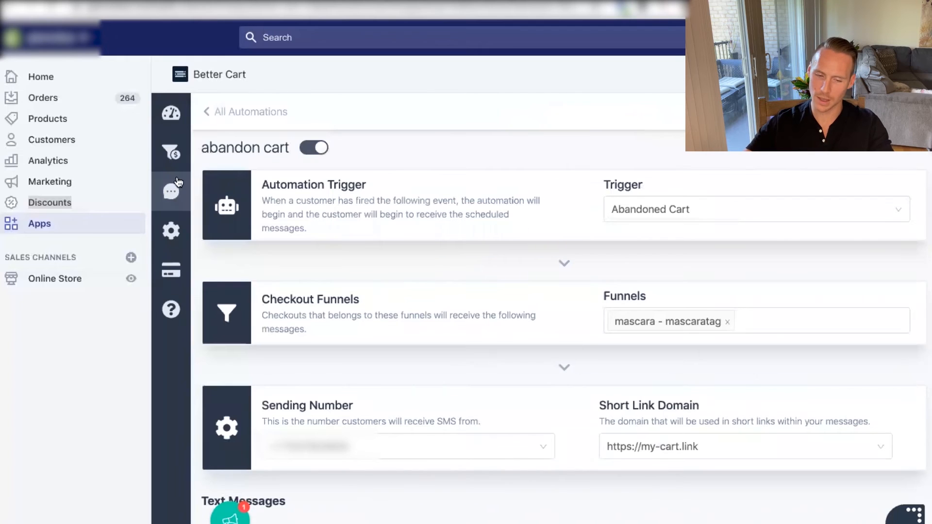
{"action": "left_click", "coordinate": [172, 231]}
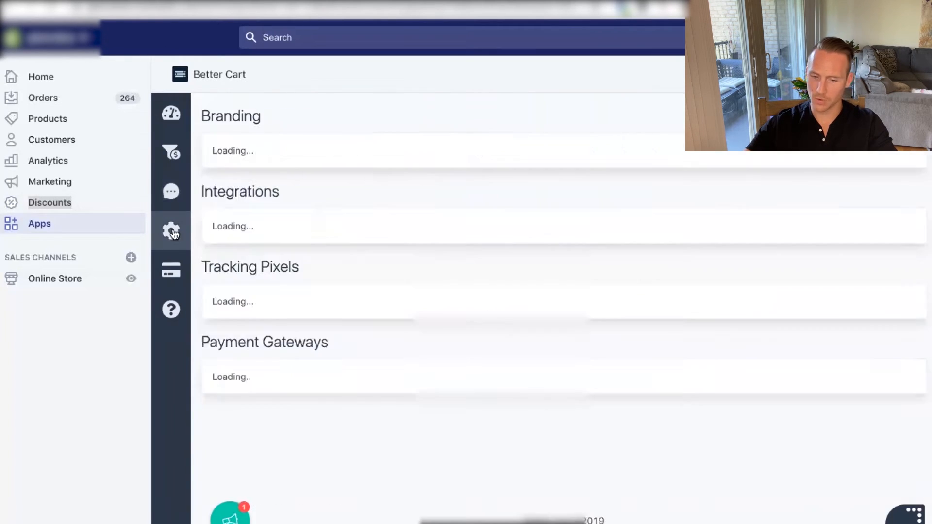
{"action": "scroll", "coordinate": [659, 412], "scroll_direction": "down", "scroll_amount": 5}
{"action": "scroll", "coordinate": [659, 413], "scroll_direction": "down", "scroll_amount": 5}
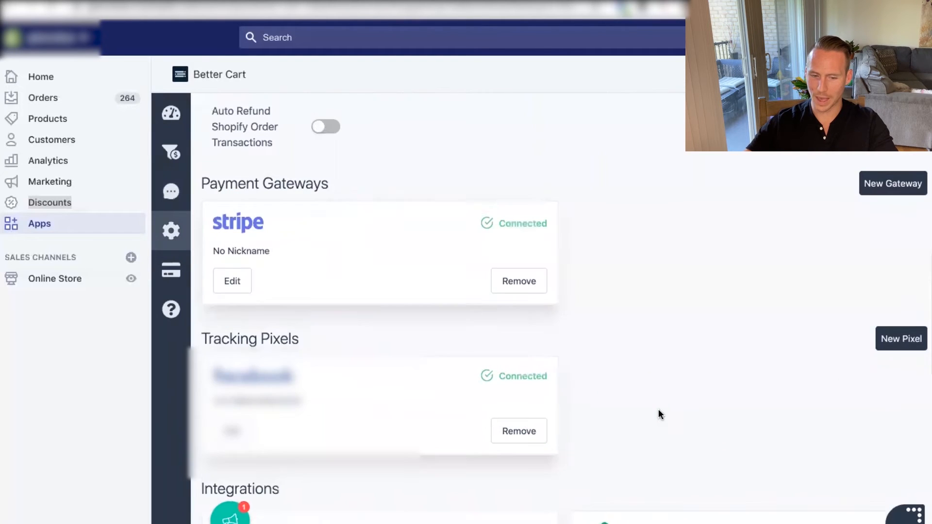
{"action": "scroll", "coordinate": [650, 335], "scroll_direction": "down", "scroll_amount": 2}
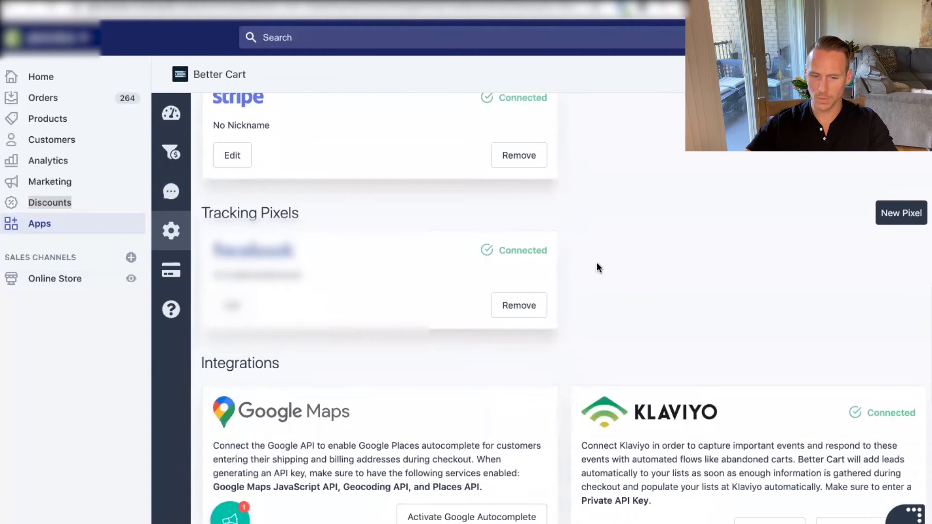
{"action": "scroll", "coordinate": [534, 297], "scroll_direction": "up", "scroll_amount": 4}
{"action": "scroll", "coordinate": [535, 297], "scroll_direction": "down", "scroll_amount": 9}
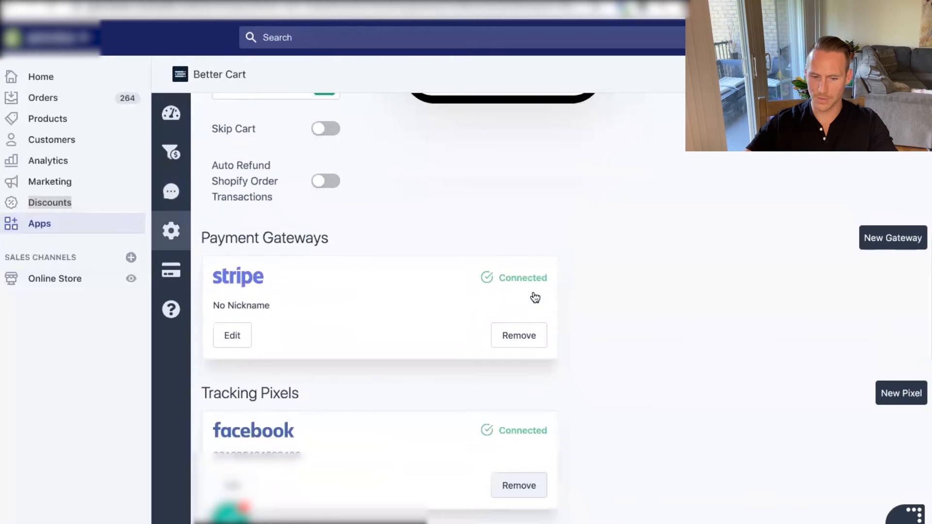
{"action": "scroll", "coordinate": [517, 216], "scroll_direction": "down", "scroll_amount": 5}
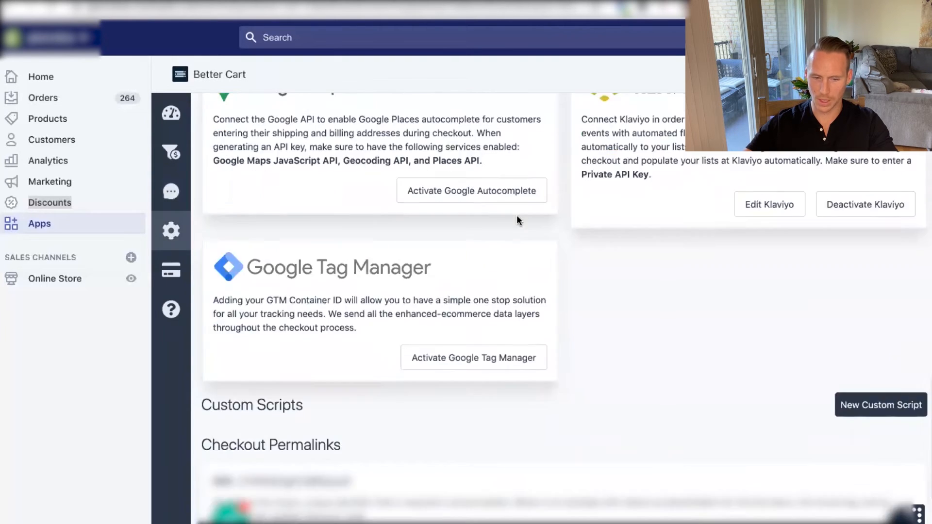
Step: Leave the settings and open the mascara funnel for editing
{"action": "scroll", "coordinate": [378, 297], "scroll_direction": "up", "scroll_amount": 4}
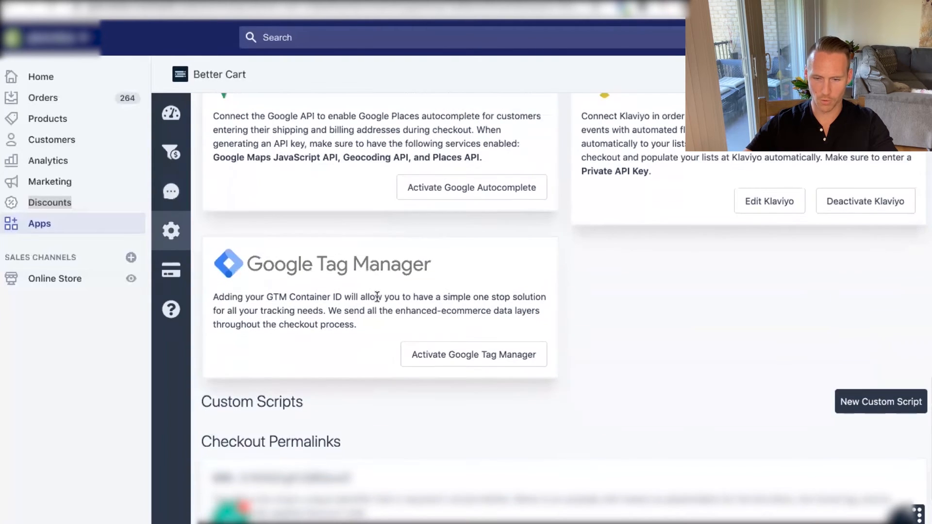
{"action": "left_click", "coordinate": [171, 192]}
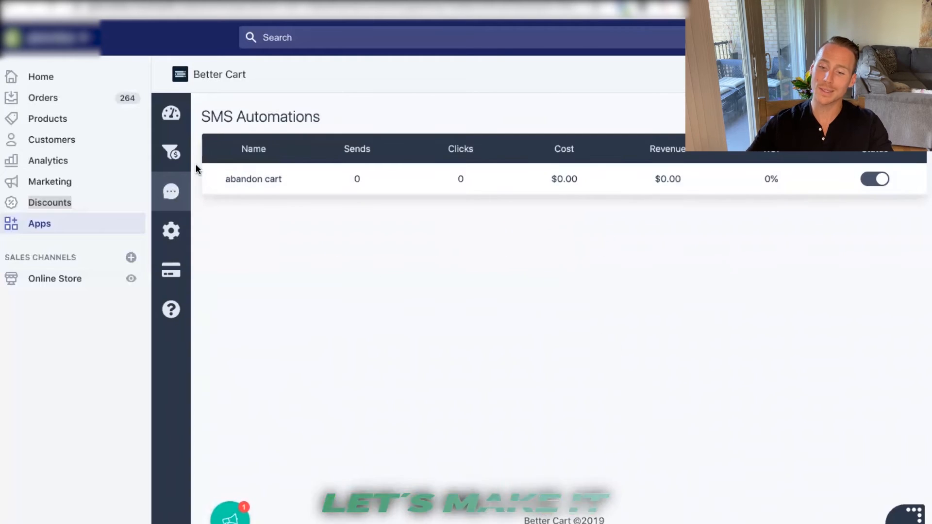
{"action": "left_click", "coordinate": [173, 152]}
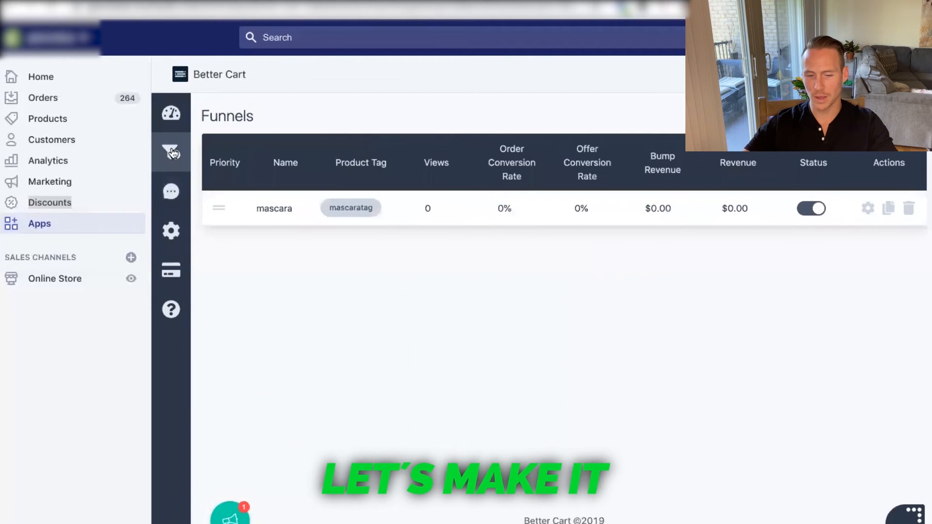
{"action": "left_click", "coordinate": [272, 208]}
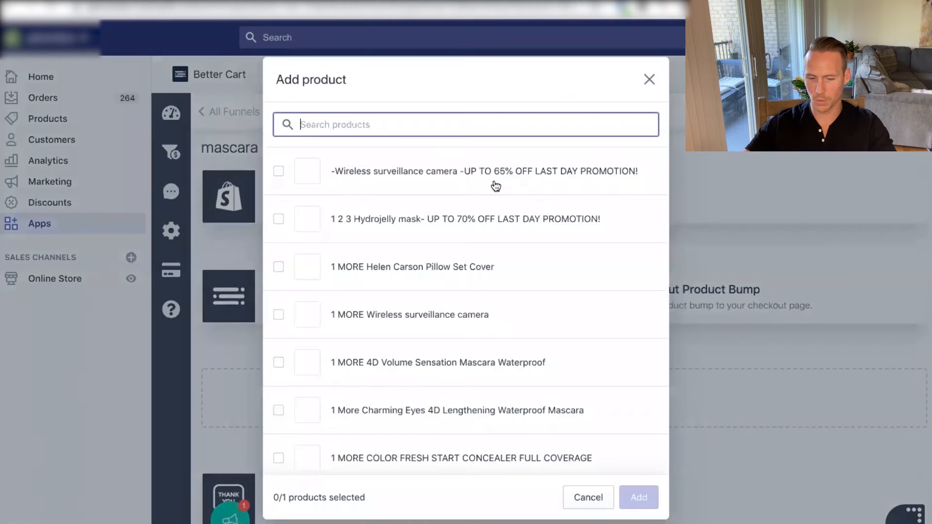
Step: Search the products for "mascara" and try to add "4D Volume Sensation Mascara Waterproof- UP TO 70% OFF LAST DAY PROMOTION!!" as the checkout product bump
{"action": "scroll", "coordinate": [358, 393], "scroll_direction": "down", "scroll_amount": 5}
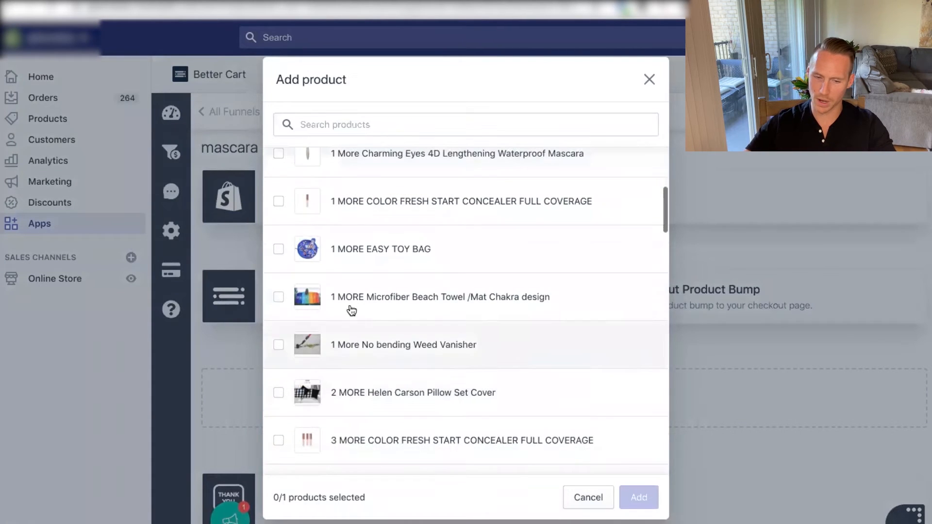
{"action": "scroll", "coordinate": [359, 206], "scroll_direction": "up", "scroll_amount": 5}
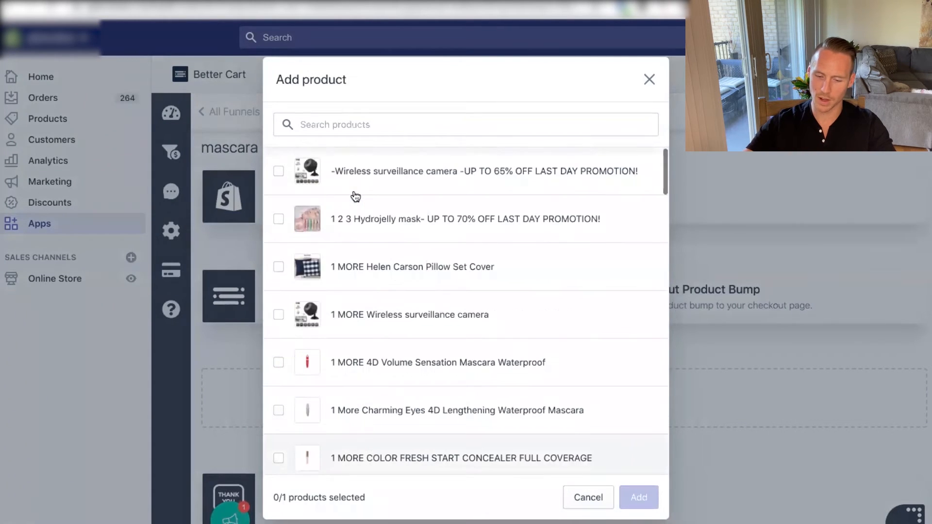
{"action": "left_click", "coordinate": [319, 123]}
{"action": "type", "text": "masc"}
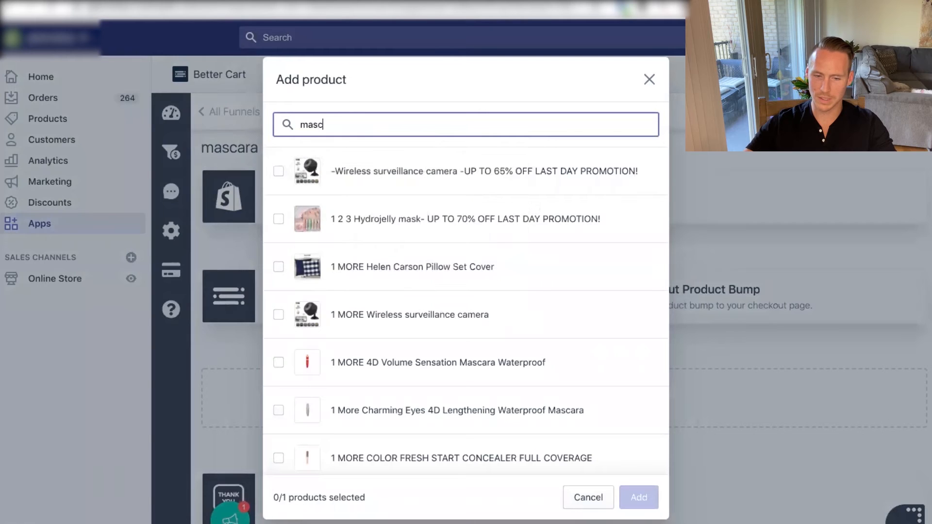
{"action": "type", "text": "ara"}
{"action": "key", "text": "BackSpace"}
{"action": "type", "text": "ra"}
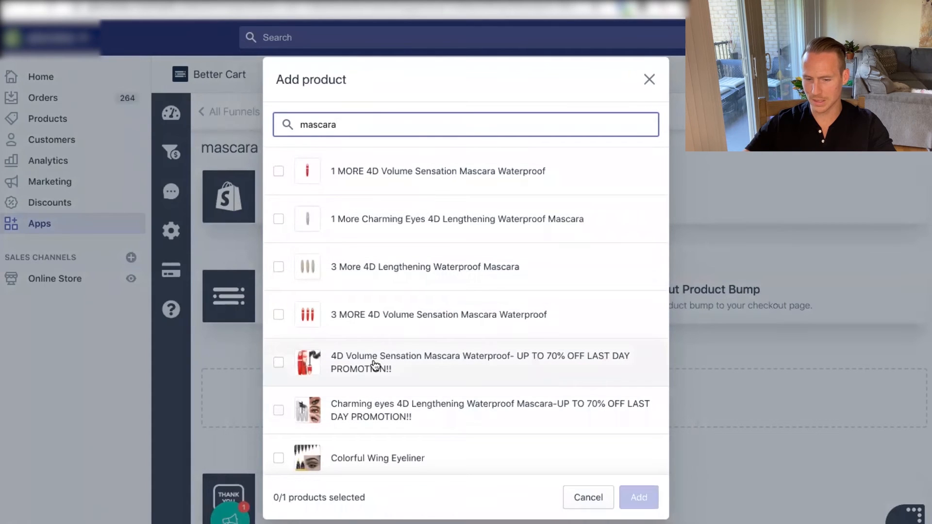
{"action": "left_click", "coordinate": [433, 364]}
{"action": "left_click", "coordinate": [638, 498]}
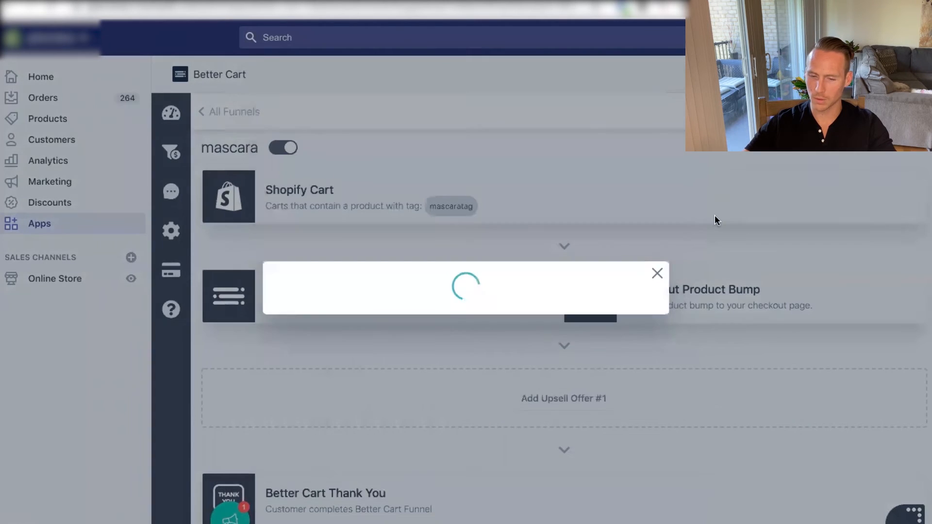
Step: Add "1 More Charming Eyes 4D Lengthening Waterproof Mascara" as the checkout product bump
{"action": "scroll", "coordinate": [639, 267], "scroll_direction": "down", "scroll_amount": 1}
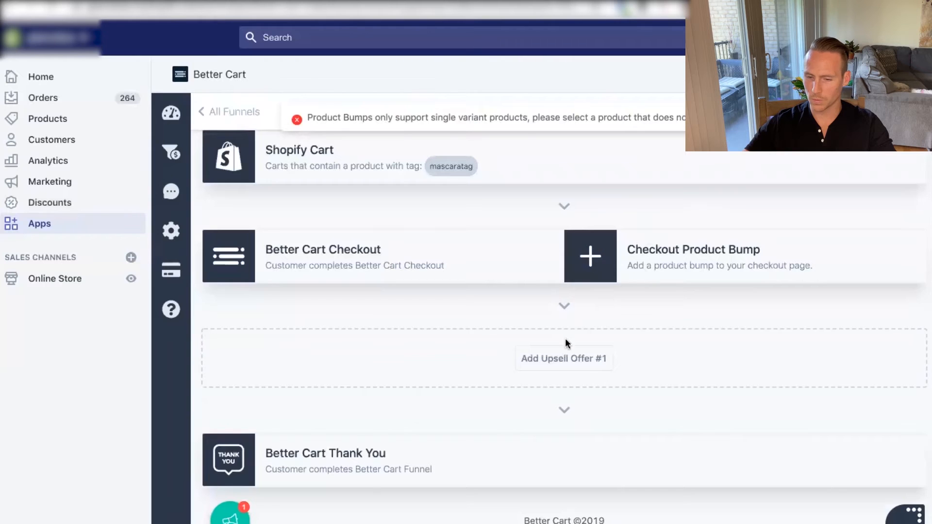
{"action": "left_click", "coordinate": [592, 255]}
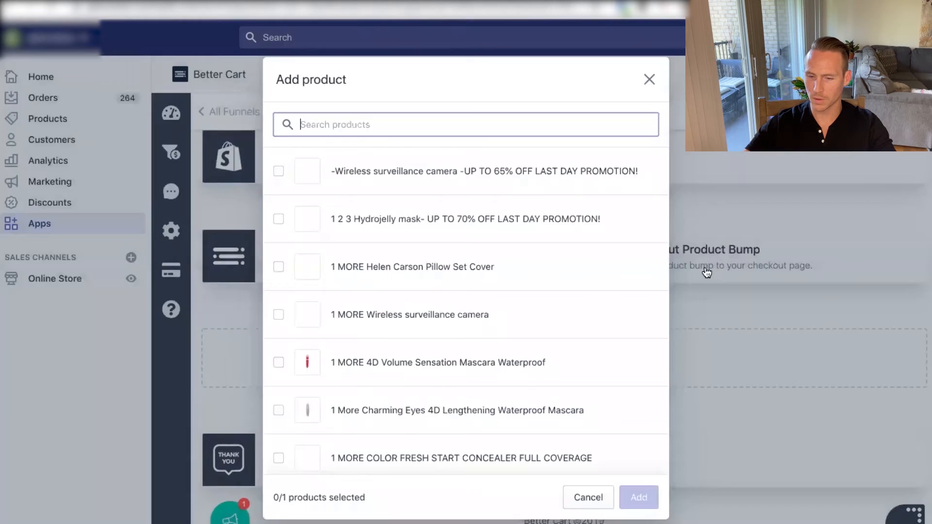
{"action": "left_click", "coordinate": [649, 80]}
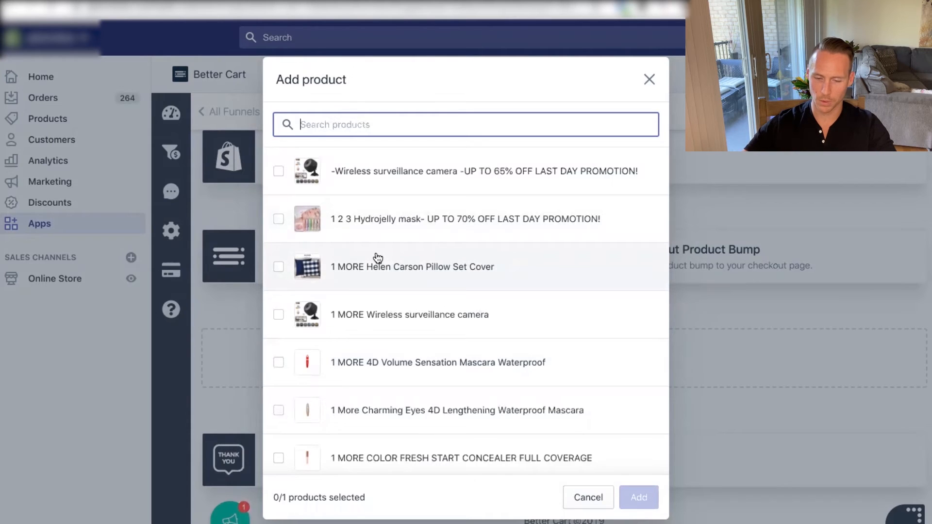
{"action": "left_click", "coordinate": [380, 398]}
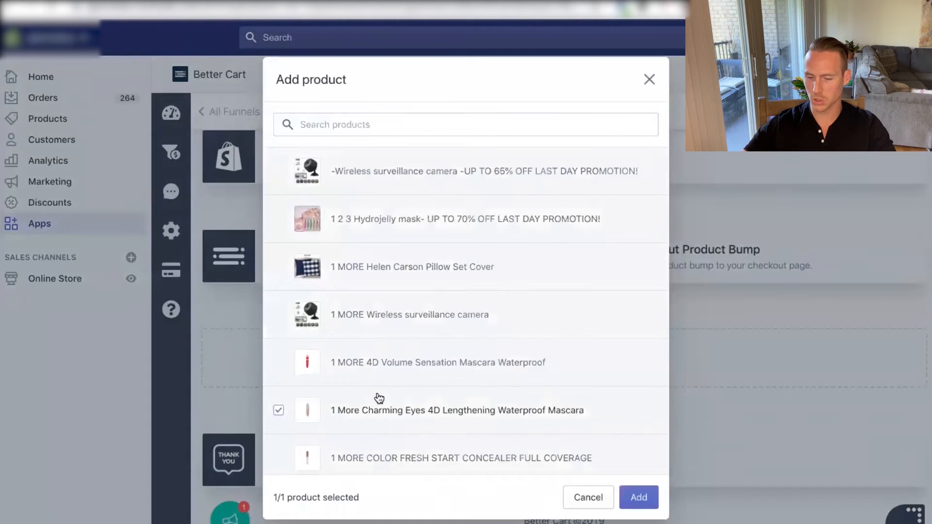
{"action": "left_click", "coordinate": [639, 496]}
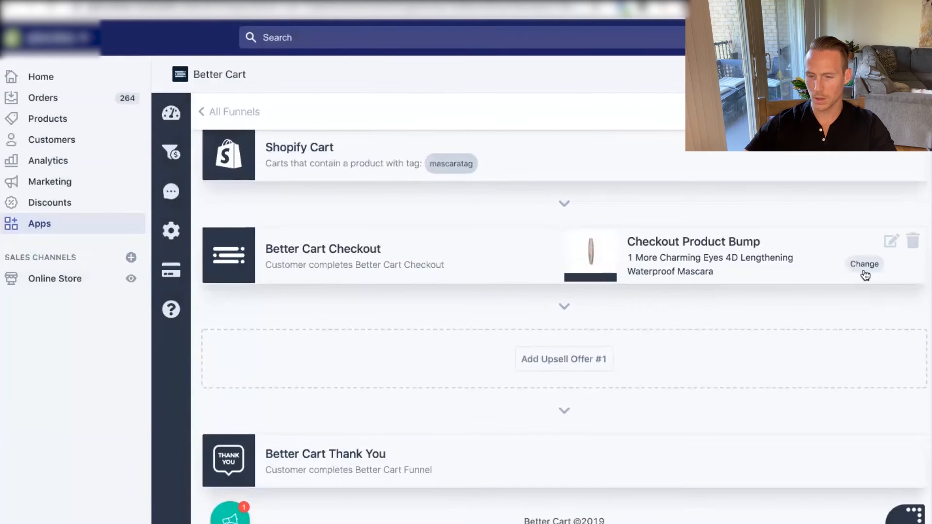
Step: Look over the checkout bump's description, colour and image settings, leaving them without saving
{"action": "left_click", "coordinate": [891, 243]}
{"action": "left_click", "coordinate": [475, 260]}
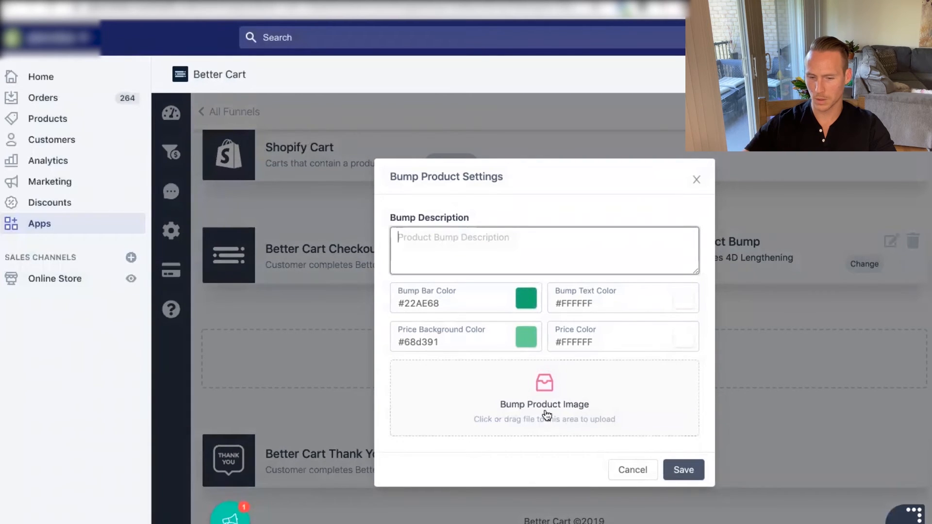
{"action": "left_click", "coordinate": [696, 179]}
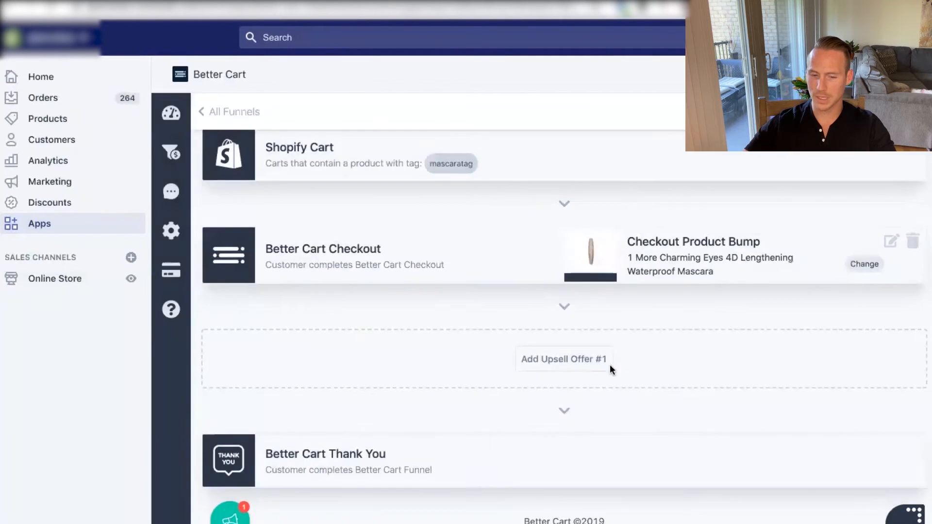
Step: Search for "mascara" and add "4D Volume Sensation Mascara Waterproof- UP TO 70% OFF LAST DAY PROMOTION!!" as Upsell Offer #1
{"action": "left_click", "coordinate": [575, 358]}
{"action": "left_click", "coordinate": [556, 362]}
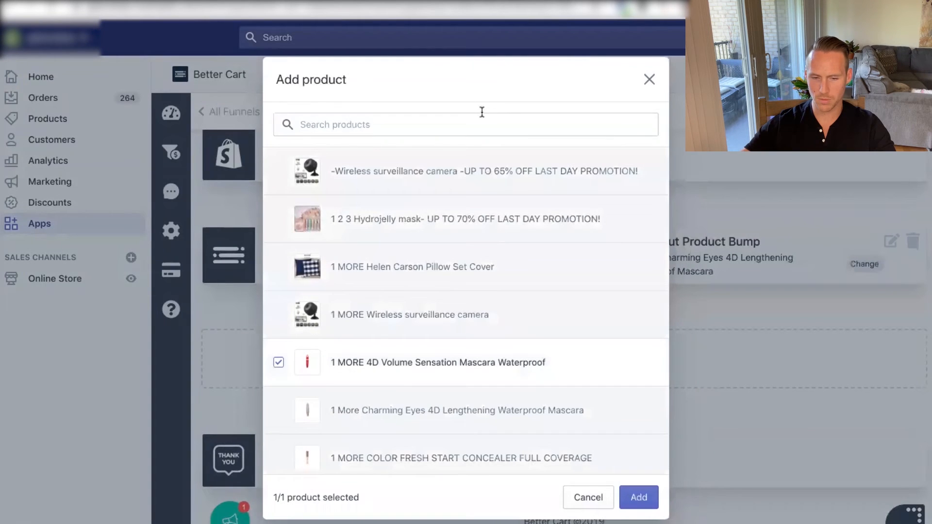
{"action": "left_click", "coordinate": [354, 376]}
{"action": "left_click", "coordinate": [359, 124]}
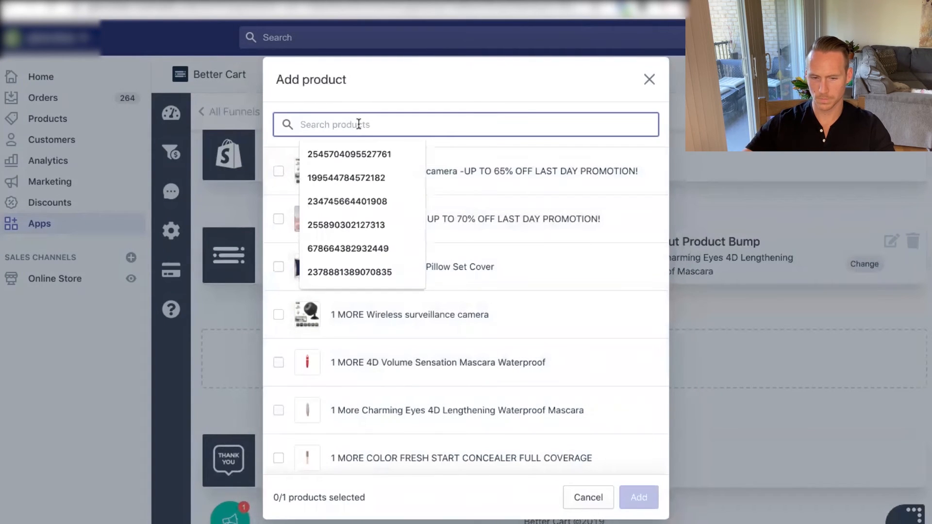
{"action": "type", "text": "maasscar"}
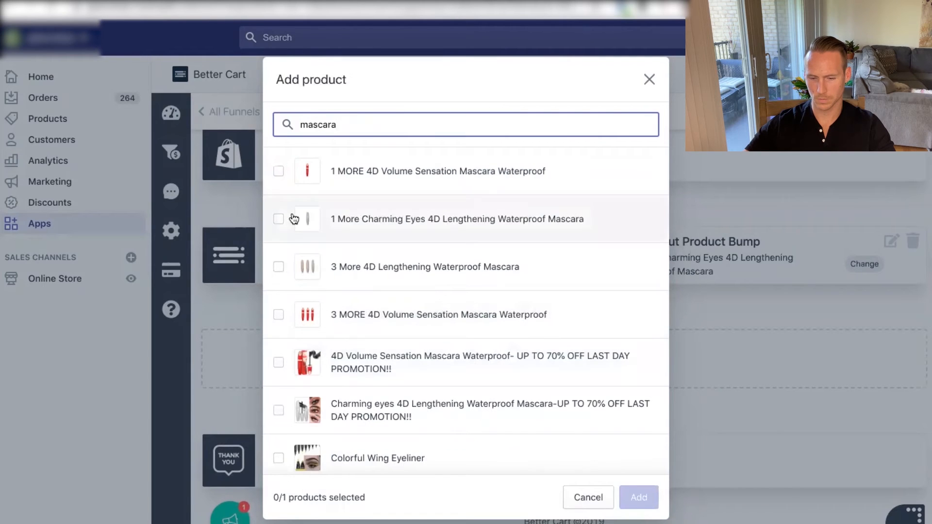
{"action": "left_click", "coordinate": [583, 363]}
{"action": "left_click", "coordinate": [639, 498]}
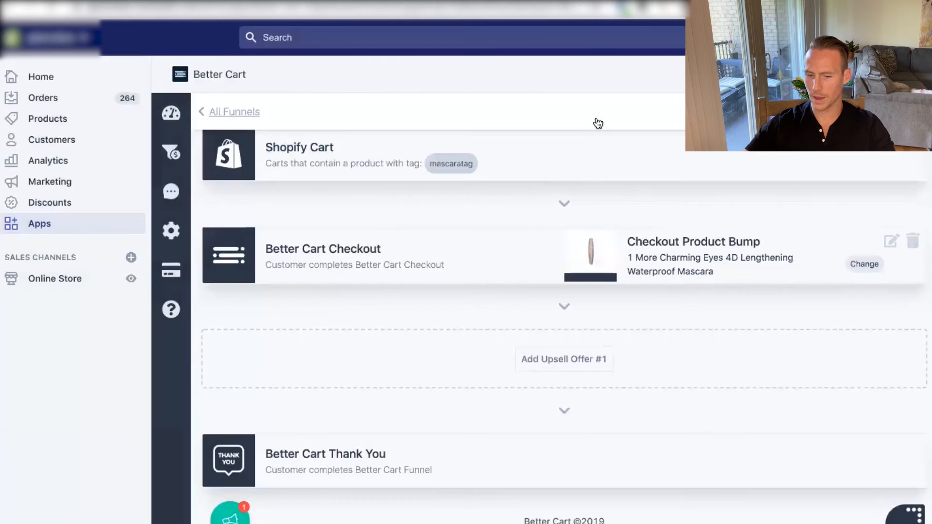
Step: Open the offer page of Upsell Offer #1 for editing
{"action": "scroll", "coordinate": [519, 305], "scroll_direction": "down", "scroll_amount": 2}
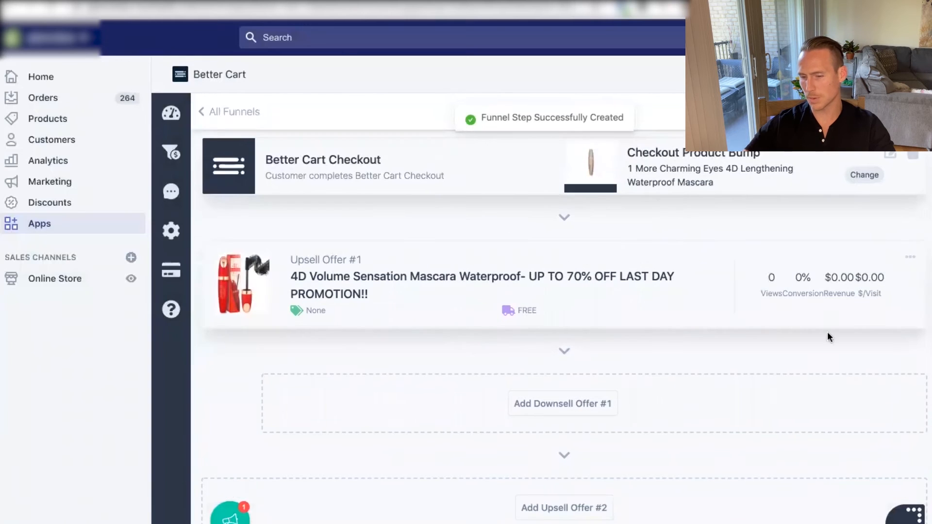
{"action": "left_click", "coordinate": [910, 257]}
{"action": "left_click", "coordinate": [900, 273]}
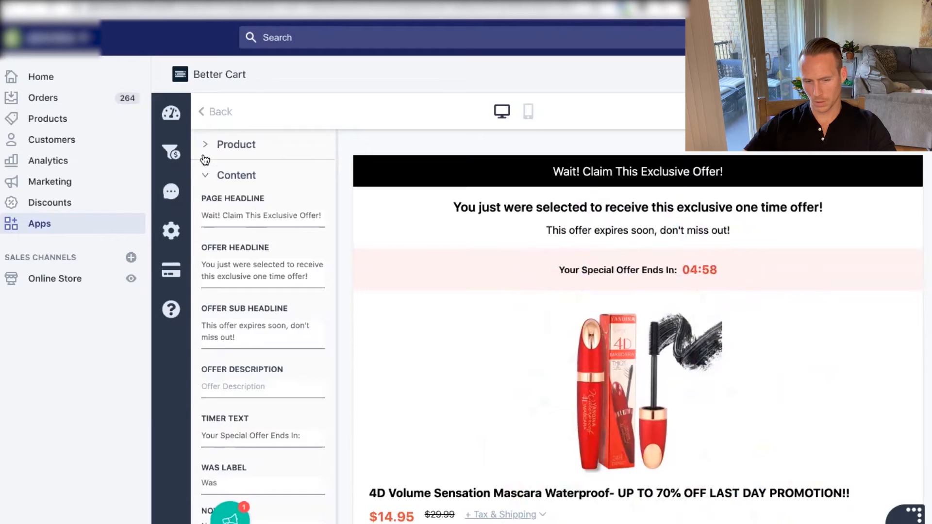
Step: Set the upsell page's headline background to the green 00D084 and save the draft
{"action": "left_click", "coordinate": [205, 173]}
{"action": "left_click", "coordinate": [270, 206]}
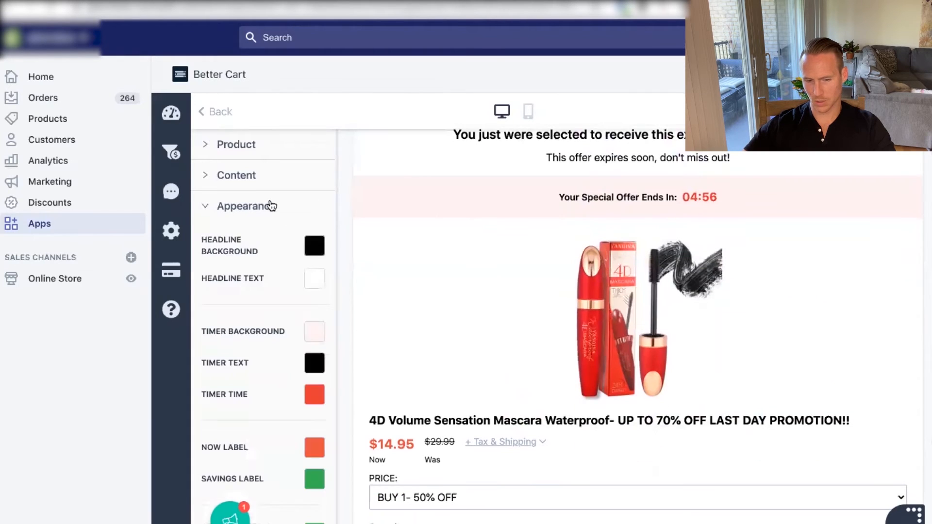
{"action": "left_click", "coordinate": [315, 247]}
{"action": "left_click", "coordinate": [292, 288]}
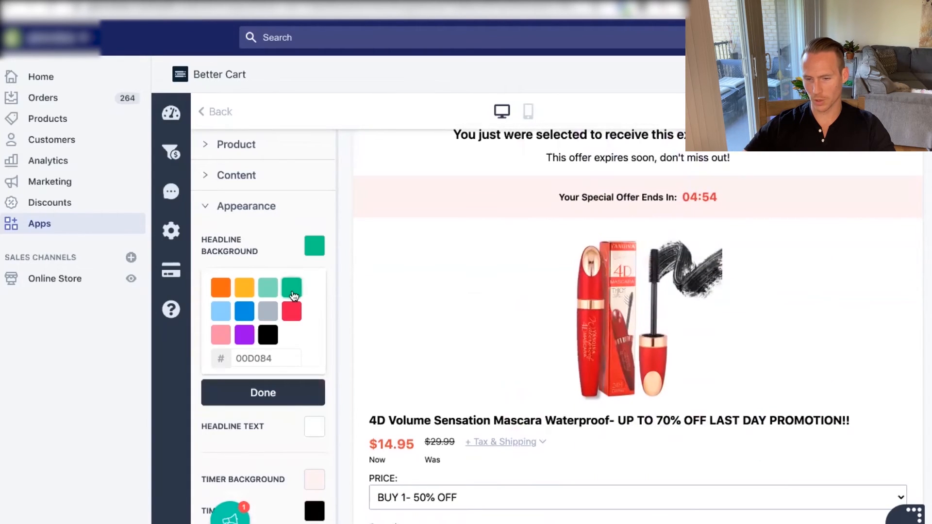
{"action": "left_click", "coordinate": [282, 393]}
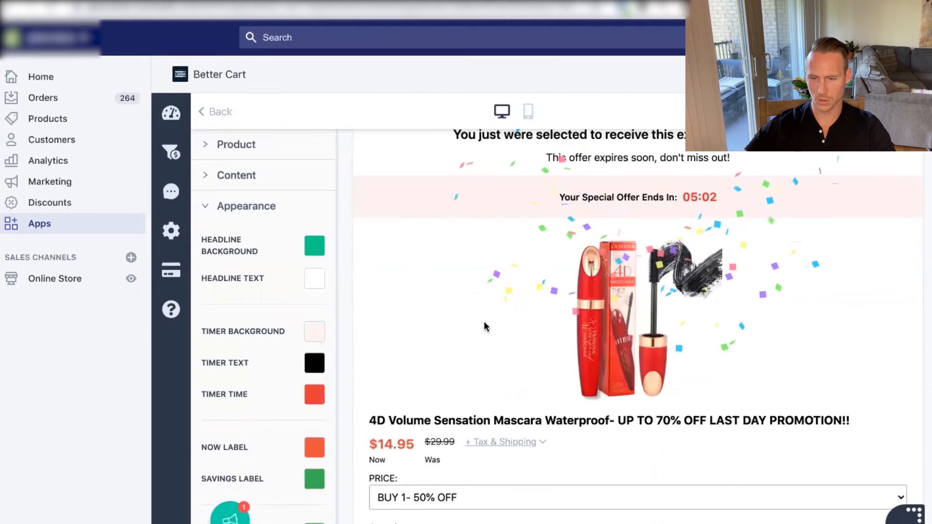
{"action": "scroll", "coordinate": [225, 415], "scroll_direction": "down", "scroll_amount": 4}
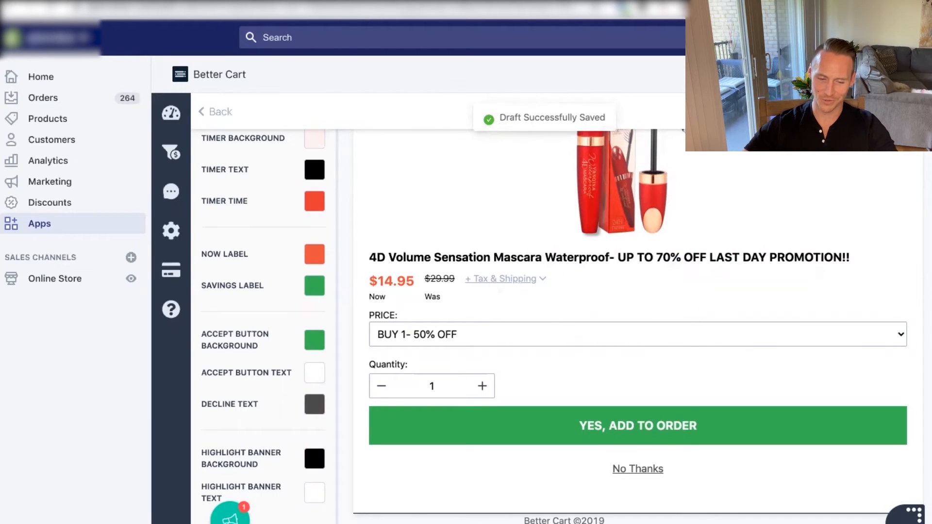
{"action": "scroll", "coordinate": [316, 238], "scroll_direction": "up", "scroll_amount": 5}
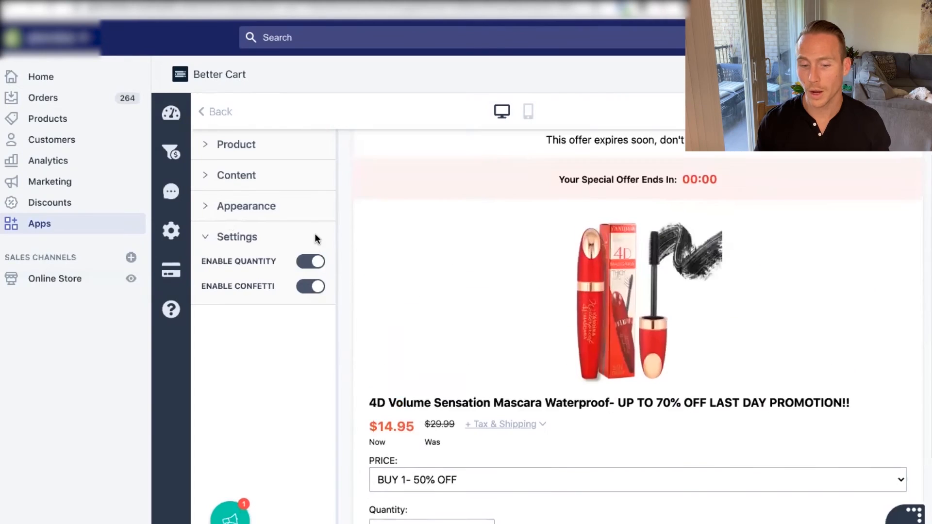
Step: Shorten the upsell product title to "4D Volume Sensation Mascara Waterproof" by removing the promotion text, and save the draft
{"action": "left_click", "coordinate": [251, 142]}
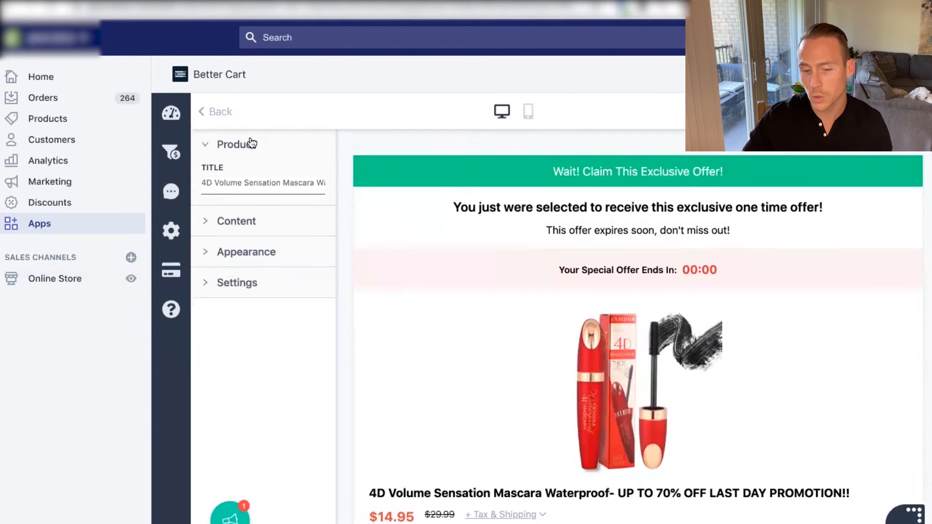
{"action": "double_click", "coordinate": [274, 183]}
{"action": "scroll", "coordinate": [493, 357], "scroll_direction": "down", "scroll_amount": 1}
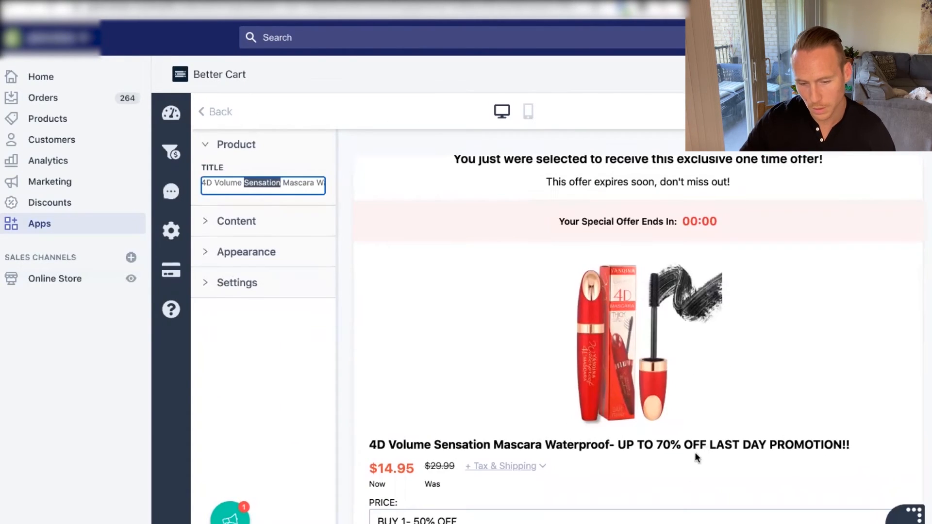
{"action": "left_click_drag", "start_coordinate": [284, 179], "coordinate": [416, 189]}
{"action": "triple_click", "coordinate": [282, 180]}
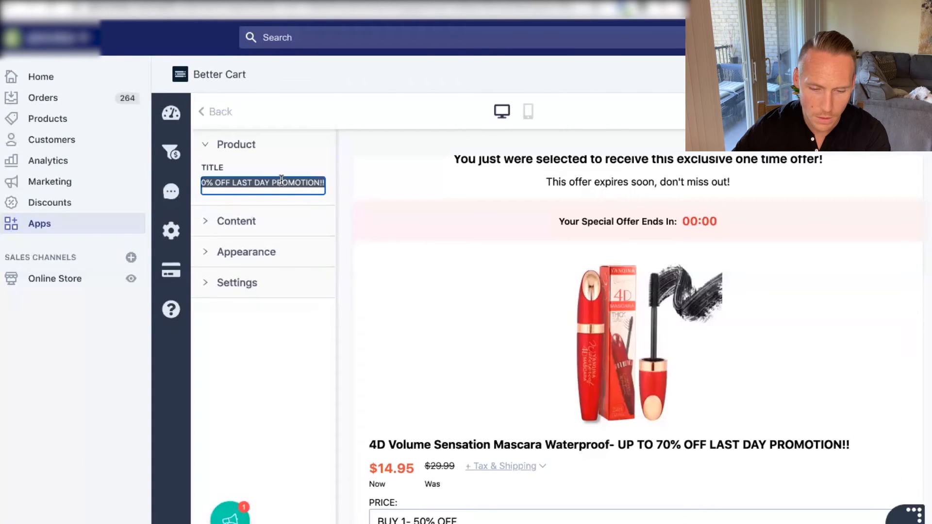
{"action": "left_click_drag", "start_coordinate": [209, 188], "coordinate": [202, 189]}
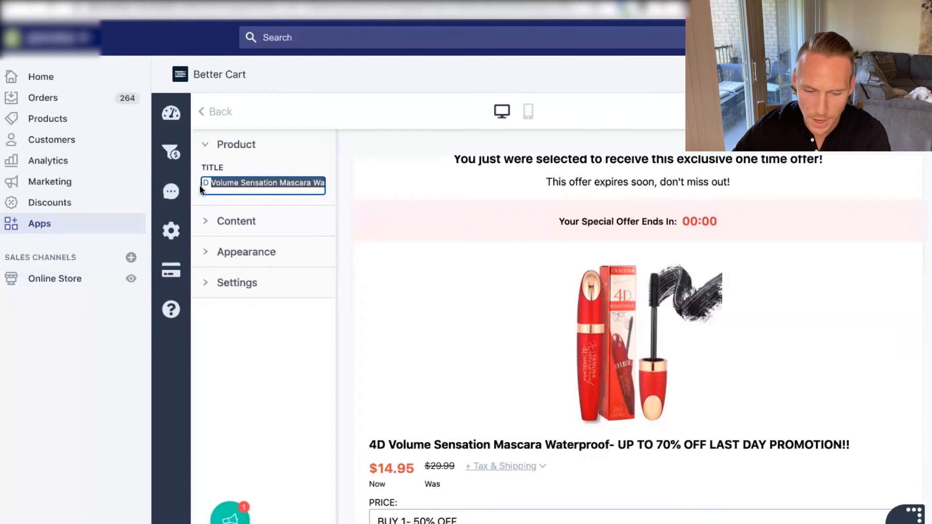
{"action": "left_click", "coordinate": [330, 185]}
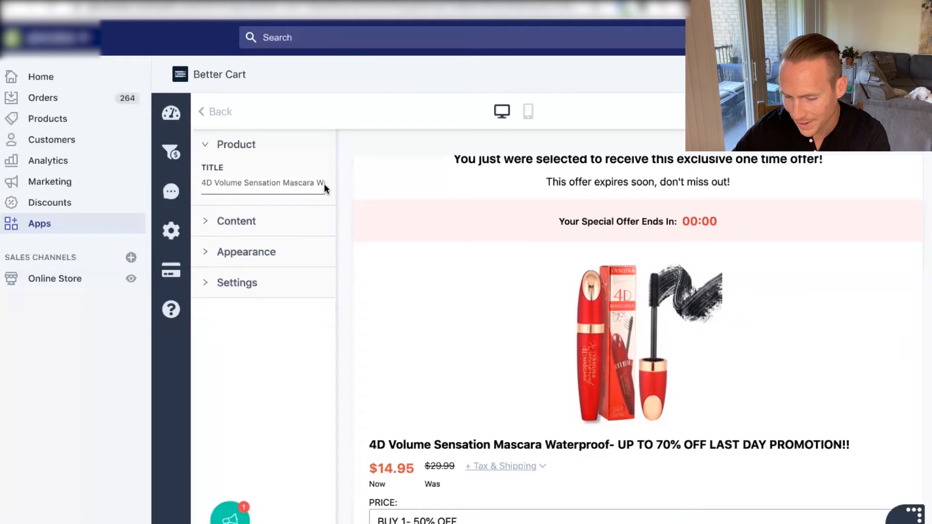
{"action": "triple_click", "coordinate": [325, 188]}
{"action": "left_click", "coordinate": [313, 183]}
{"action": "left_click_drag", "start_coordinate": [309, 183], "coordinate": [433, 197]}
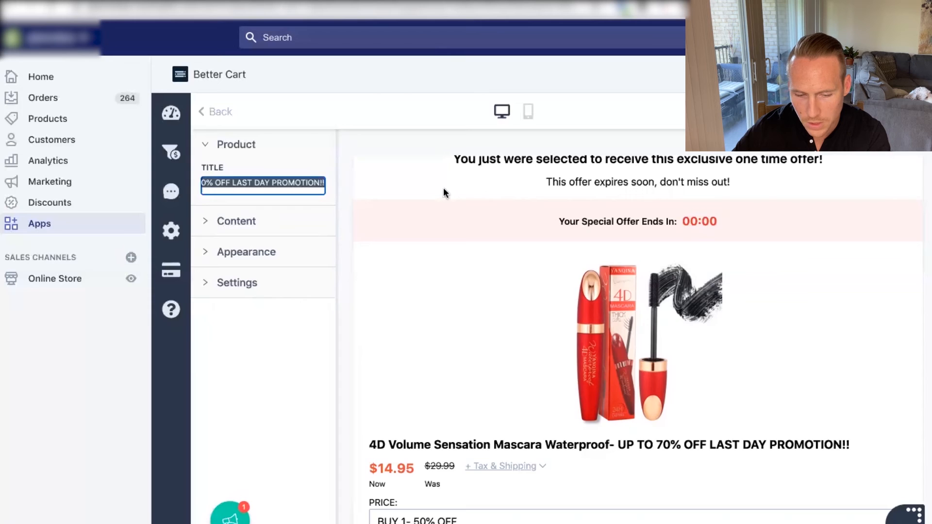
{"action": "key", "text": "BackSpace"}
{"action": "left_click", "coordinate": [307, 152]}
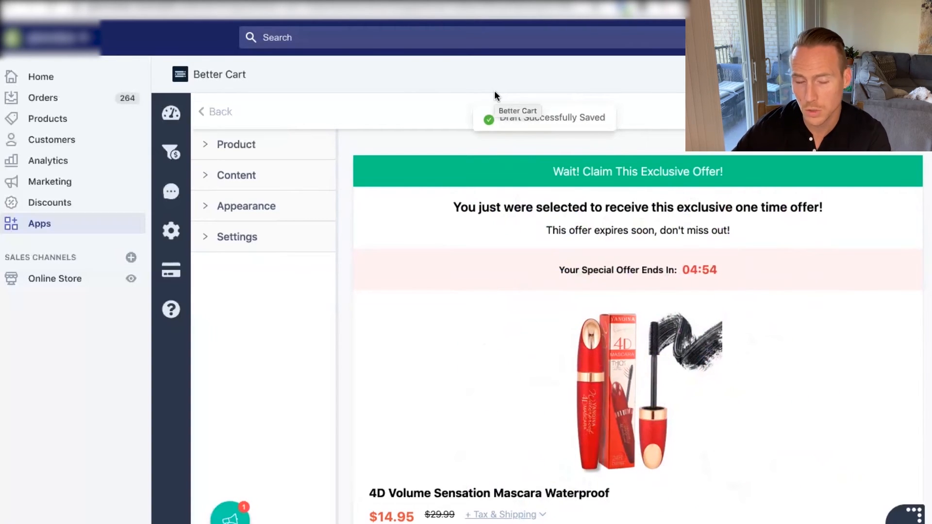
Step: Review the upsell page's content texts, switch to the mobile preview and publish the design, returning to the mascara funnel
{"action": "left_click", "coordinate": [286, 174]}
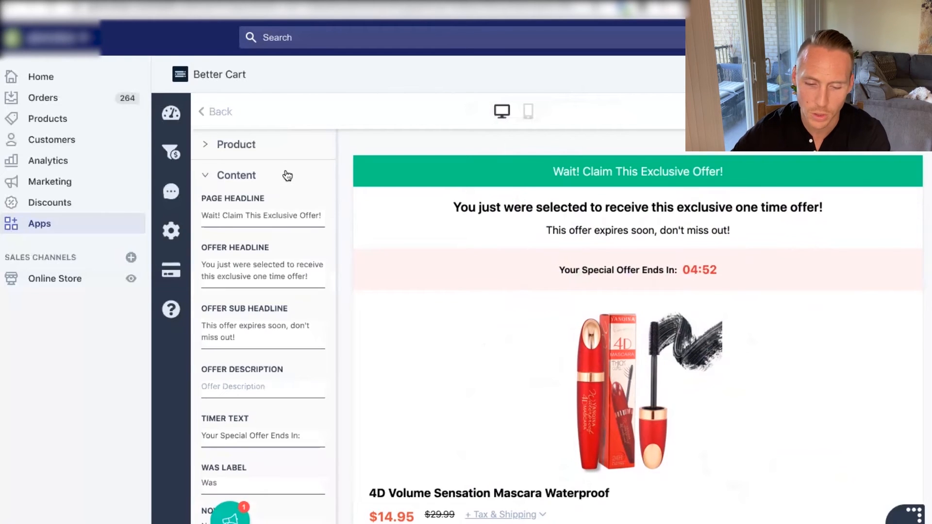
{"action": "scroll", "coordinate": [247, 298], "scroll_direction": "down", "scroll_amount": 7}
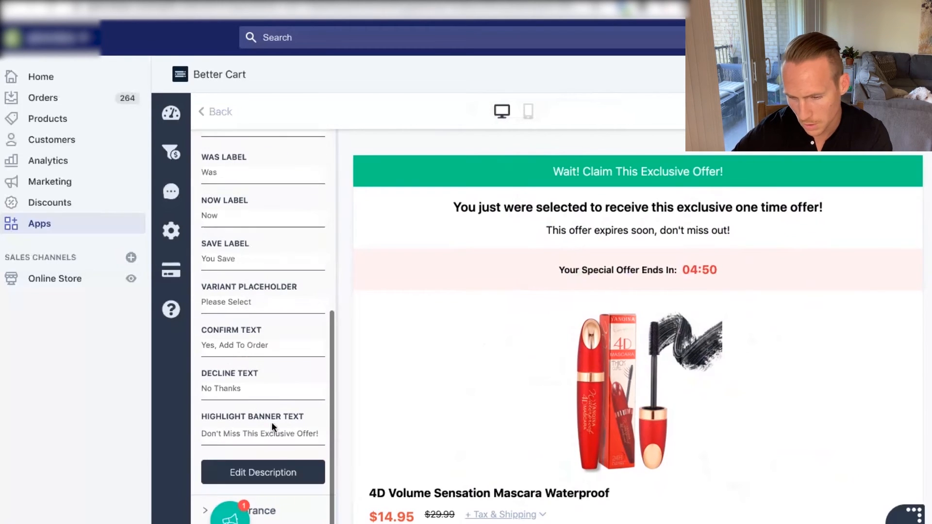
{"action": "scroll", "coordinate": [283, 258], "scroll_direction": "up", "scroll_amount": 8}
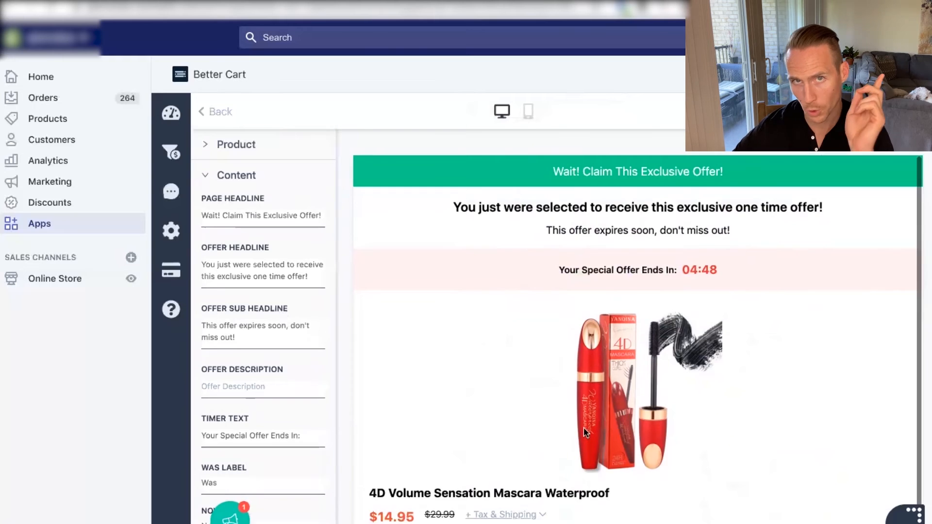
{"action": "left_click", "coordinate": [528, 112]}
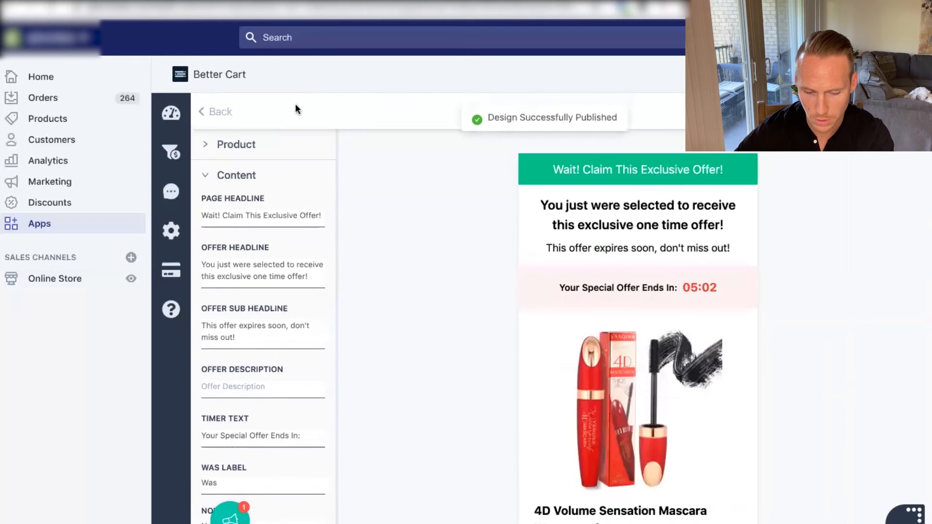
{"action": "left_click", "coordinate": [213, 111]}
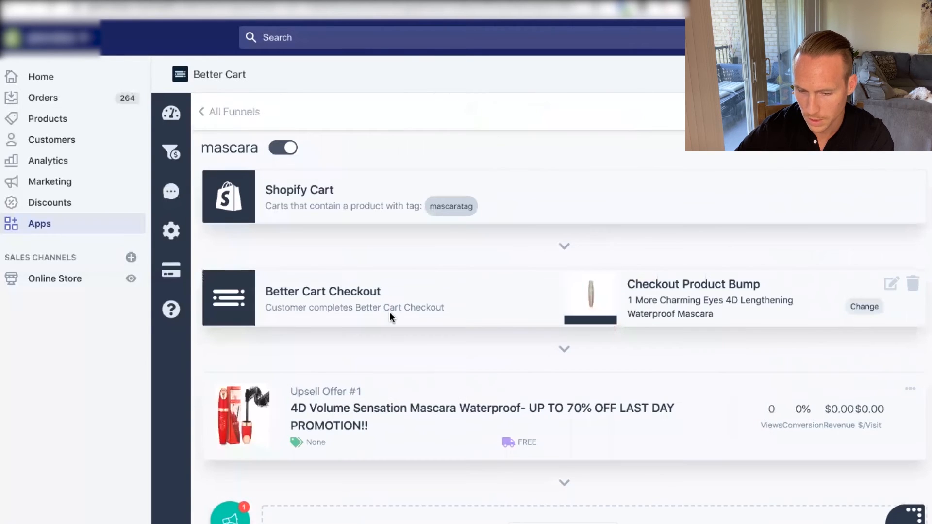
{"action": "scroll", "coordinate": [389, 315], "scroll_direction": "down", "scroll_amount": 2}
{"action": "scroll", "coordinate": [390, 316], "scroll_direction": "down", "scroll_amount": 3}
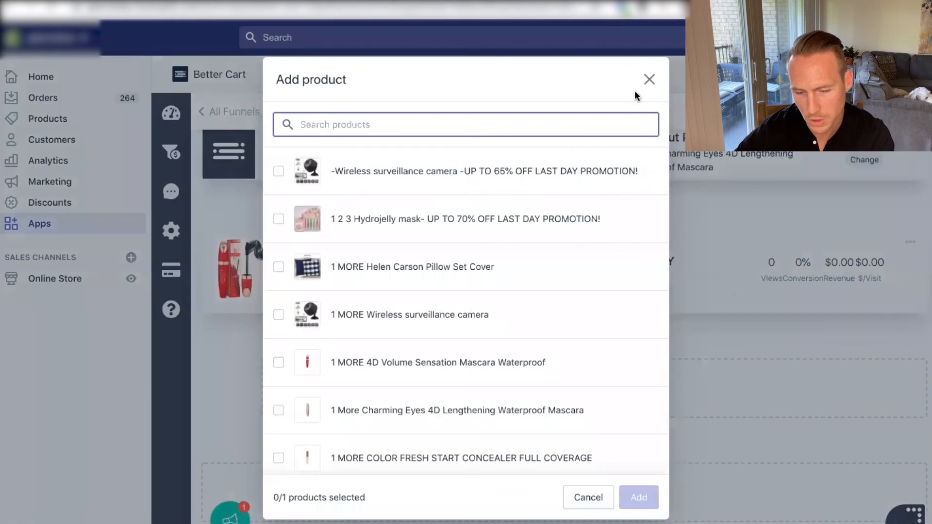
{"action": "left_click", "coordinate": [649, 79]}
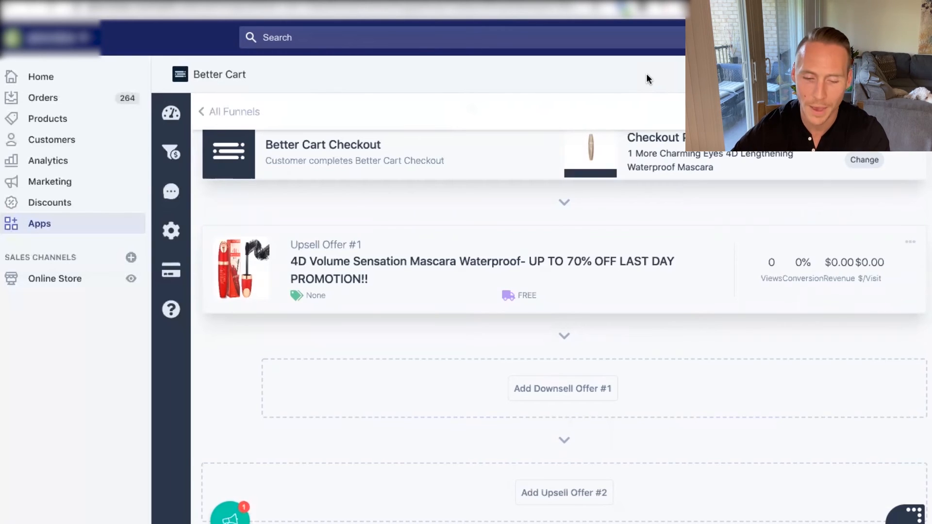
{"action": "scroll", "coordinate": [463, 245], "scroll_direction": "down", "scroll_amount": 3}
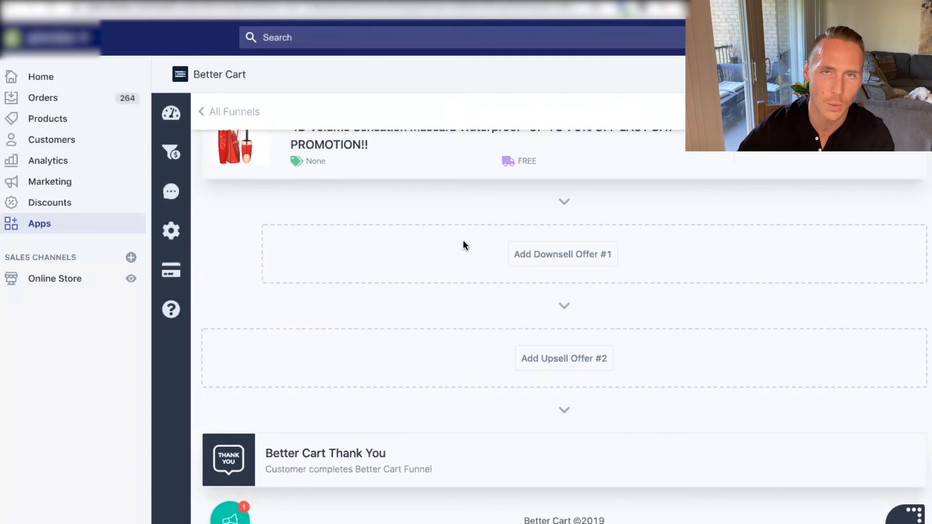
{"action": "scroll", "coordinate": [427, 241], "scroll_direction": "up", "scroll_amount": 5}
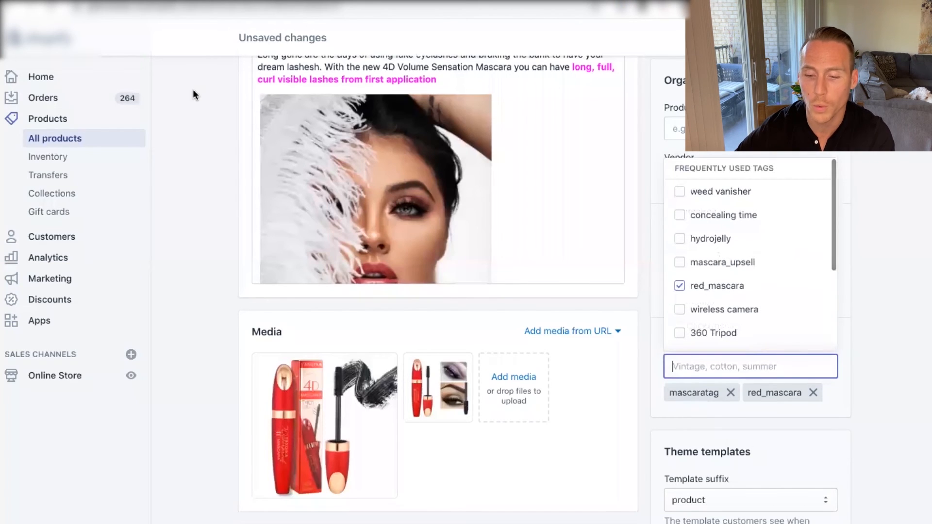
Step: Preview the 4D Volume Sensation Mascara Waterproof product in the online store, proceed to checkout with it and examine the checkout page
{"action": "scroll", "coordinate": [193, 92], "scroll_direction": "up", "scroll_amount": 10}
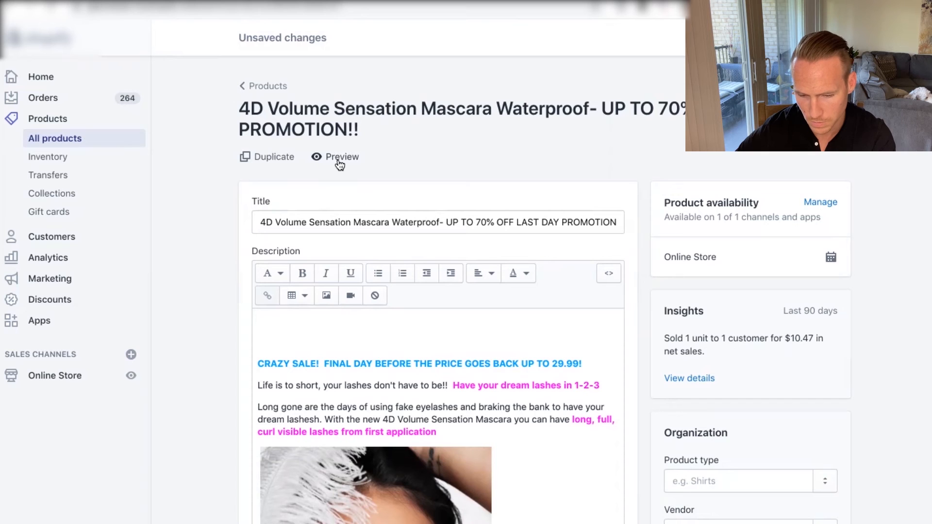
{"action": "left_click", "coordinate": [339, 164]}
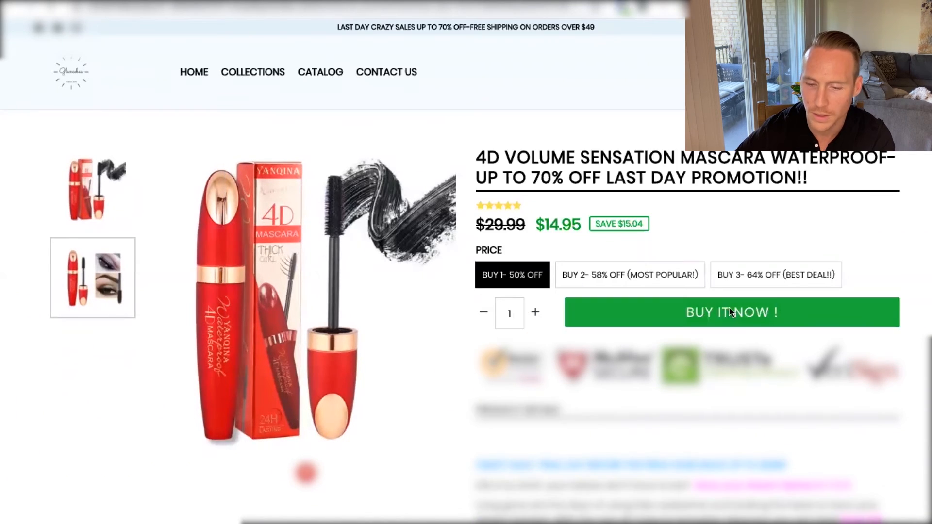
{"action": "left_click", "coordinate": [730, 307]}
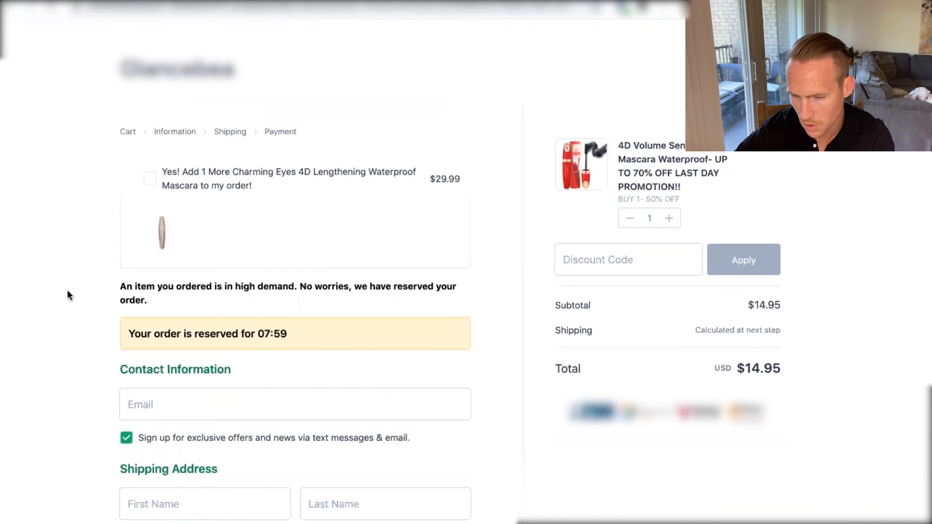
{"action": "scroll", "coordinate": [171, 333], "scroll_direction": "down", "scroll_amount": 7}
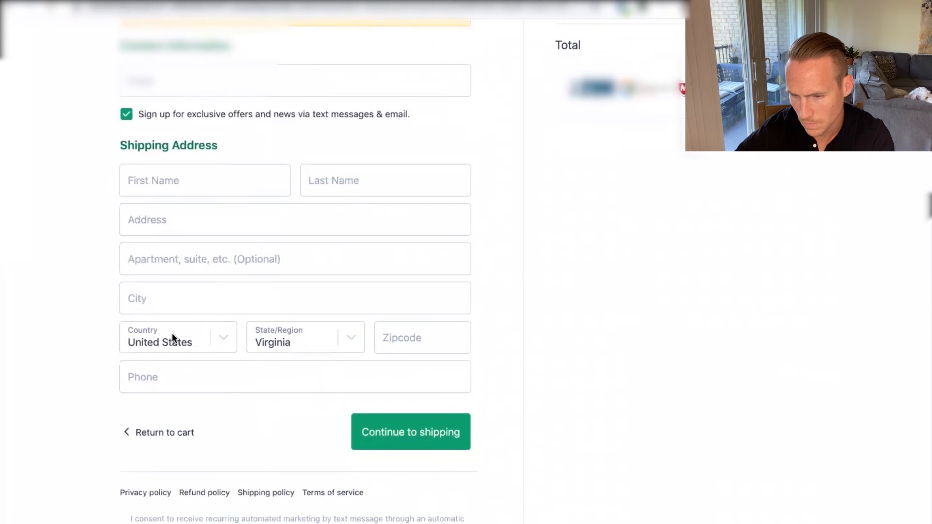
{"action": "scroll", "coordinate": [172, 333], "scroll_direction": "up", "scroll_amount": 7}
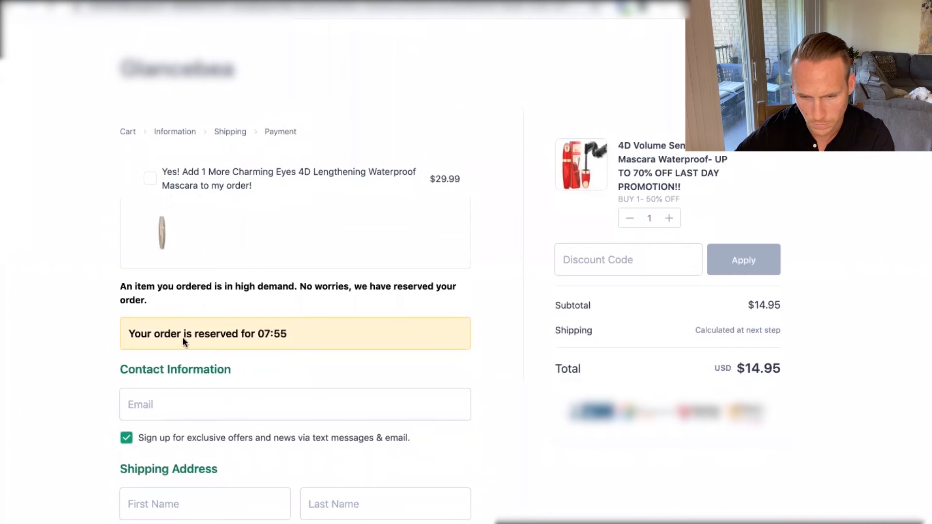
{"action": "scroll", "coordinate": [31, 333], "scroll_direction": "down", "scroll_amount": 7}
{"action": "scroll", "coordinate": [198, 173], "scroll_direction": "up", "scroll_amount": 7}
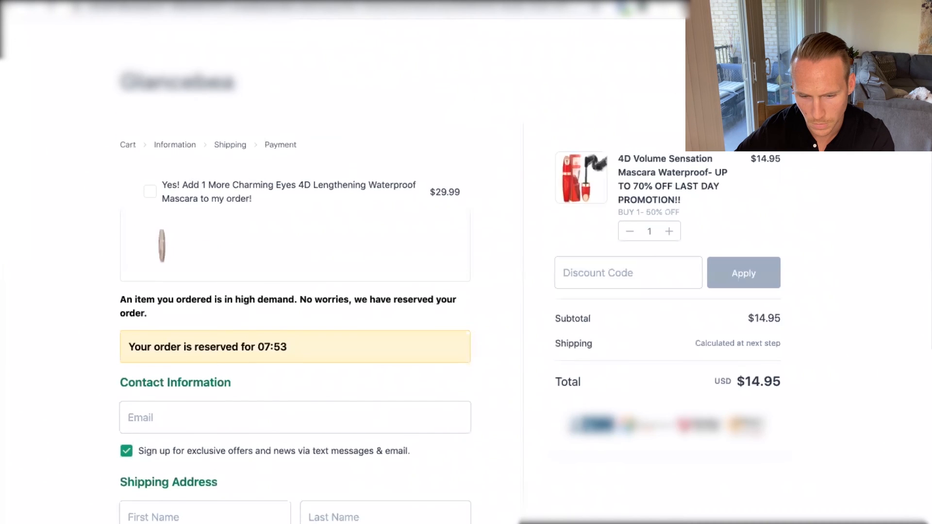
Step: Open the Better Cart settings and compare the branding options with the live checkout page's order bump, reservation timer and address form
{"action": "key", "text": "ctrl+shift+Tab"}
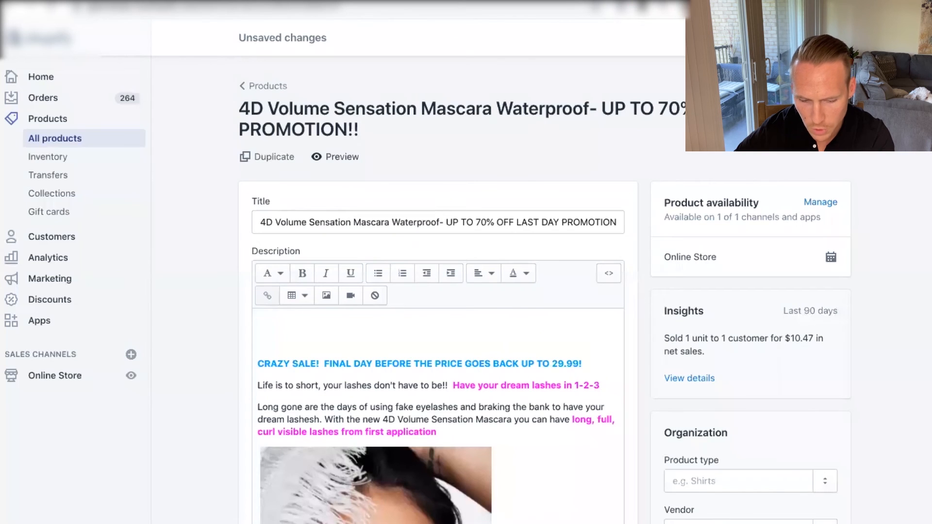
{"action": "key", "text": "ctrl+shift+Tab"}
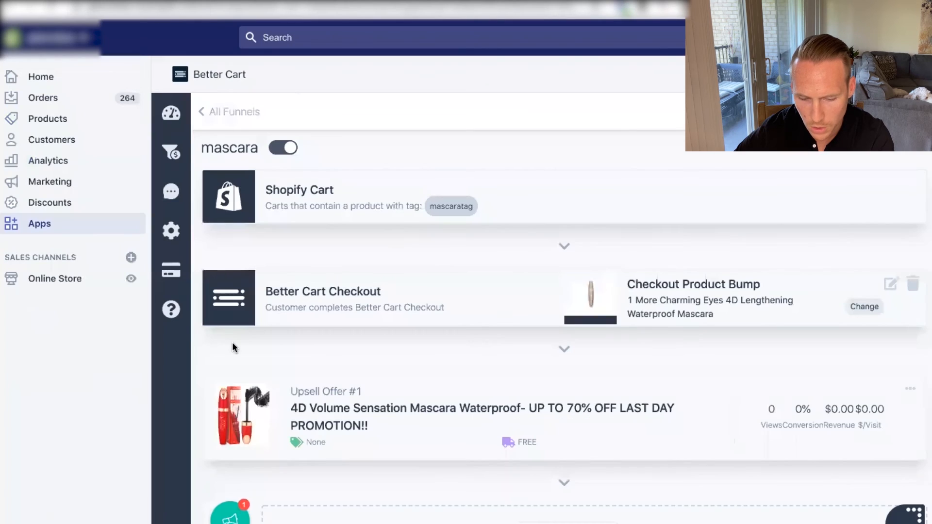
{"action": "left_click", "coordinate": [178, 235]}
{"action": "scroll", "coordinate": [193, 213], "scroll_direction": "down", "scroll_amount": 9}
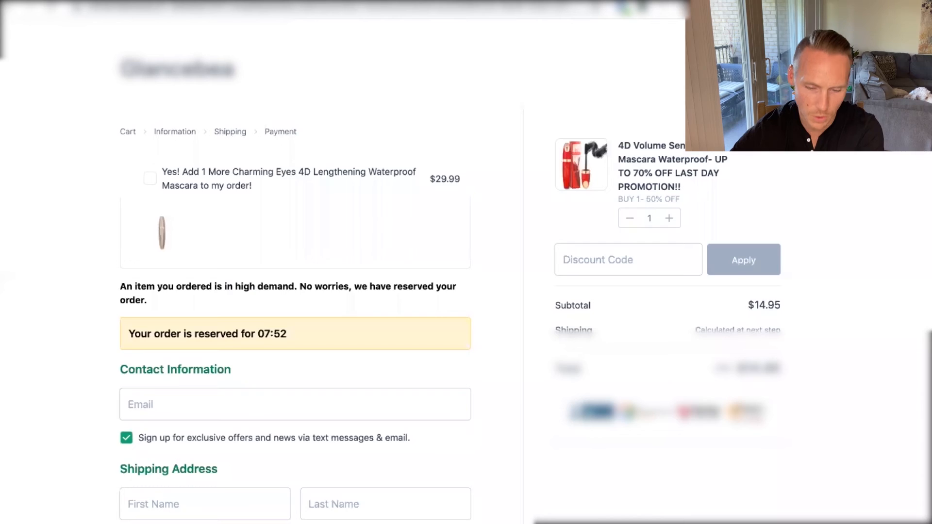
{"action": "scroll", "coordinate": [19, 308], "scroll_direction": "down", "scroll_amount": 1}
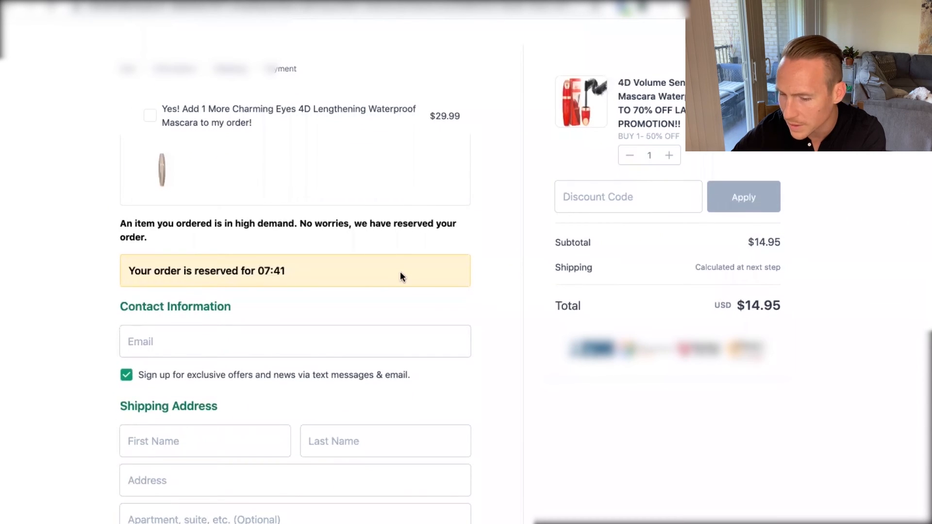
{"action": "scroll", "coordinate": [192, 265], "scroll_direction": "down", "scroll_amount": 1}
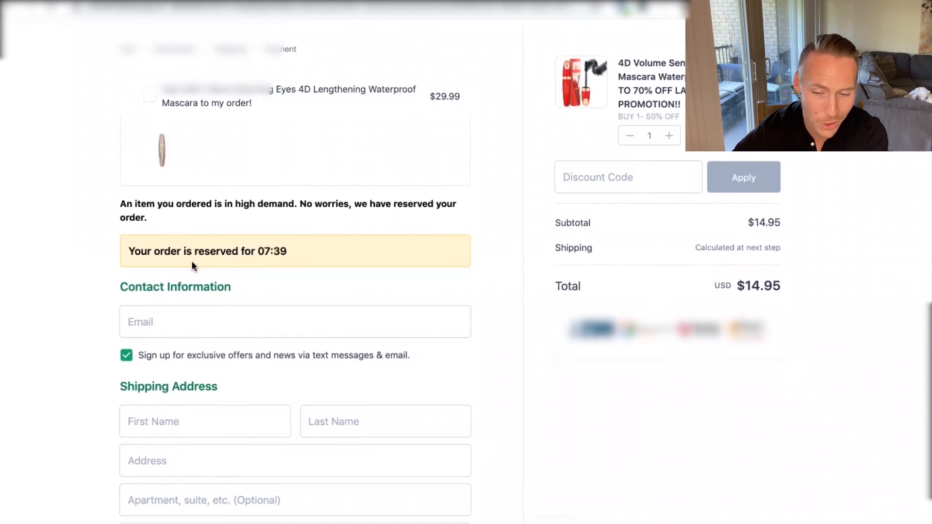
{"action": "scroll", "coordinate": [191, 260], "scroll_direction": "up", "scroll_amount": 3}
{"action": "scroll", "coordinate": [4, 160], "scroll_direction": "down", "scroll_amount": 5}
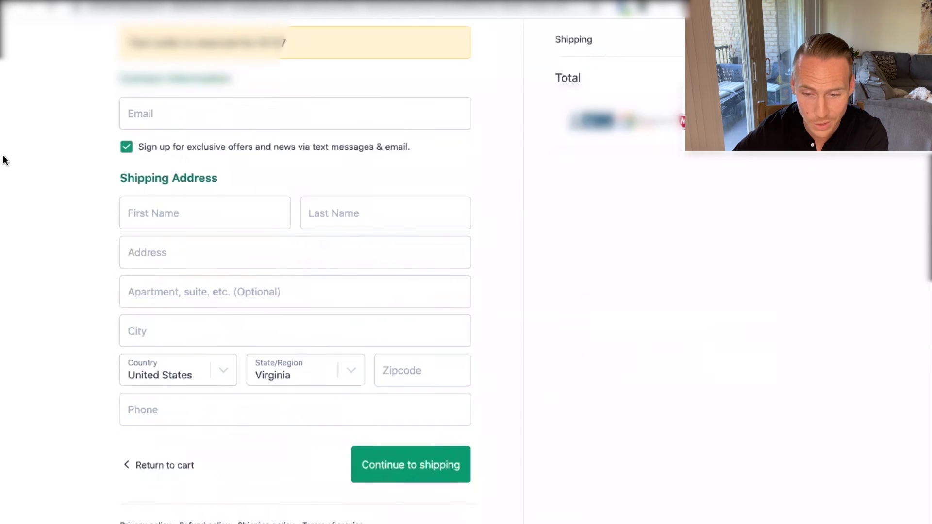
{"action": "scroll", "coordinate": [4, 160], "scroll_direction": "up", "scroll_amount": 4}
{"action": "scroll", "coordinate": [4, 160], "scroll_direction": "up", "scroll_amount": 2}
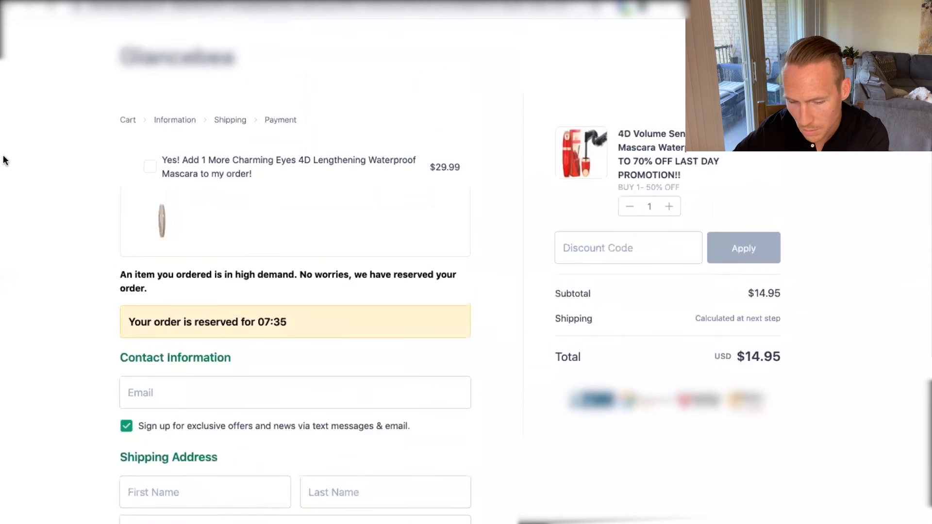
{"action": "scroll", "coordinate": [3, 160], "scroll_direction": "down", "scroll_amount": 4}
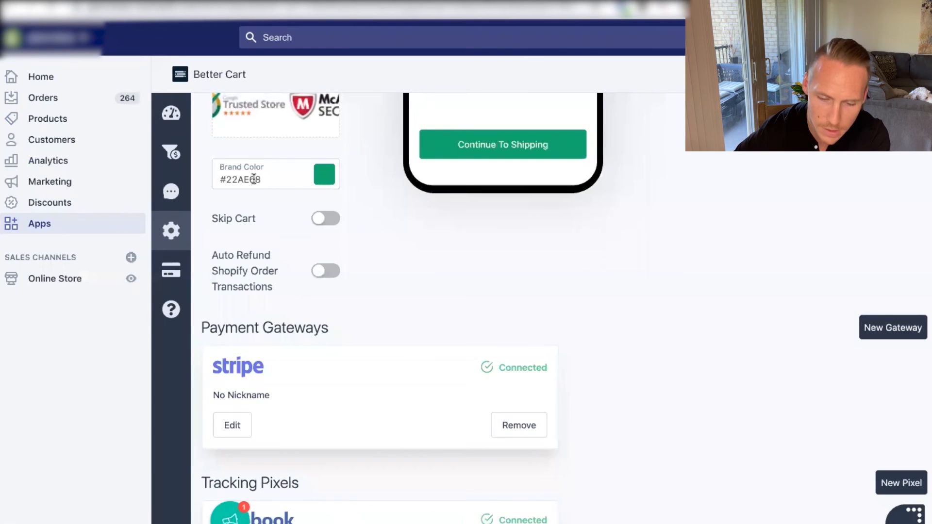
{"action": "scroll", "coordinate": [253, 180], "scroll_direction": "up", "scroll_amount": 8}
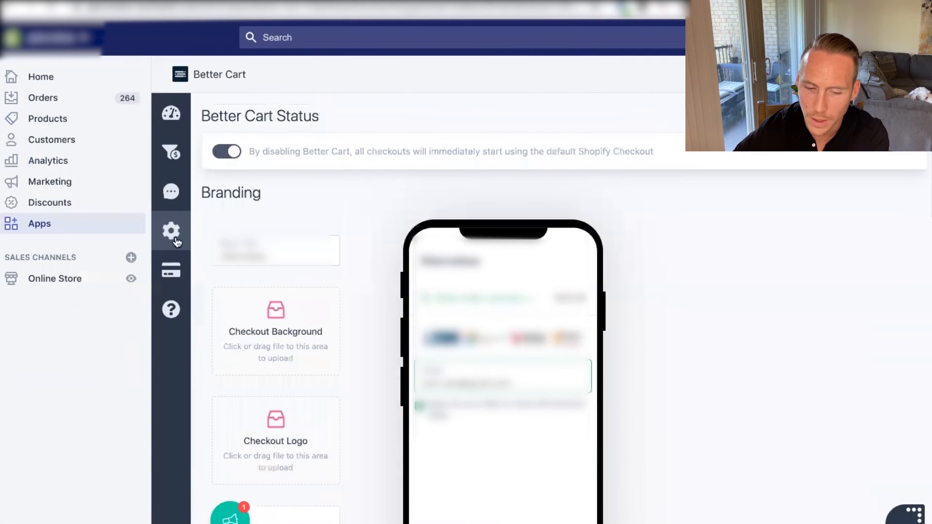
Step: Reopen the mascara funnel and review its cart, checkout bump and upsell stages for checkout layout options
{"action": "left_click", "coordinate": [171, 150]}
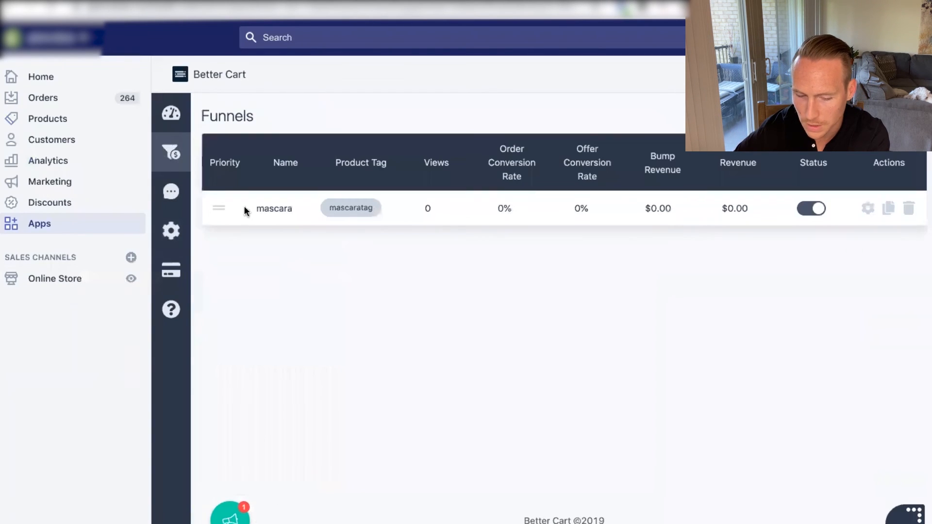
{"action": "left_click", "coordinate": [284, 214]}
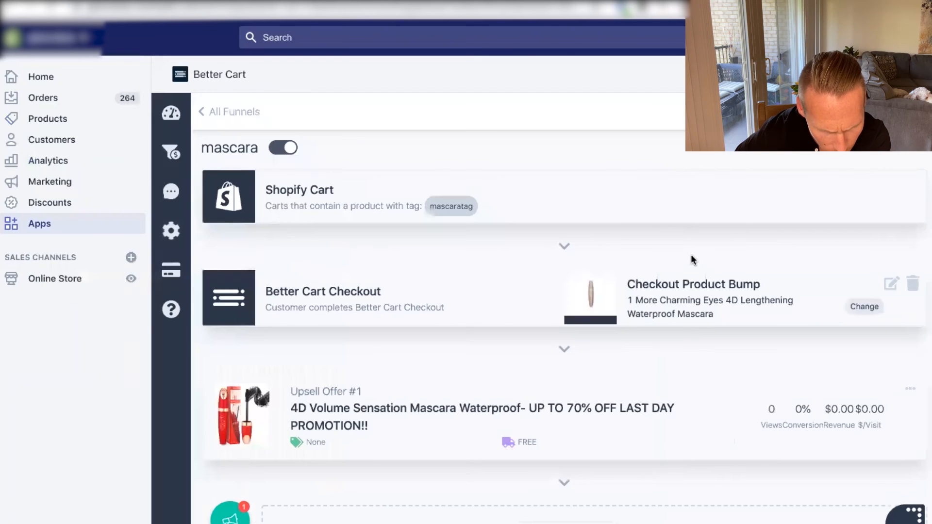
{"action": "scroll", "coordinate": [472, 218], "scroll_direction": "down", "scroll_amount": 1}
{"action": "scroll", "coordinate": [474, 220], "scroll_direction": "down", "scroll_amount": 1}
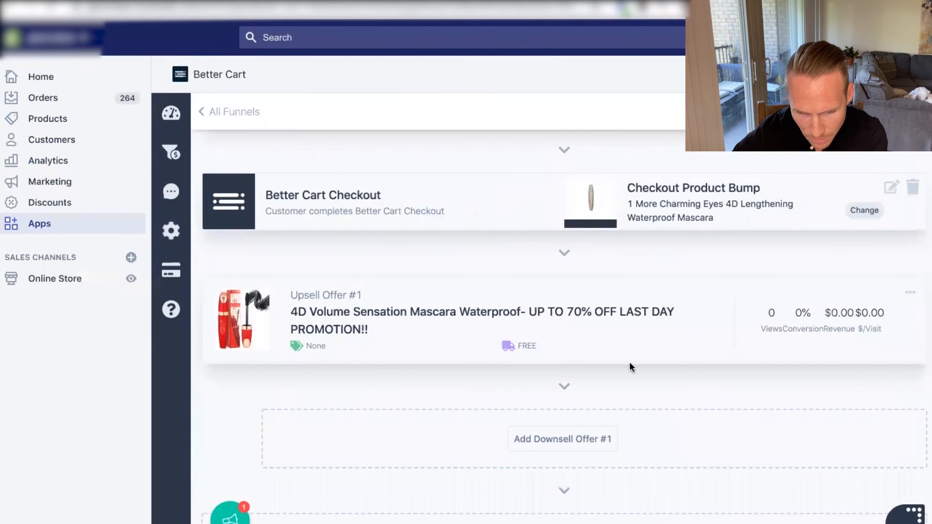
{"action": "scroll", "coordinate": [629, 363], "scroll_direction": "up", "scroll_amount": 2}
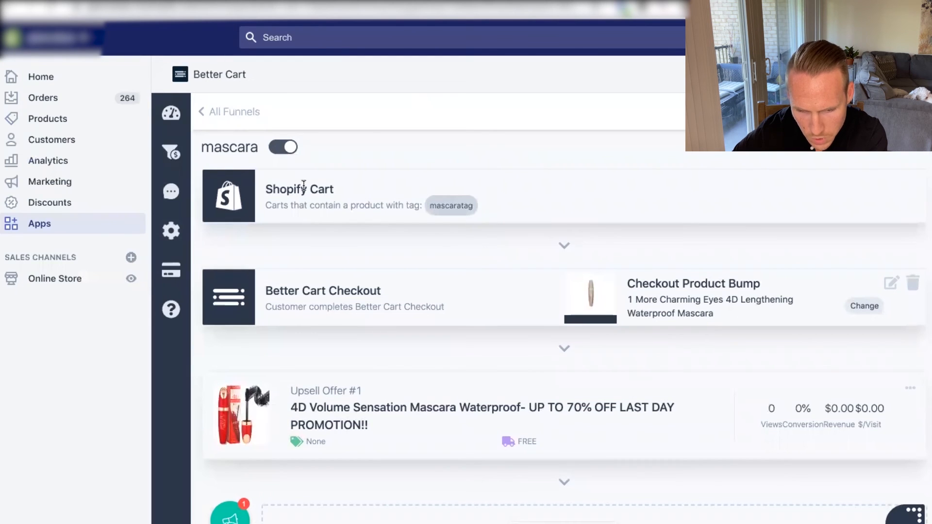
{"action": "scroll", "coordinate": [304, 186], "scroll_direction": "down", "scroll_amount": 5}
{"action": "scroll", "coordinate": [304, 185], "scroll_direction": "up", "scroll_amount": 5}
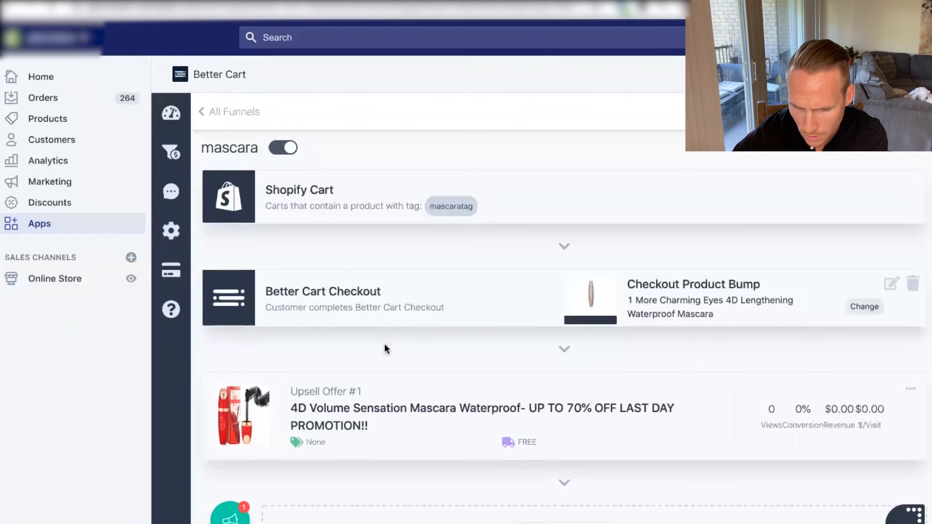
Step: Open the mascara funnel's settings and change its custom checkout template to Single Page Shopify Clone
{"action": "left_click", "coordinate": [171, 152]}
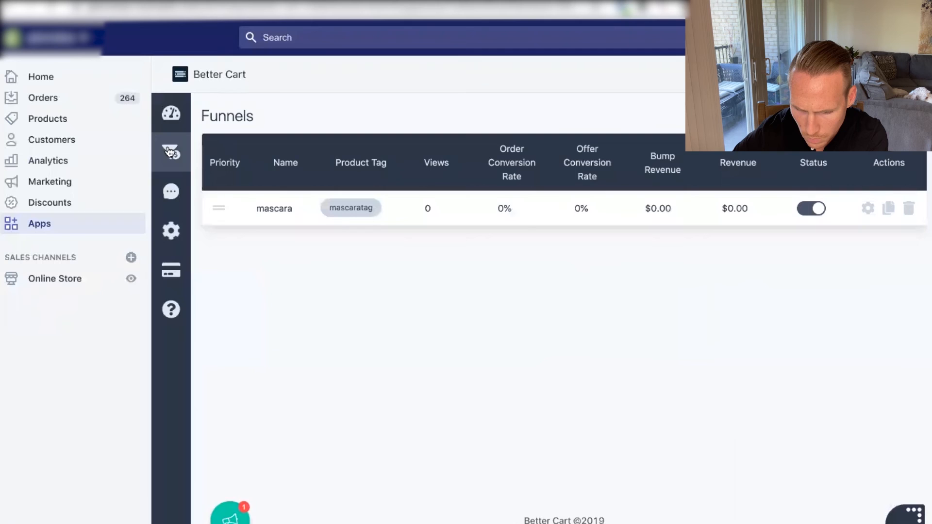
{"action": "left_click", "coordinate": [869, 208]}
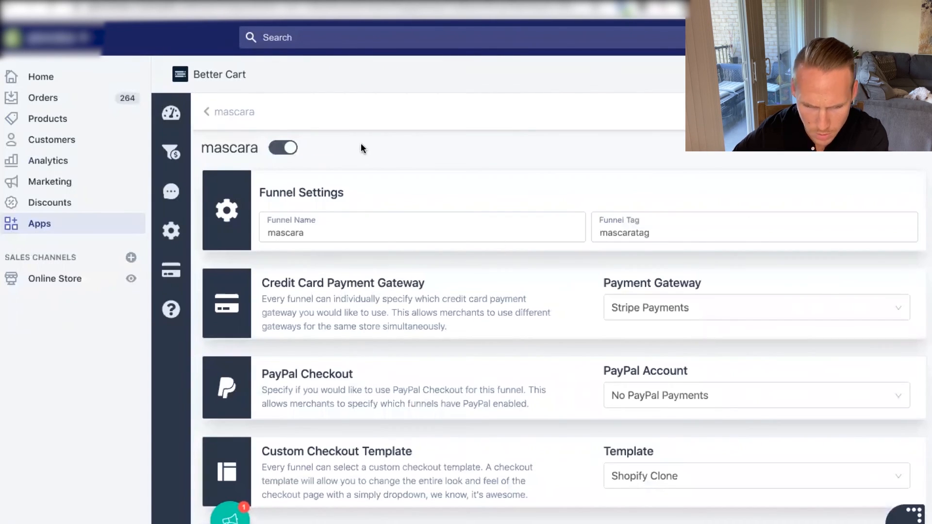
{"action": "scroll", "coordinate": [632, 316], "scroll_direction": "down", "scroll_amount": 3}
{"action": "left_click", "coordinate": [708, 339]}
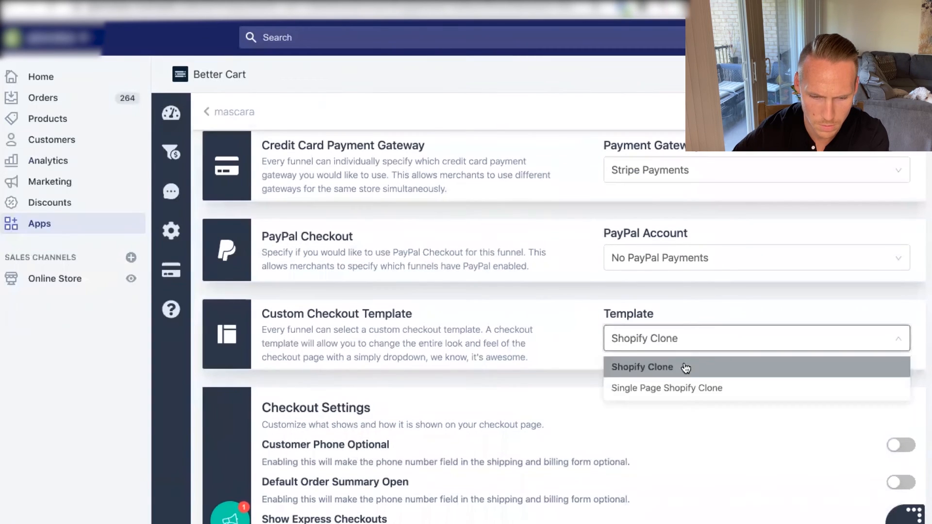
{"action": "left_click", "coordinate": [591, 346]}
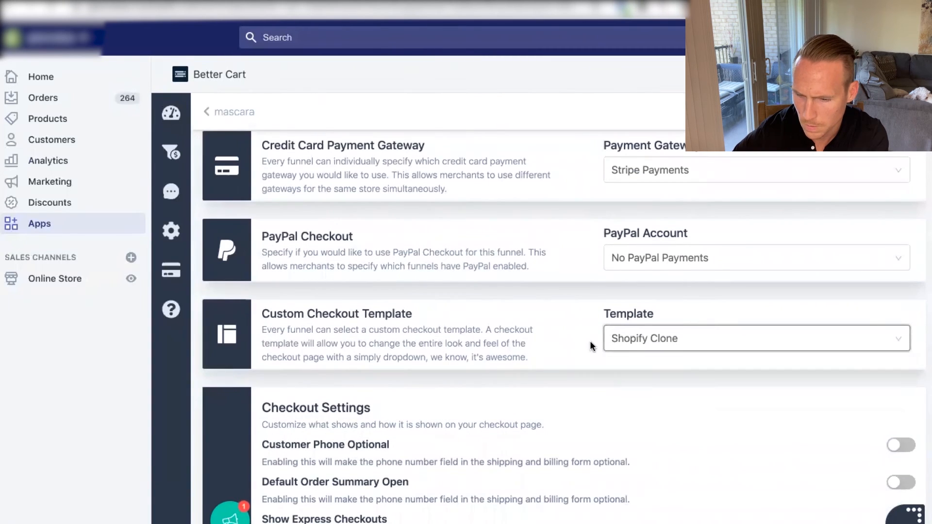
{"action": "left_click", "coordinate": [732, 350]}
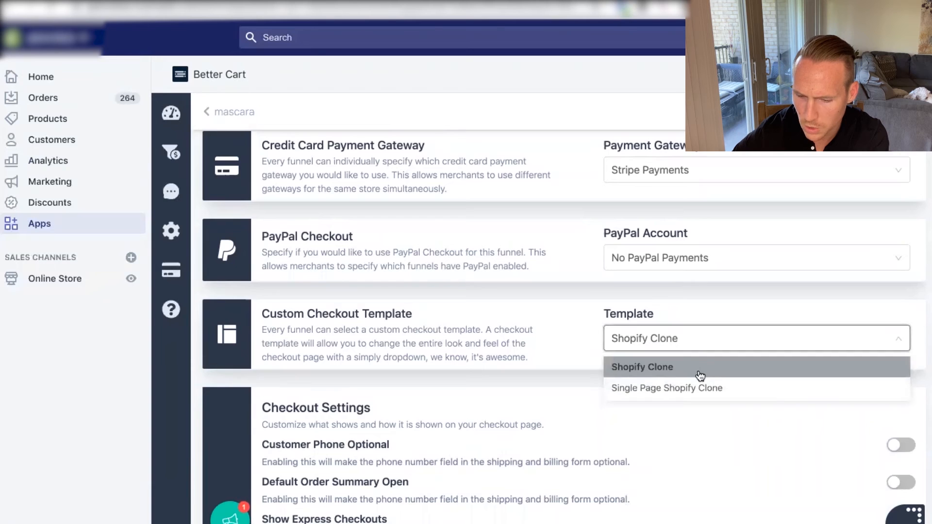
{"action": "left_click", "coordinate": [679, 391]}
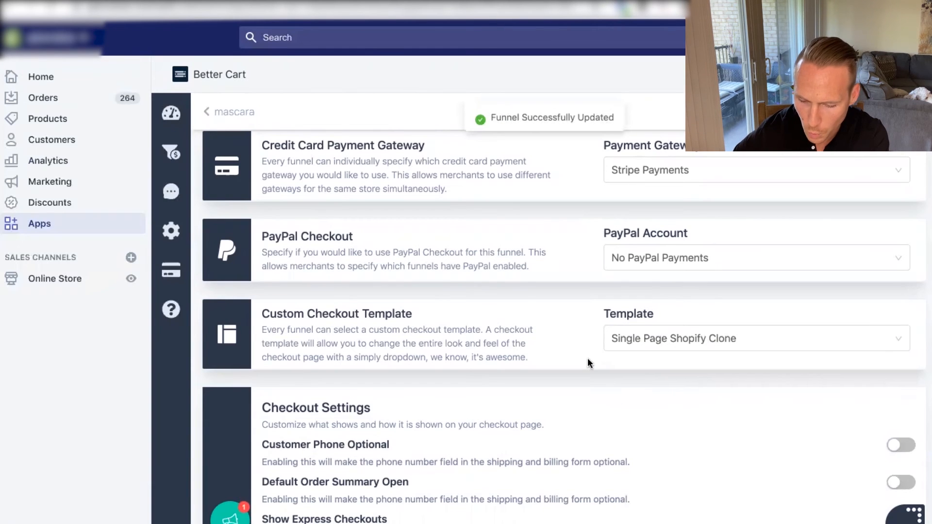
Step: Preview the 4D Volume Sensation Mascara Waterproof product, buy the single-unit option and examine the single-page checkout from order bump to payment
{"action": "scroll", "coordinate": [588, 362], "scroll_direction": "up", "scroll_amount": 3}
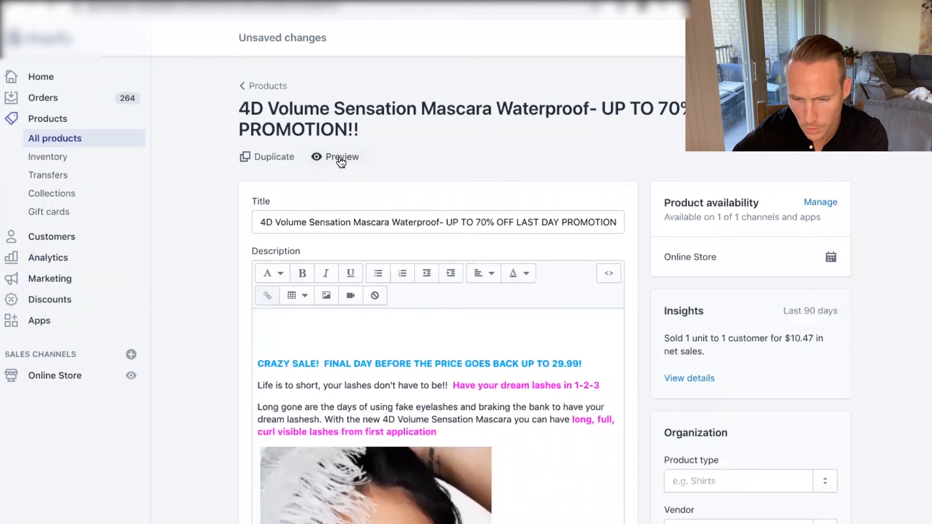
{"action": "left_click", "coordinate": [339, 156]}
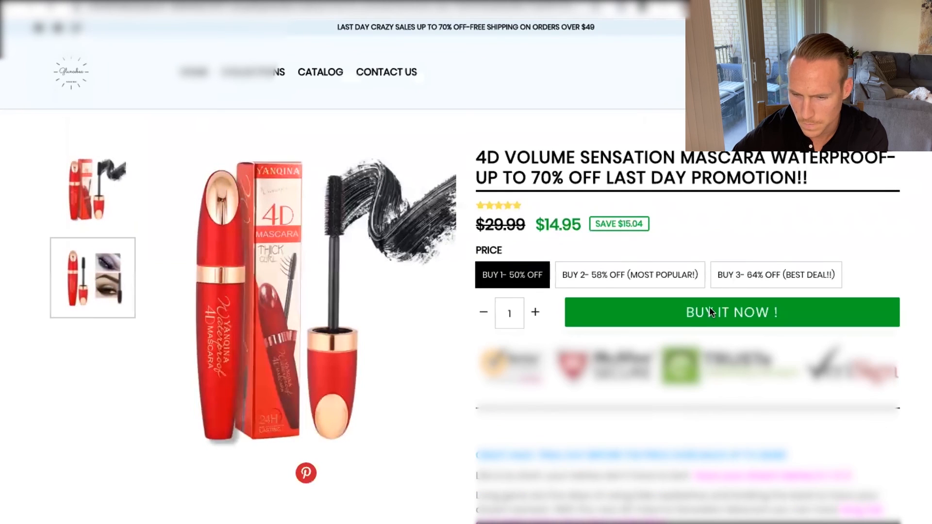
{"action": "left_click", "coordinate": [710, 308]}
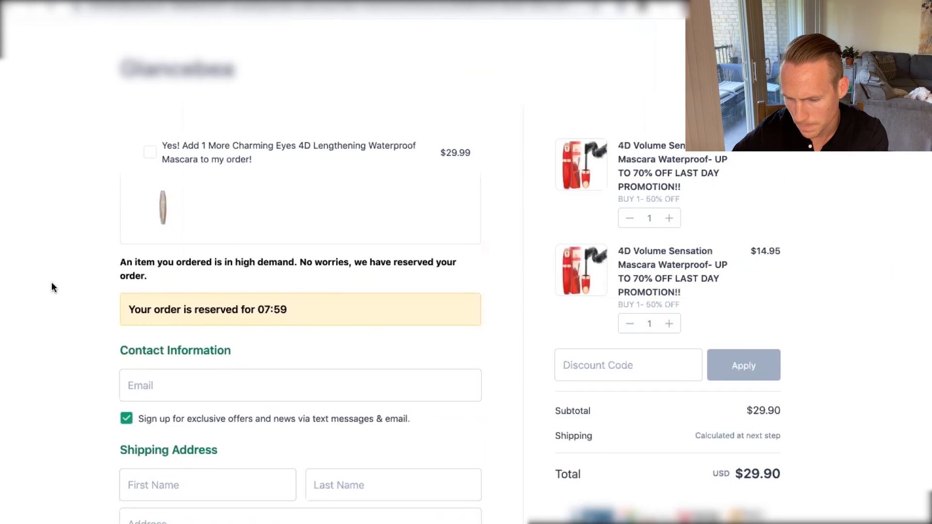
{"action": "scroll", "coordinate": [52, 287], "scroll_direction": "down", "scroll_amount": 5}
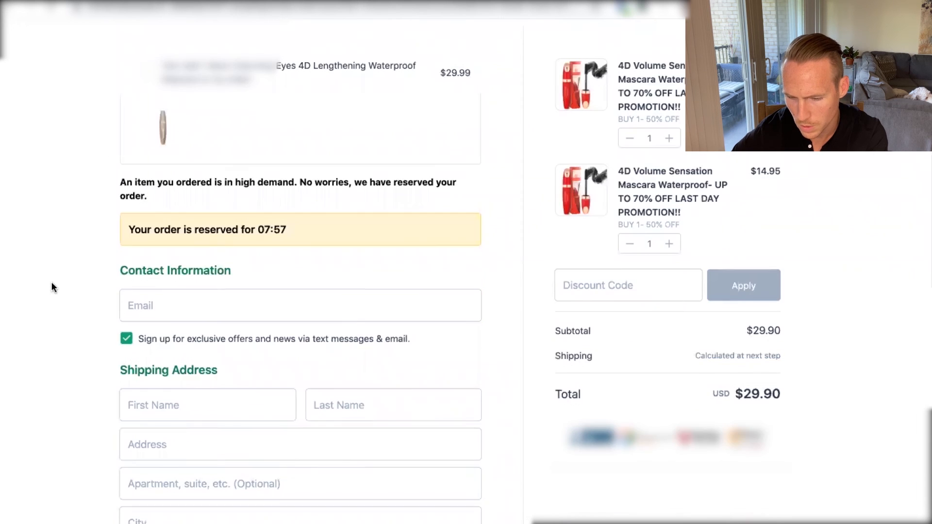
{"action": "scroll", "coordinate": [52, 286], "scroll_direction": "down", "scroll_amount": 10}
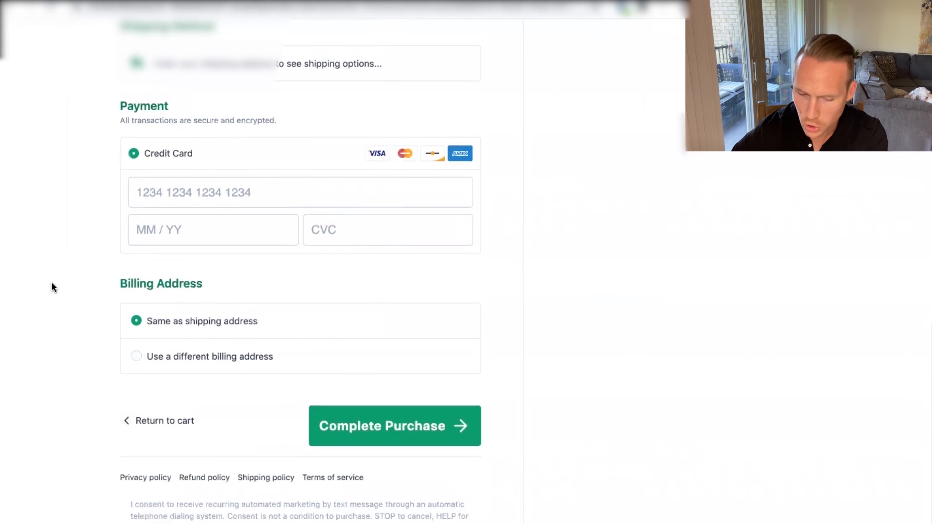
{"action": "scroll", "coordinate": [52, 286], "scroll_direction": "up", "scroll_amount": 15}
{"action": "scroll", "coordinate": [51, 287], "scroll_direction": "up", "scroll_amount": 1}
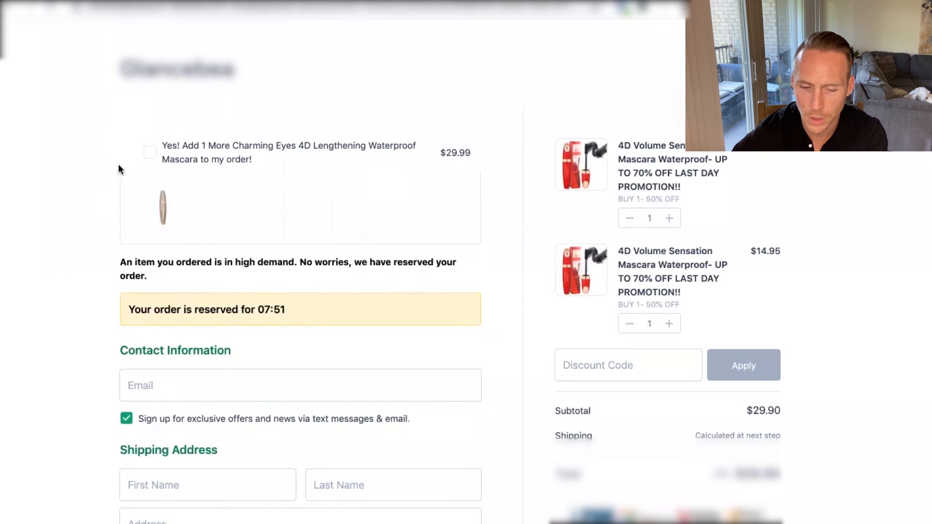
Step: Test the Charming Eyes 4D Lengthening Waterproof Mascara order bump by adding and removing it, and review the shipping and payment sections
{"action": "left_click", "coordinate": [151, 154]}
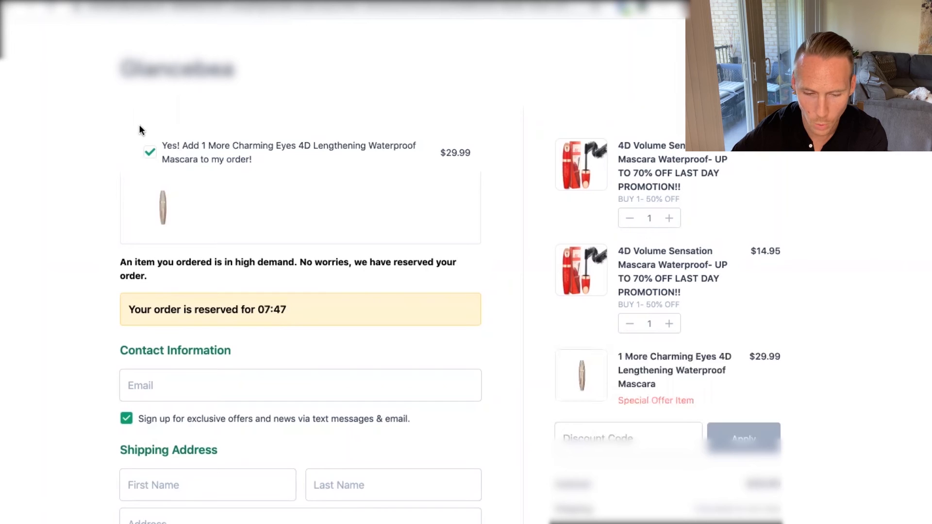
{"action": "left_click", "coordinate": [155, 153]}
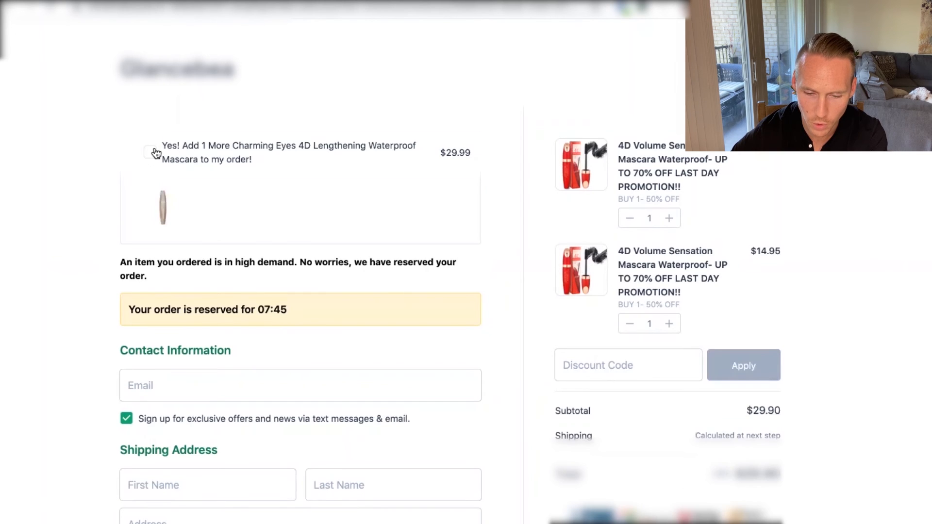
{"action": "scroll", "coordinate": [48, 237], "scroll_direction": "down", "scroll_amount": 5}
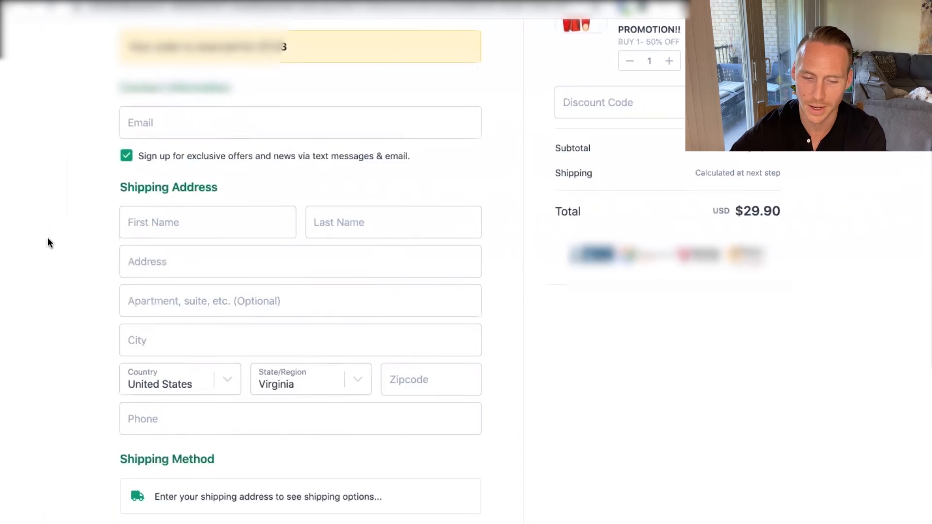
{"action": "scroll", "coordinate": [312, 362], "scroll_direction": "down", "scroll_amount": 8}
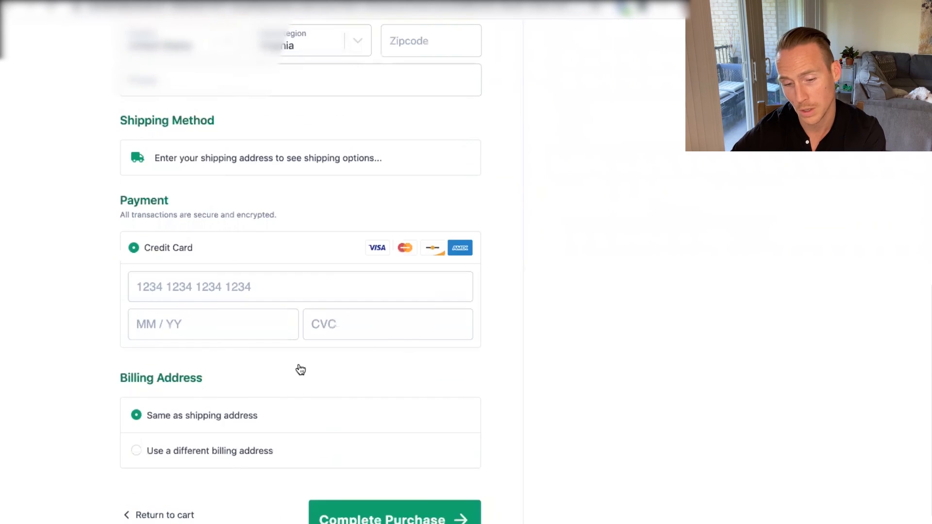